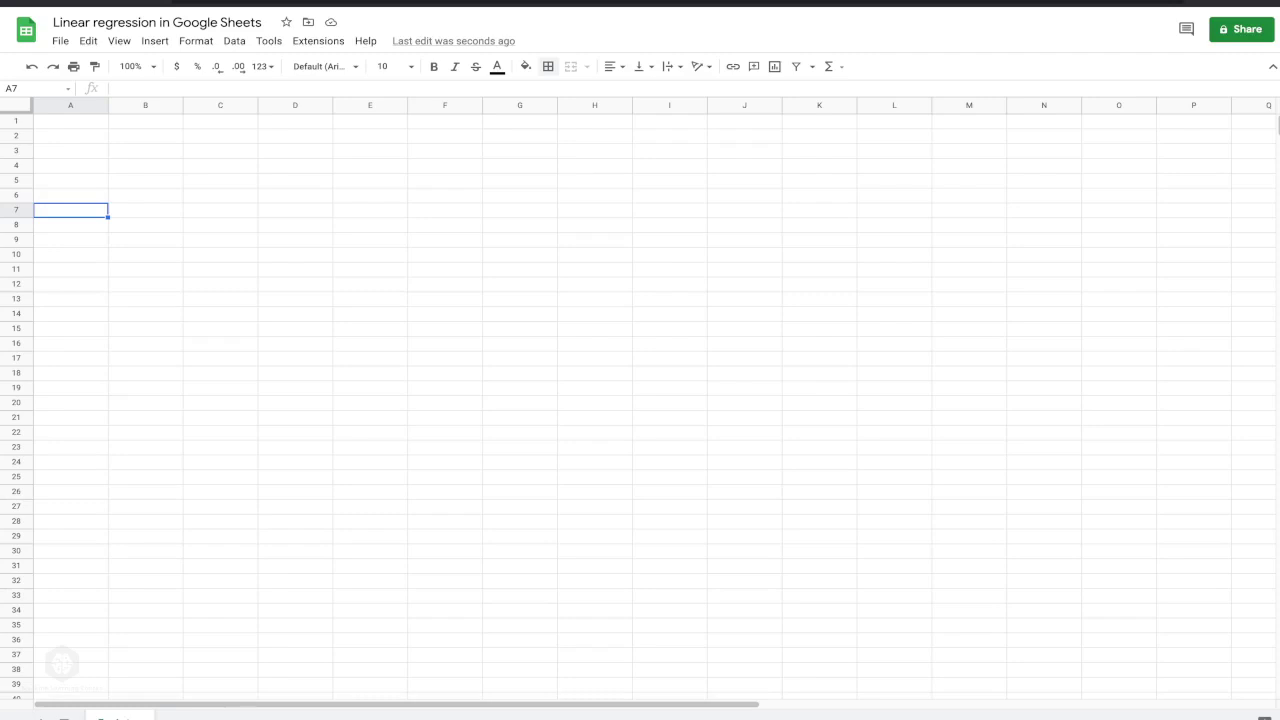
# Enter the column headers x1 in A7 and x2 in B7
pyautogui.write('x1')
pyautogui.press('Tab')
pyautogui.write('x2')
pyautogui.press('Return')
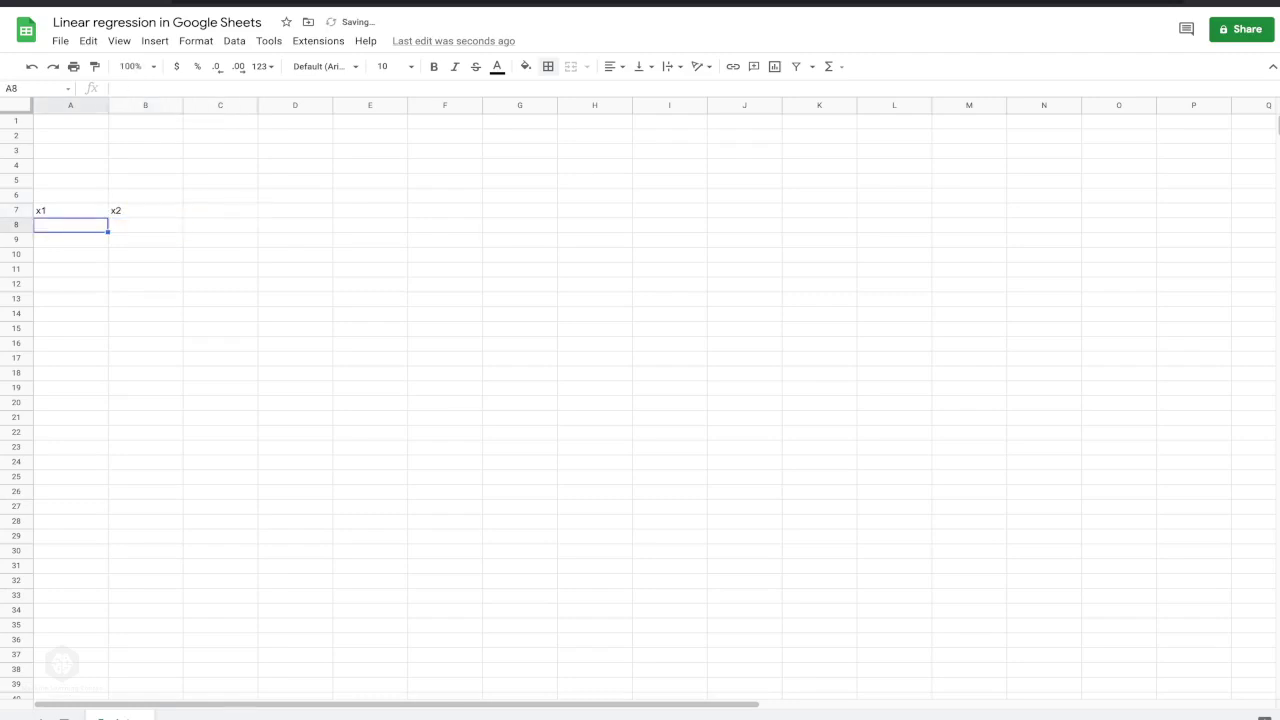
# Enter =RAND() in A8 under x1 and fill it down to A34
pyautogui.write('=RAND()')
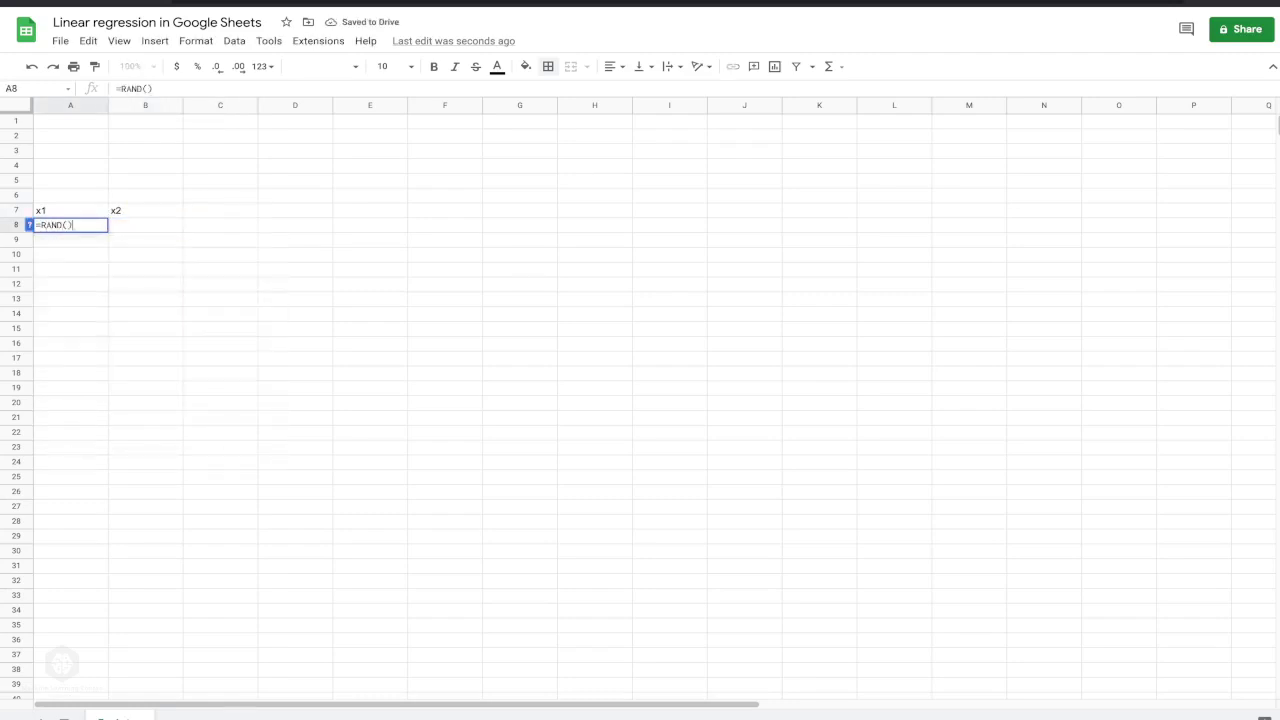
pyautogui.press('Return')
pyautogui.press('Up')
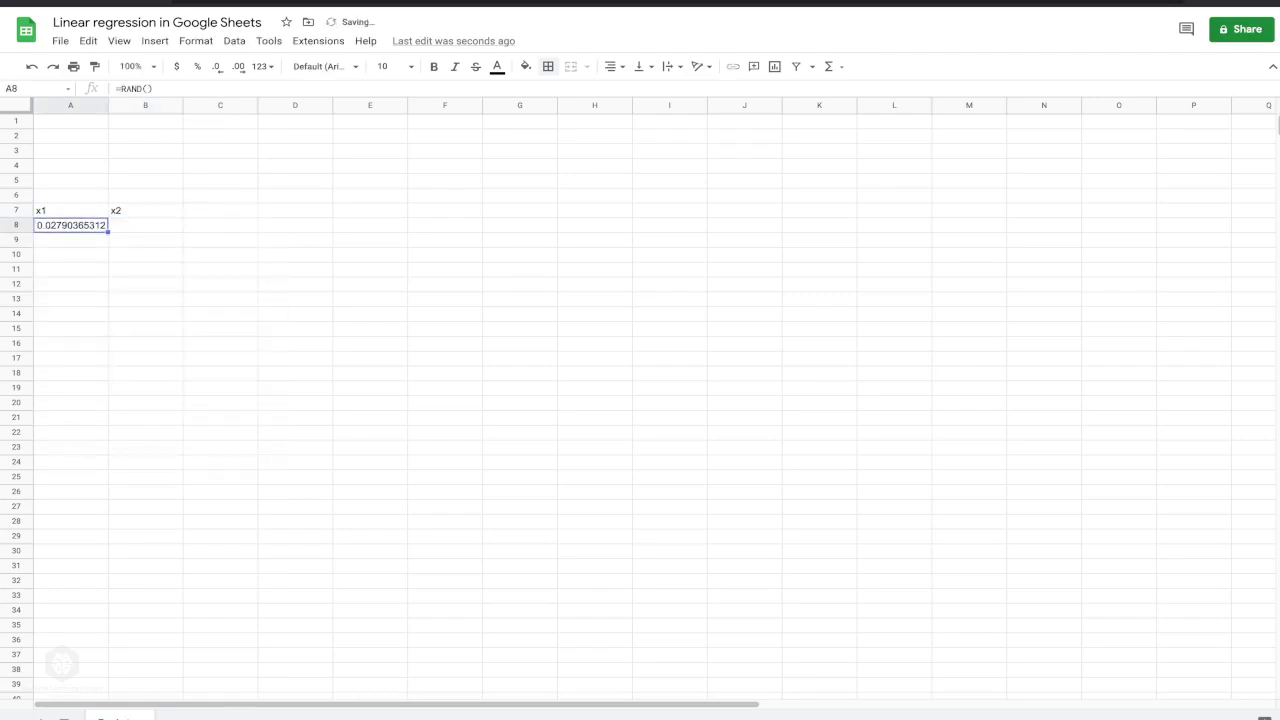
pyautogui.press('Down')
pyautogui.press('Up')
pyautogui.moveTo(108, 232); pyautogui.dragTo(100, 508)
pyautogui.moveTo(100, 612); pyautogui.dragTo(100, 612)
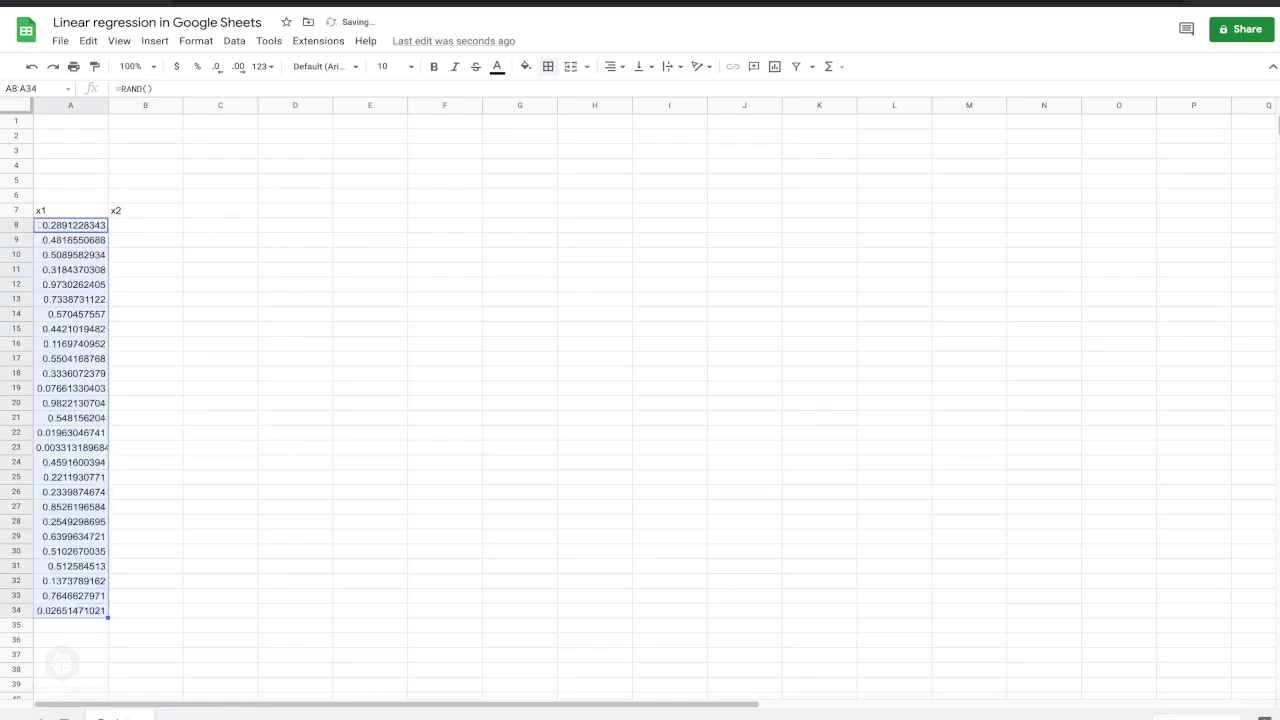
# Enter =RAND() in B8 under x2 and fill it down to B34
pyautogui.press('Right')
pyautogui.write('=RAND(')
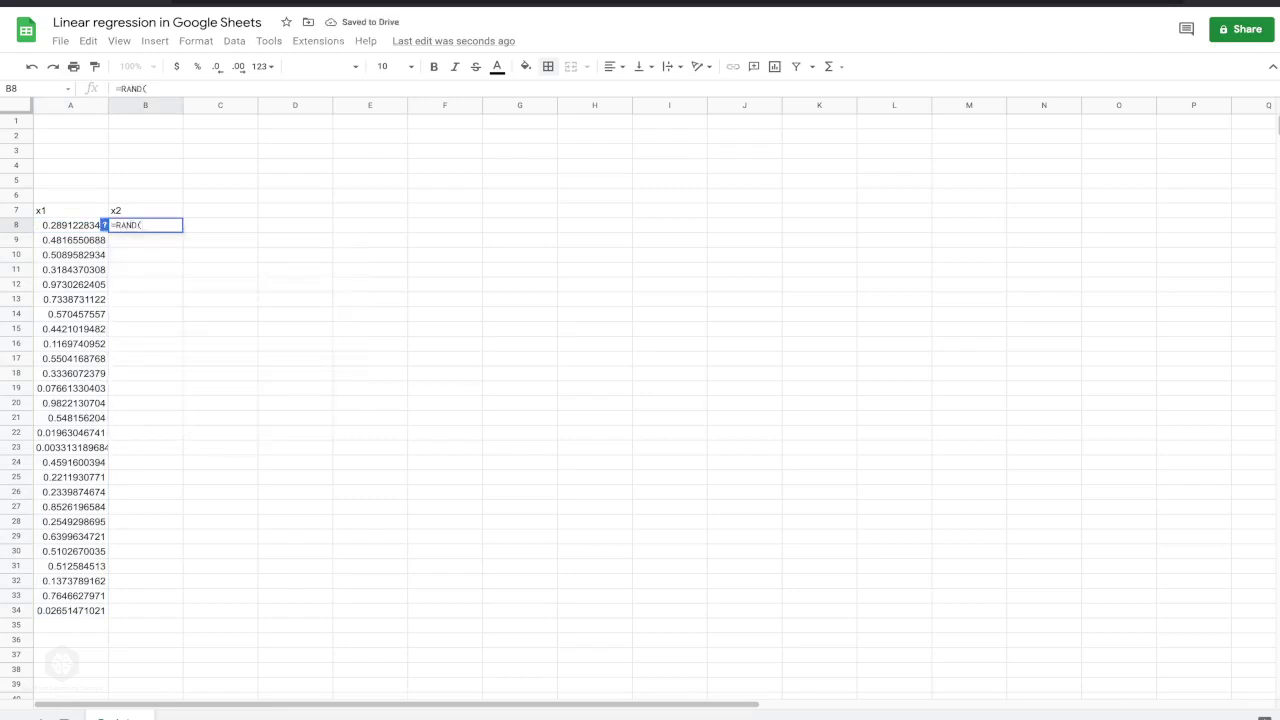
pyautogui.press('Return')
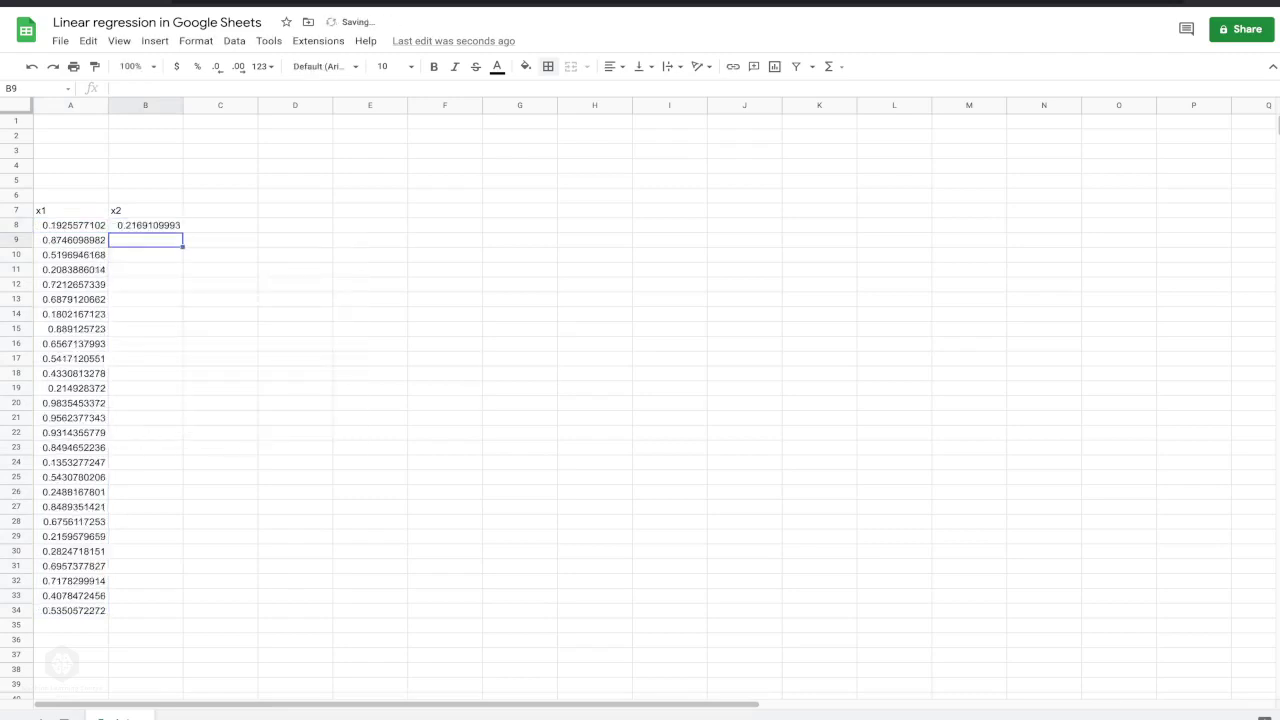
pyautogui.click(145, 225)
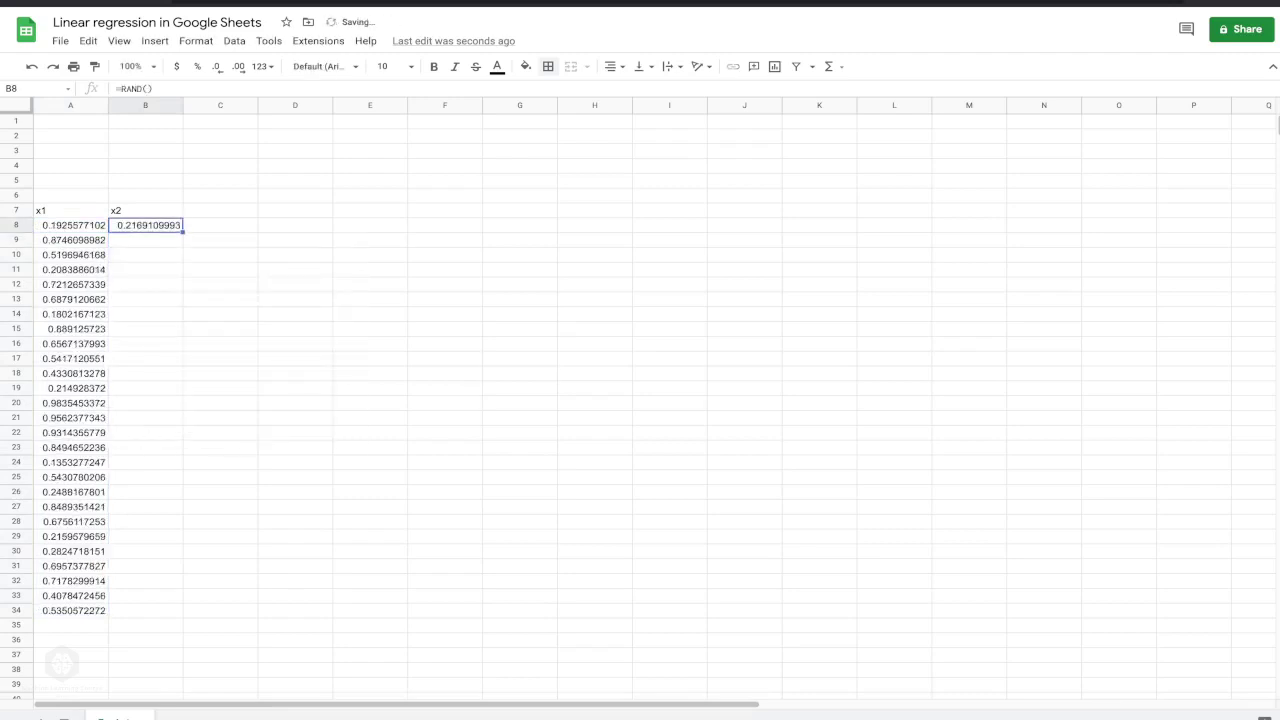
pyautogui.moveTo(183, 231); pyautogui.dragTo(150, 477)
pyautogui.moveTo(150, 612); pyautogui.dragTo(150, 612)
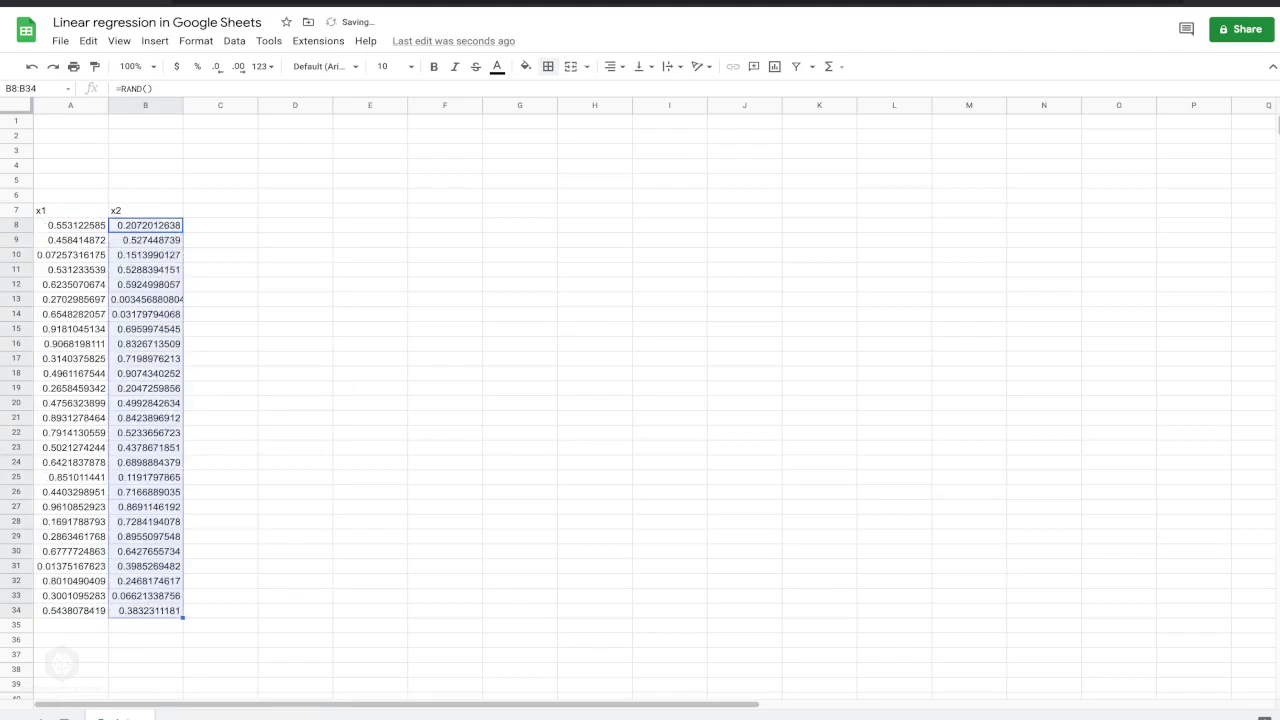
# Write the model equation "y = f(x1, x2) = A*x1 + B*x2 + C" as text in B3
pyautogui.click(145, 150)
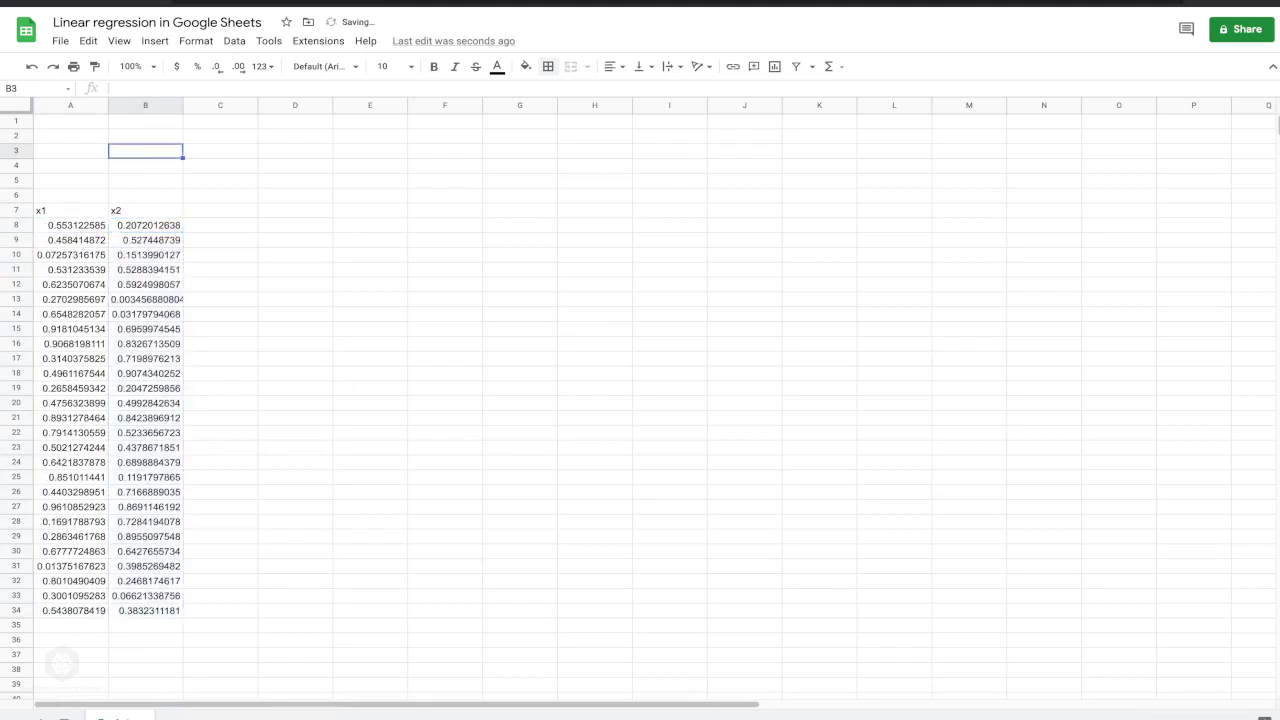
pyautogui.write('y = f(x1, ')
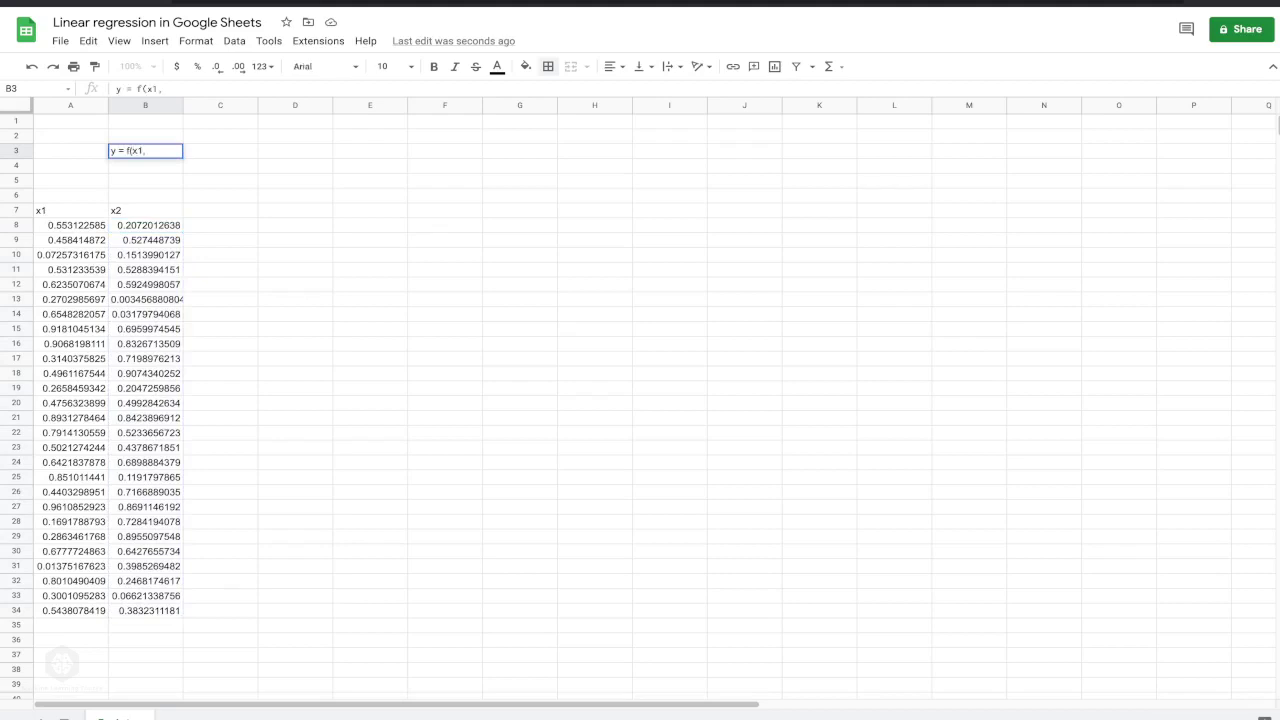
pyautogui.write('x2) = A*')
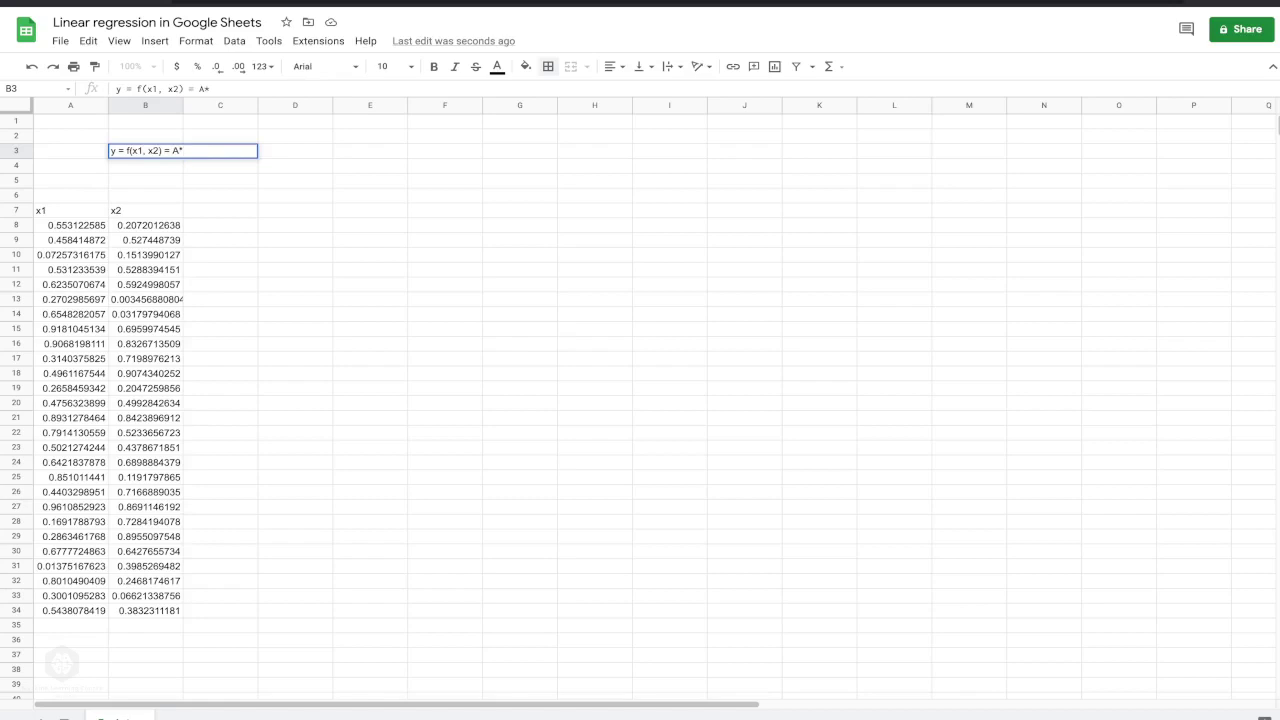
pyautogui.write('x1 + B*x2 + C')
pyautogui.press('Return')
pyautogui.press('Down')
pyautogui.press('Down')
pyautogui.press('Down')
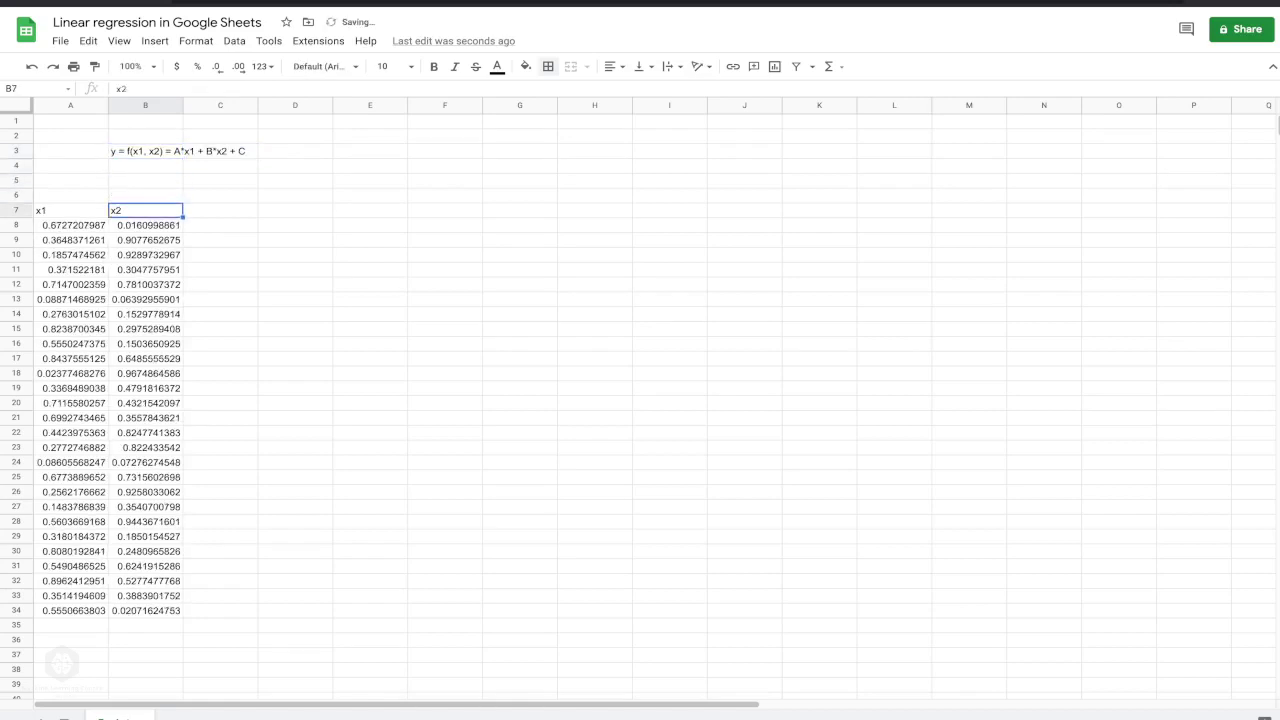
# Label the coefficients A, B and C in cells E1 to E3
pyautogui.press('Up')
pyautogui.press('Up')
pyautogui.press('Up')
pyautogui.press('Up')
pyautogui.press('Up')
pyautogui.press('Right')
pyautogui.press('Right')
pyautogui.press('Right')
pyautogui.press('Up')
pyautogui.write('A')
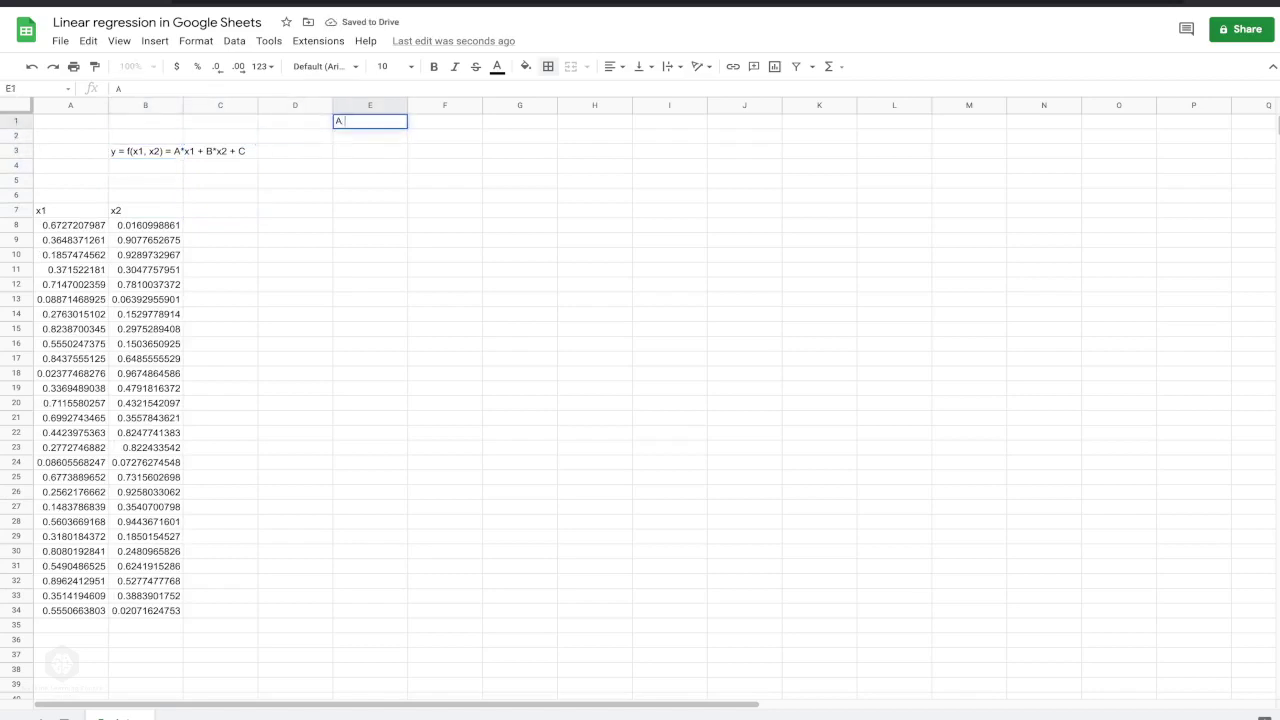
pyautogui.press('Return')
pyautogui.write('B')
pyautogui.press('Return')
pyautogui.write('C')
pyautogui.press('Up')
pyautogui.press('Up')
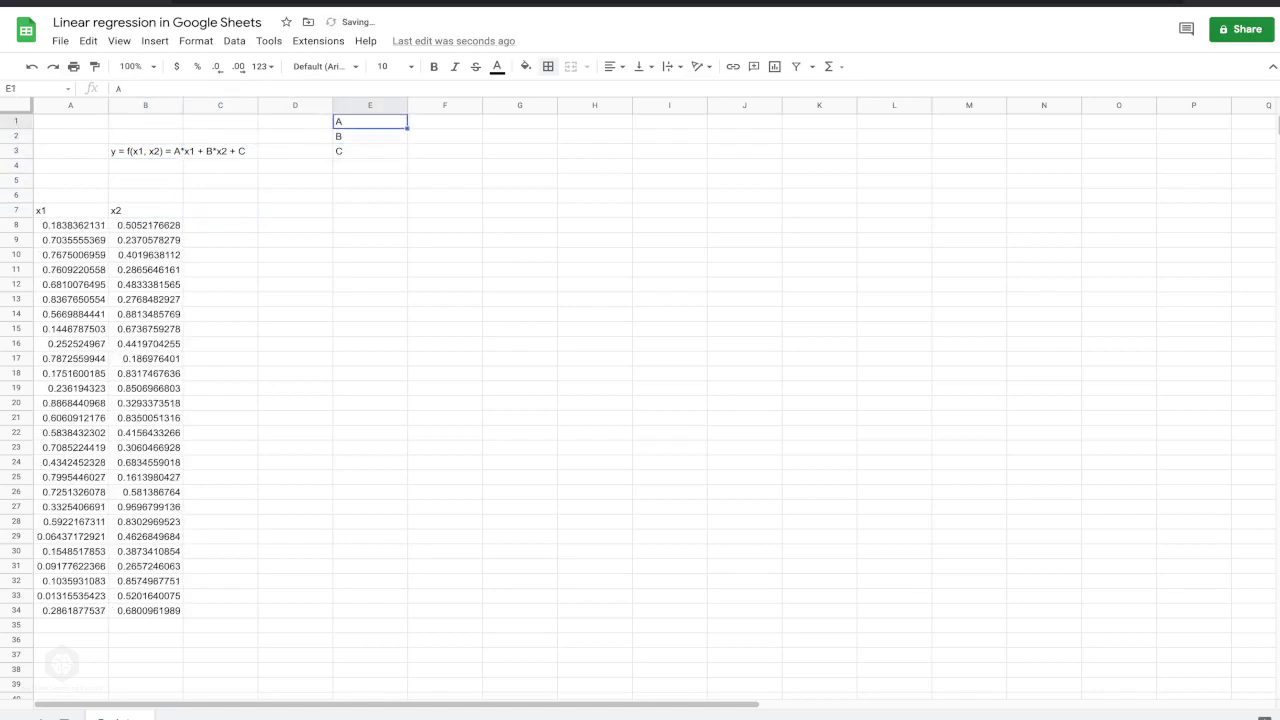
# Set the coefficients beside their labels in column F: A to 10, B to 2 and C to 5
pyautogui.press('Right')
pyautogui.write('10')
pyautogui.press('Return')
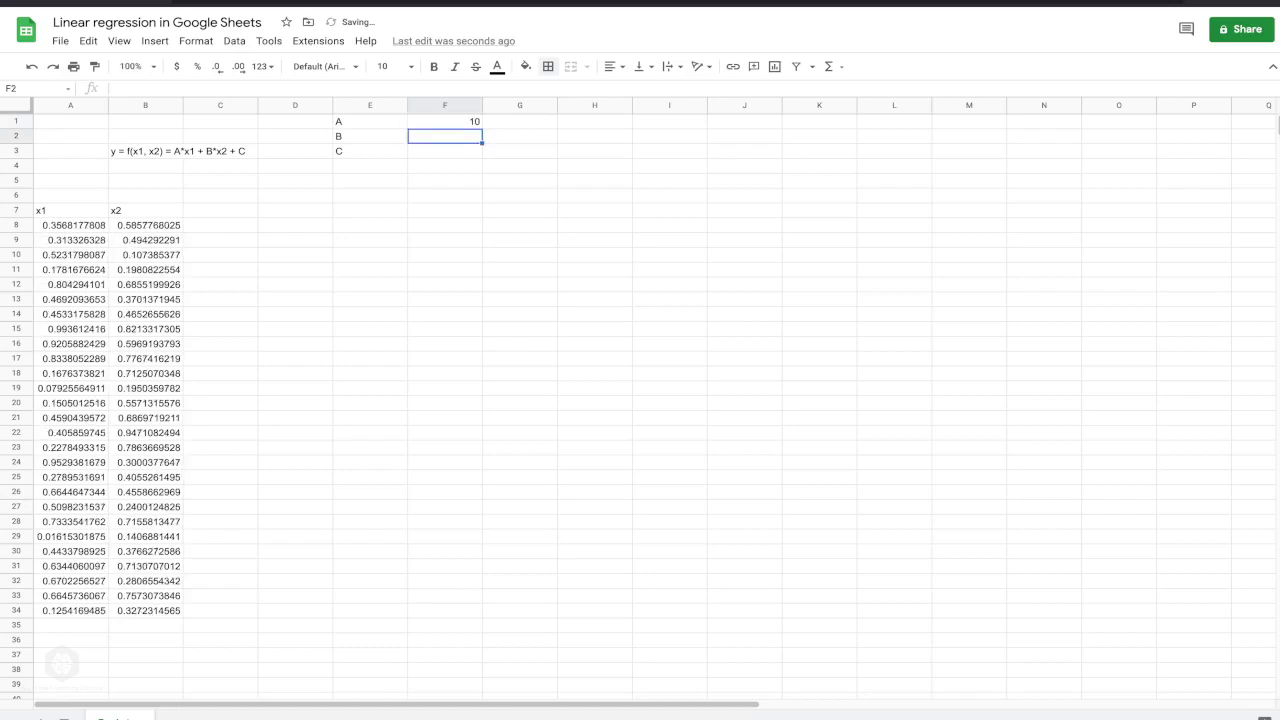
pyautogui.write('2')
pyautogui.press('Return')
pyautogui.write('5')
pyautogui.press('Return')
pyautogui.click(295, 195)
pyautogui.press('Left')
pyautogui.press('Down')
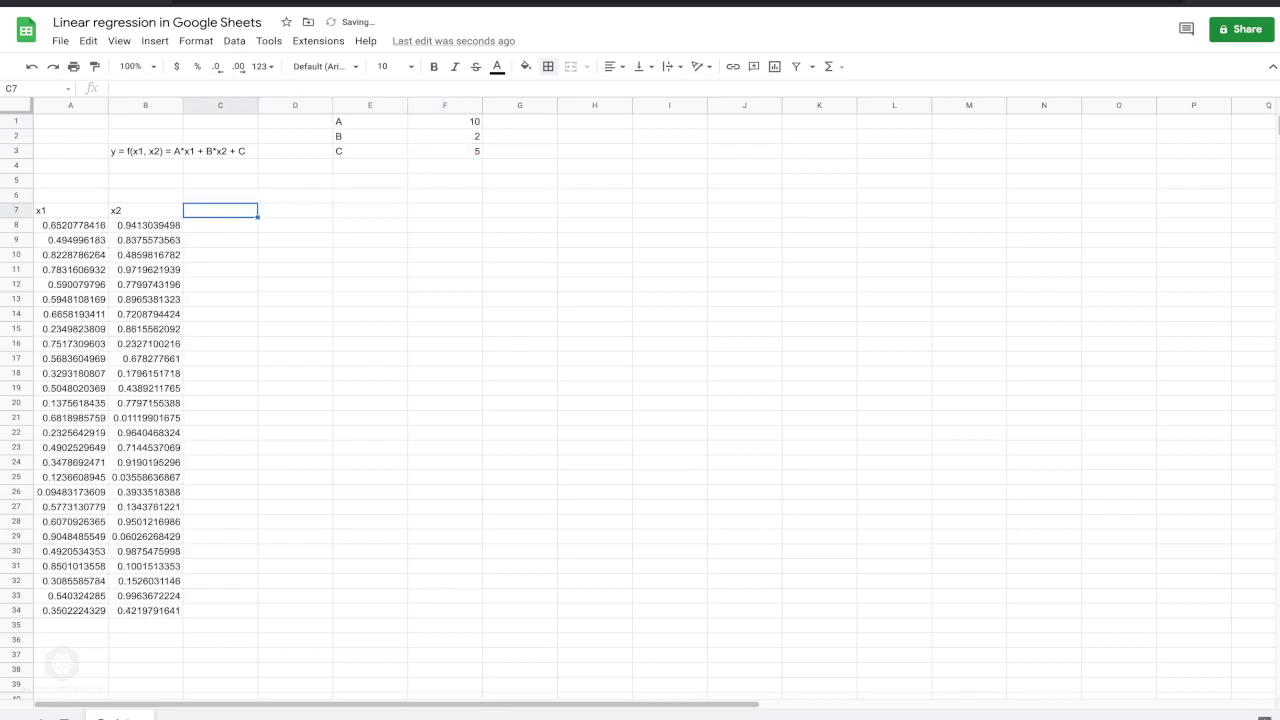
pyautogui.click(70, 151)
pyautogui.press('Right')
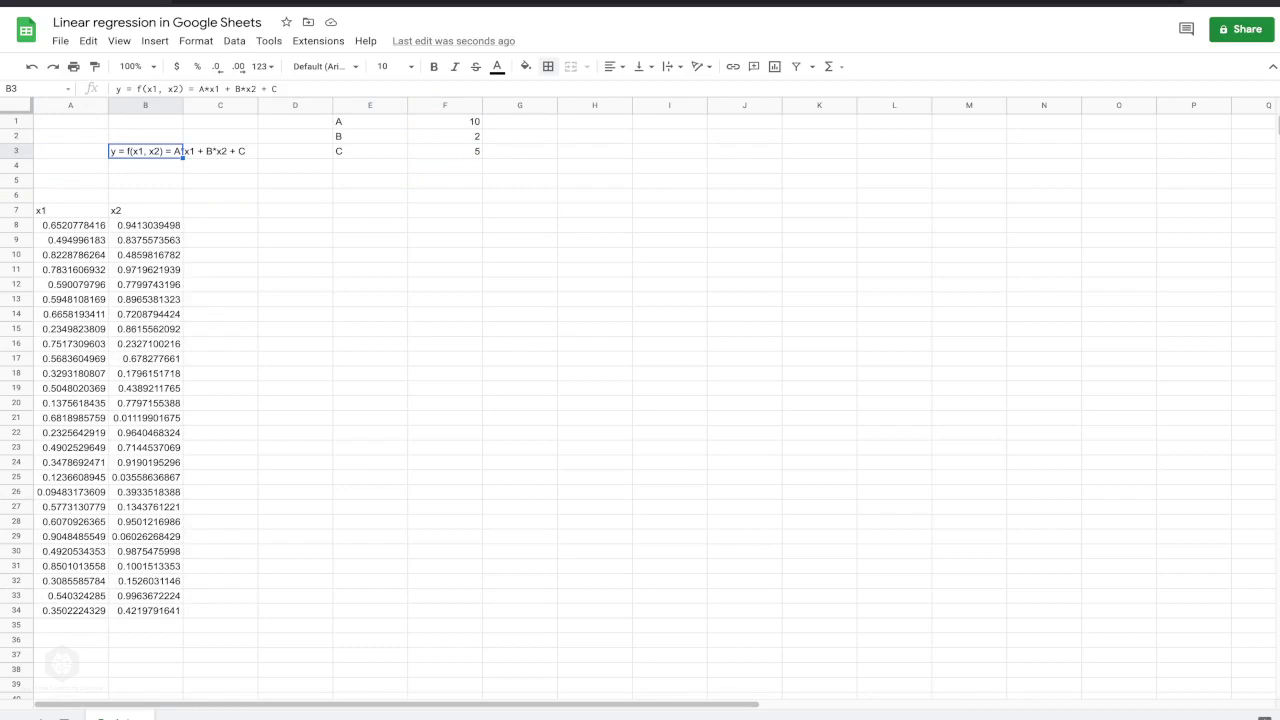
# Add a "noise" column with its header in C7 and =RAND() / 100 filled from C8 down to C34
pyautogui.click(220, 210)
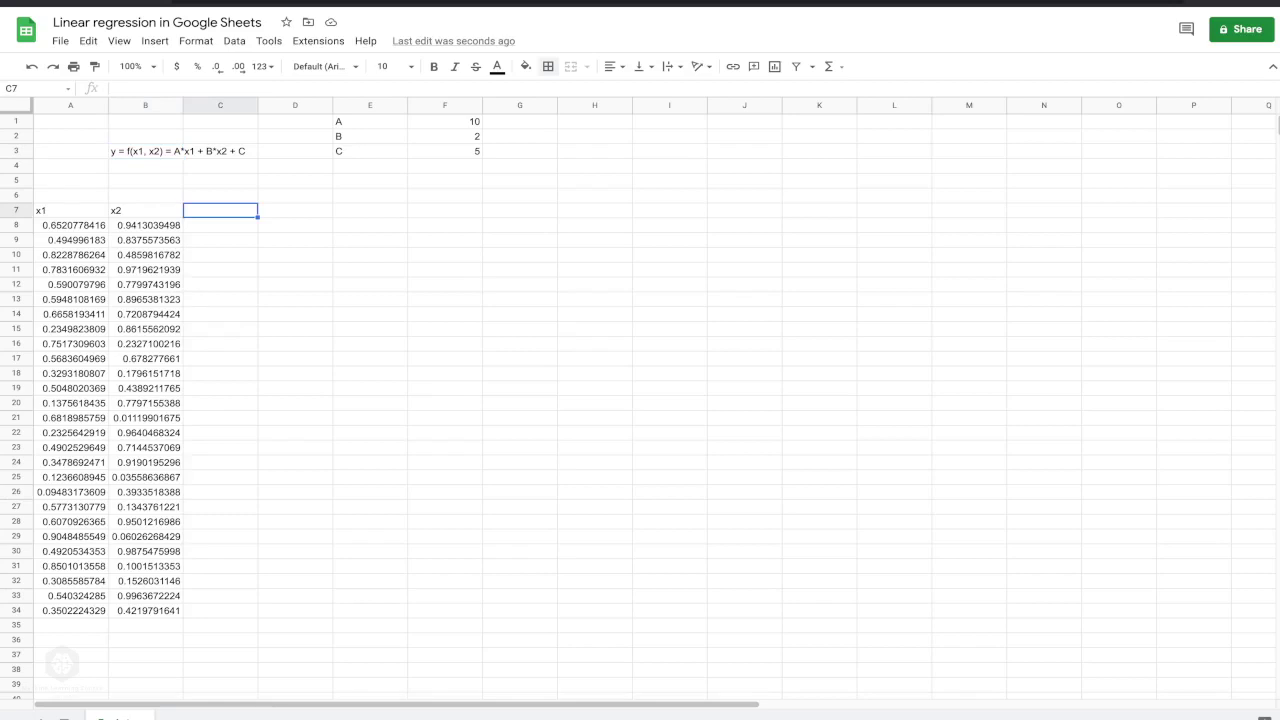
pyautogui.write('noise')
pyautogui.press('Return')
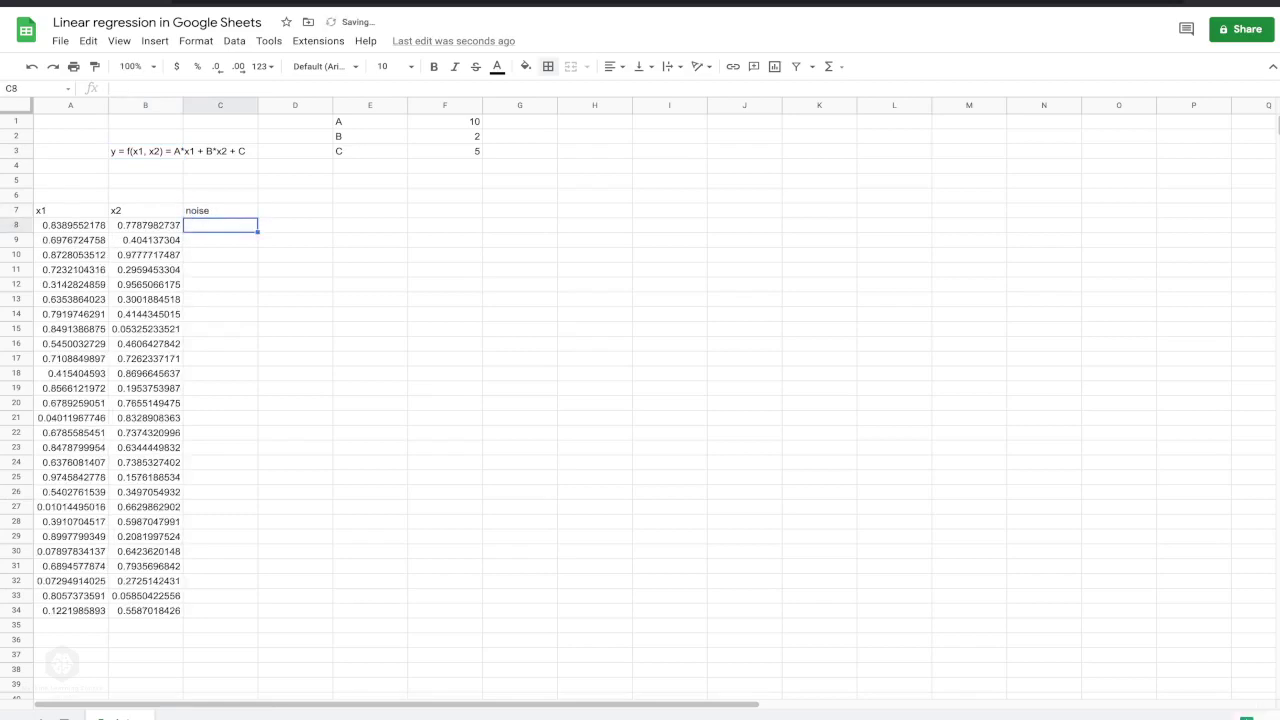
pyautogui.write('=RAND() / 100')
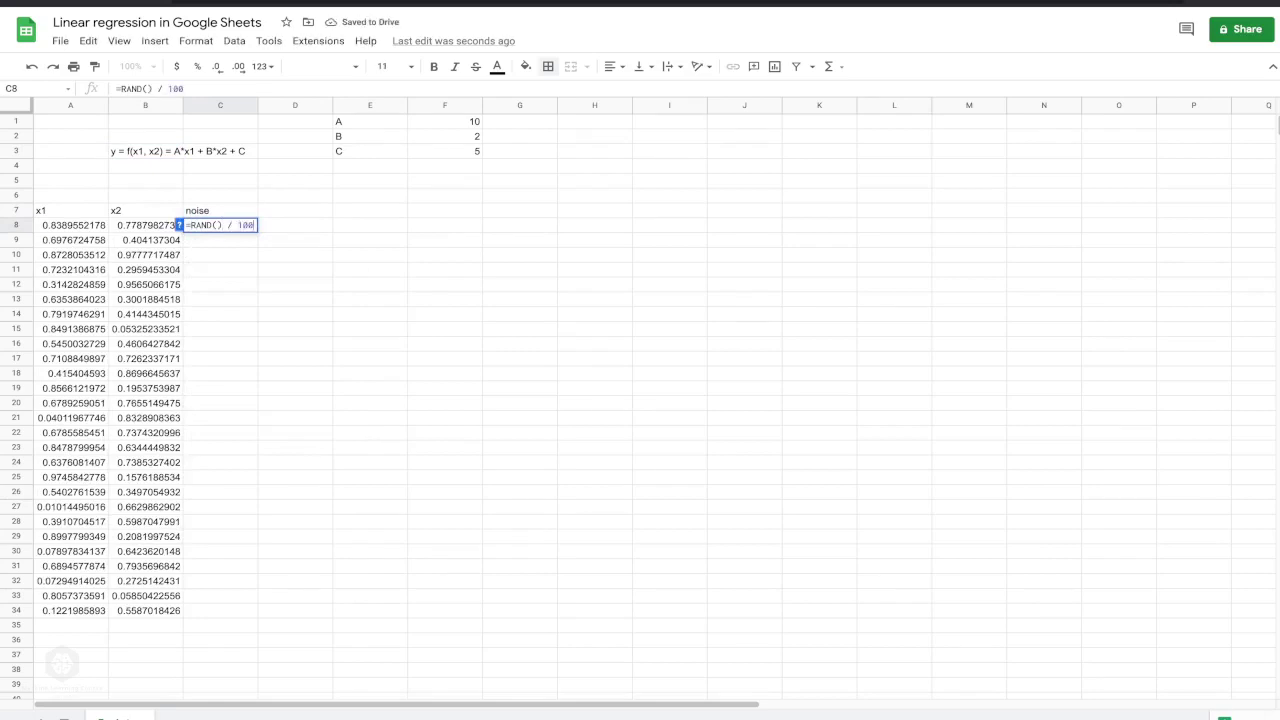
pyautogui.press('Return')
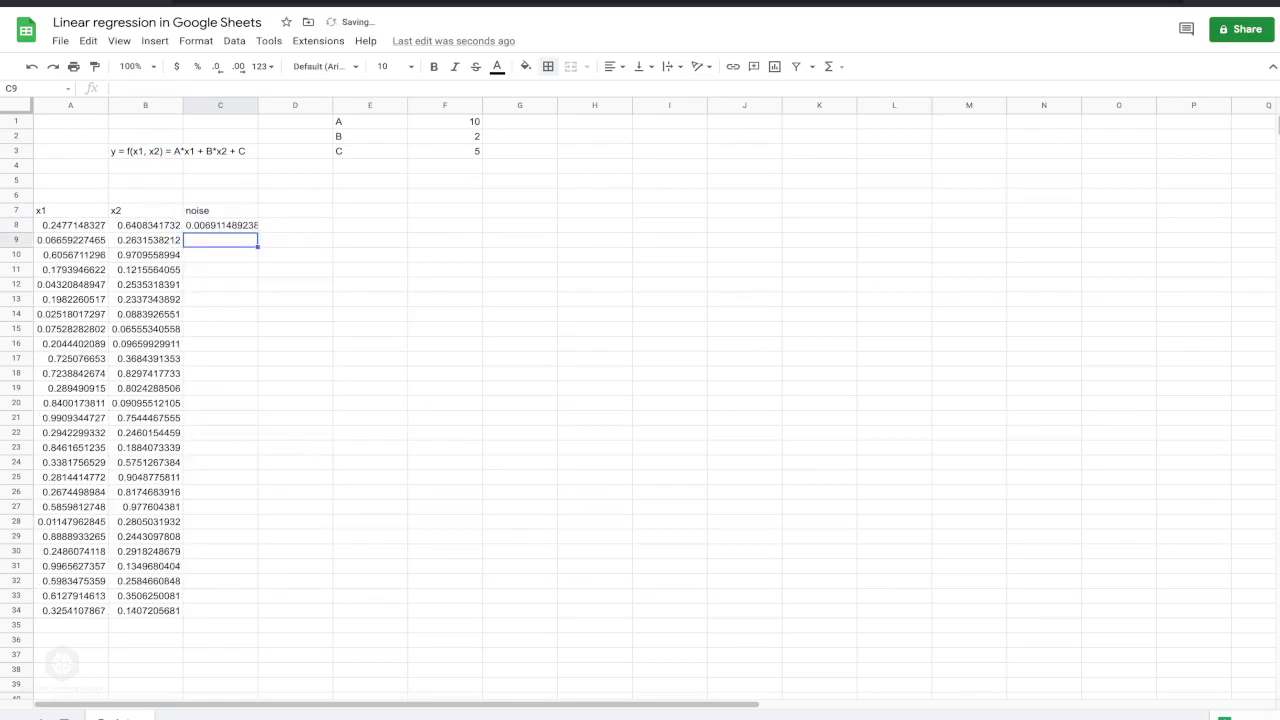
pyautogui.click(220, 225)
pyautogui.moveTo(257, 232); pyautogui.dragTo(257, 421)
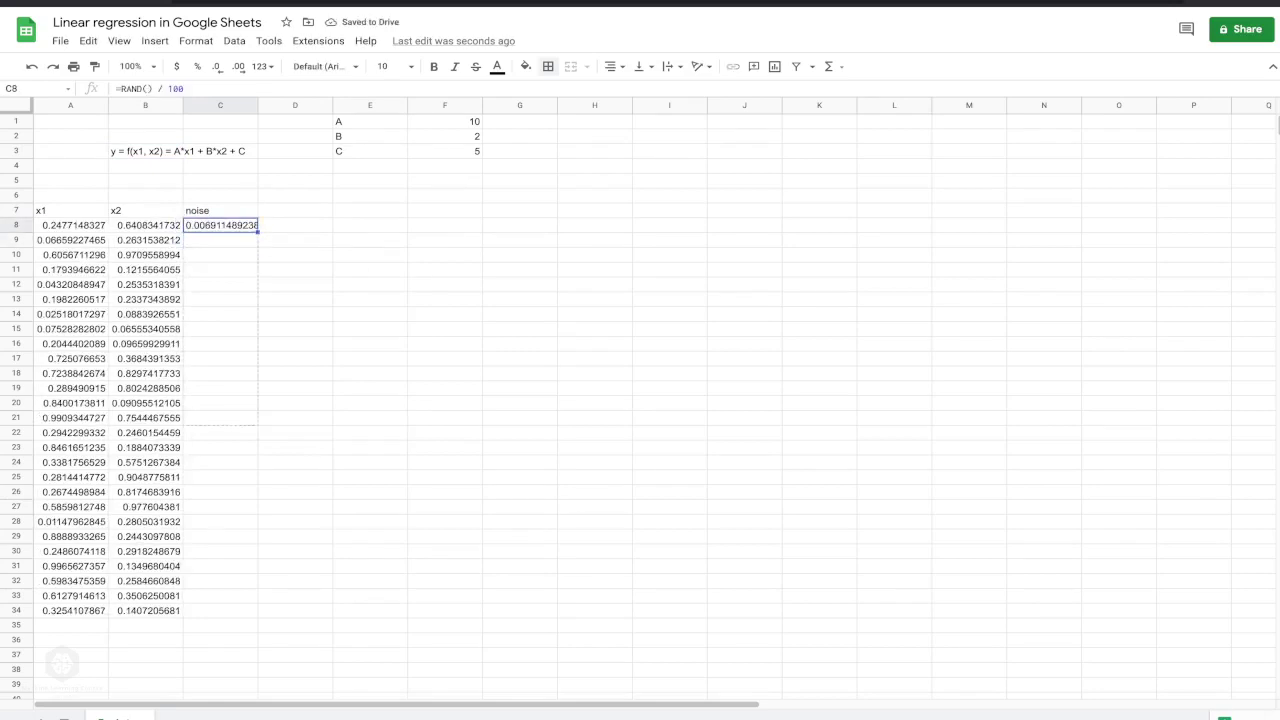
pyautogui.moveTo(257, 586); pyautogui.dragTo(257, 612)
# Enter the column header y in D7, beside the noise header
pyautogui.click(295, 210)
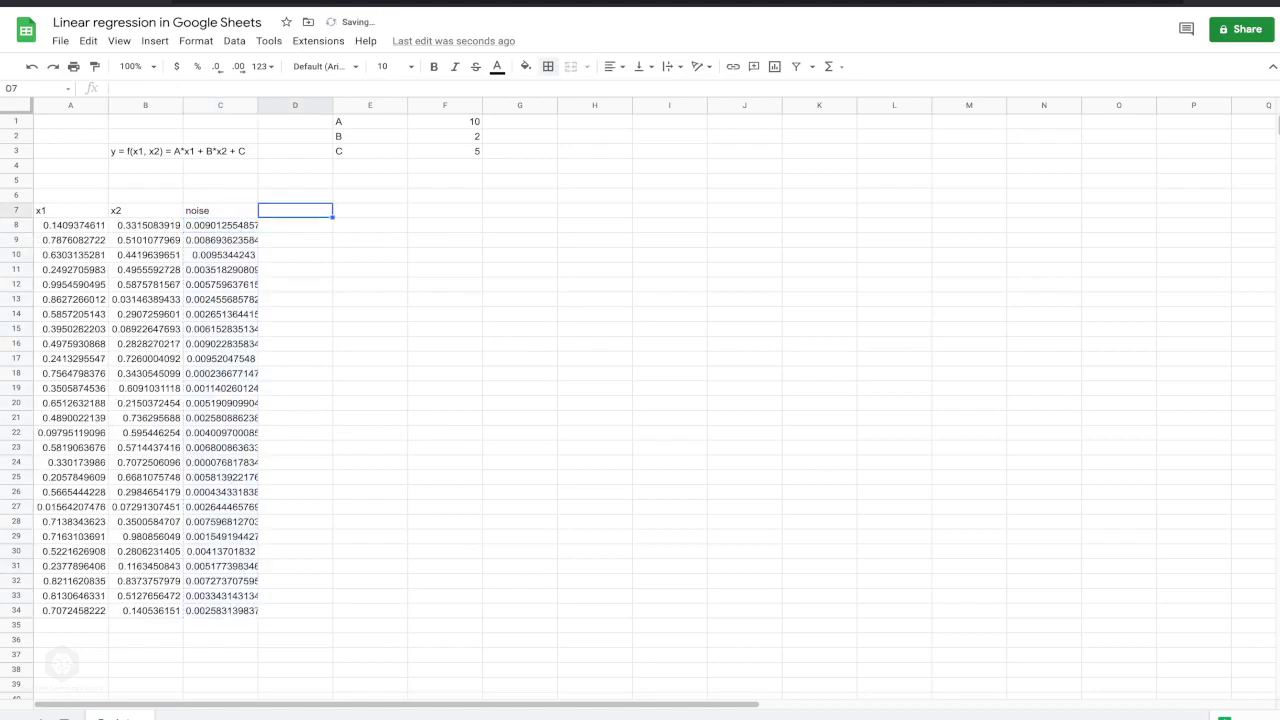
pyautogui.write('y')
pyautogui.press('Return')
# Enter the formula =$F$1*A8+$F$2*B8+$F$3+C8 in D8, with the coefficient references absolute
pyautogui.write('=F1')
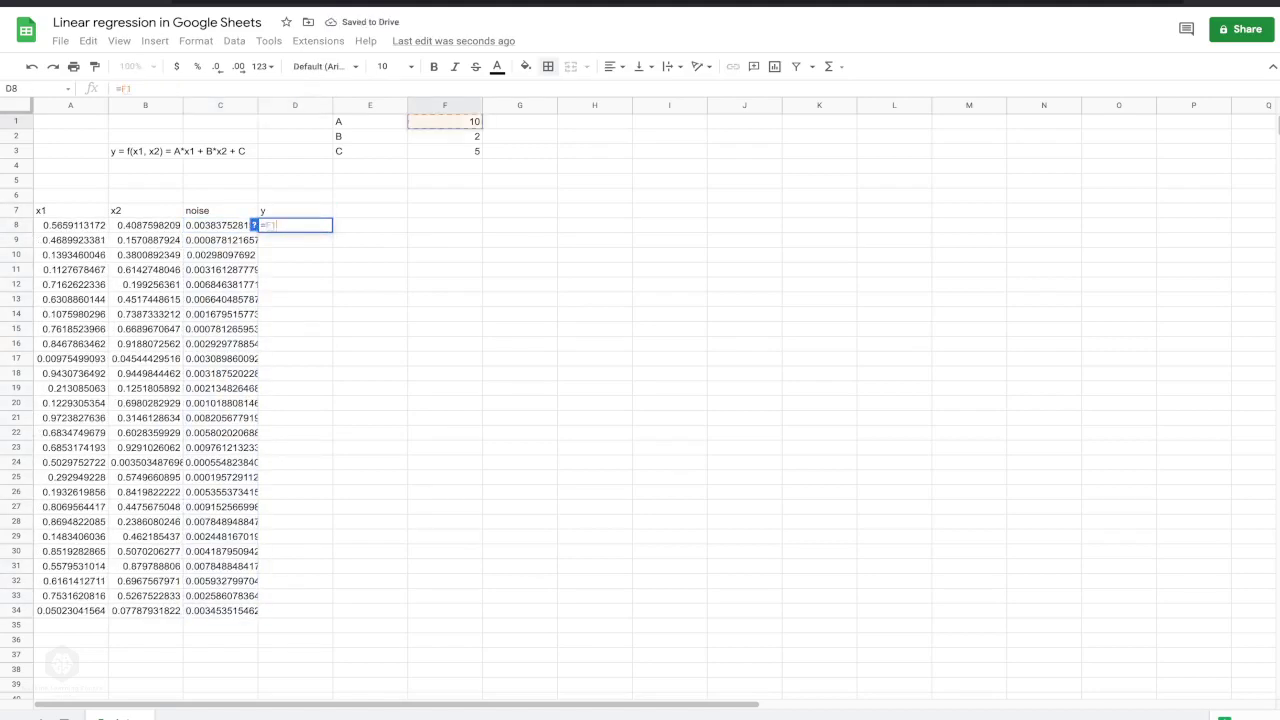
pyautogui.press('F4')
pyautogui.write('*')
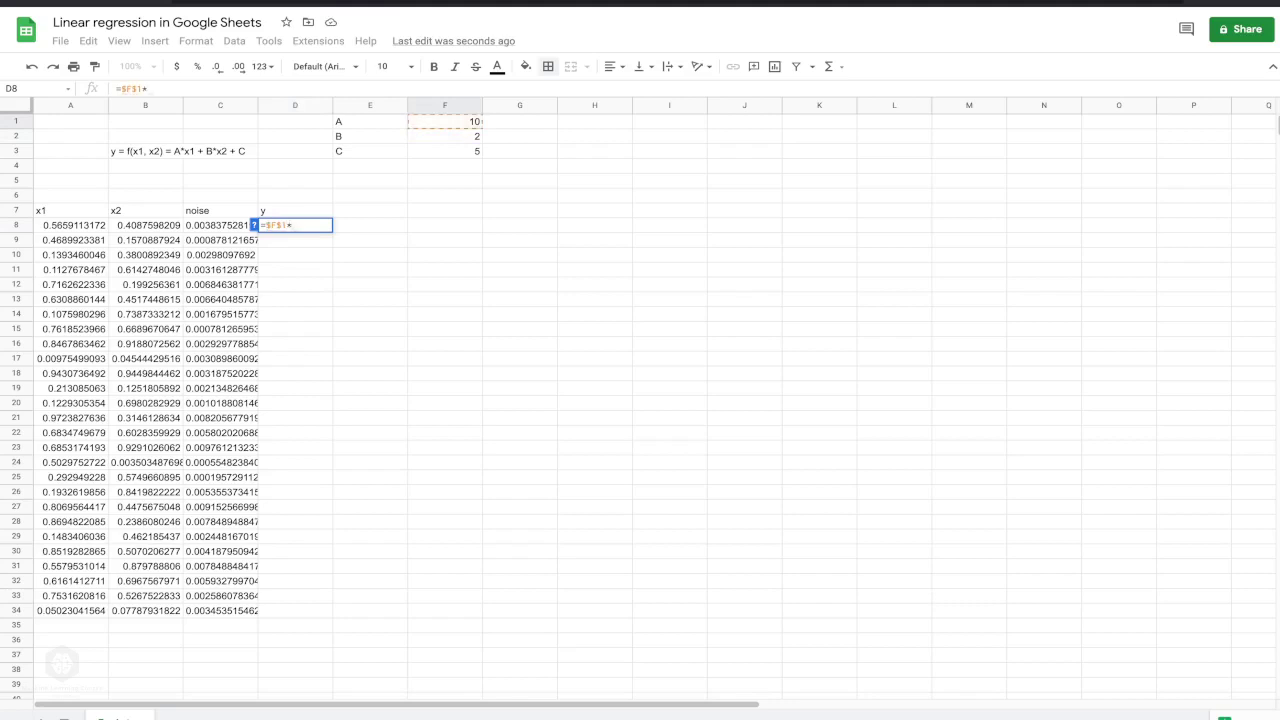
pyautogui.write('A8+')
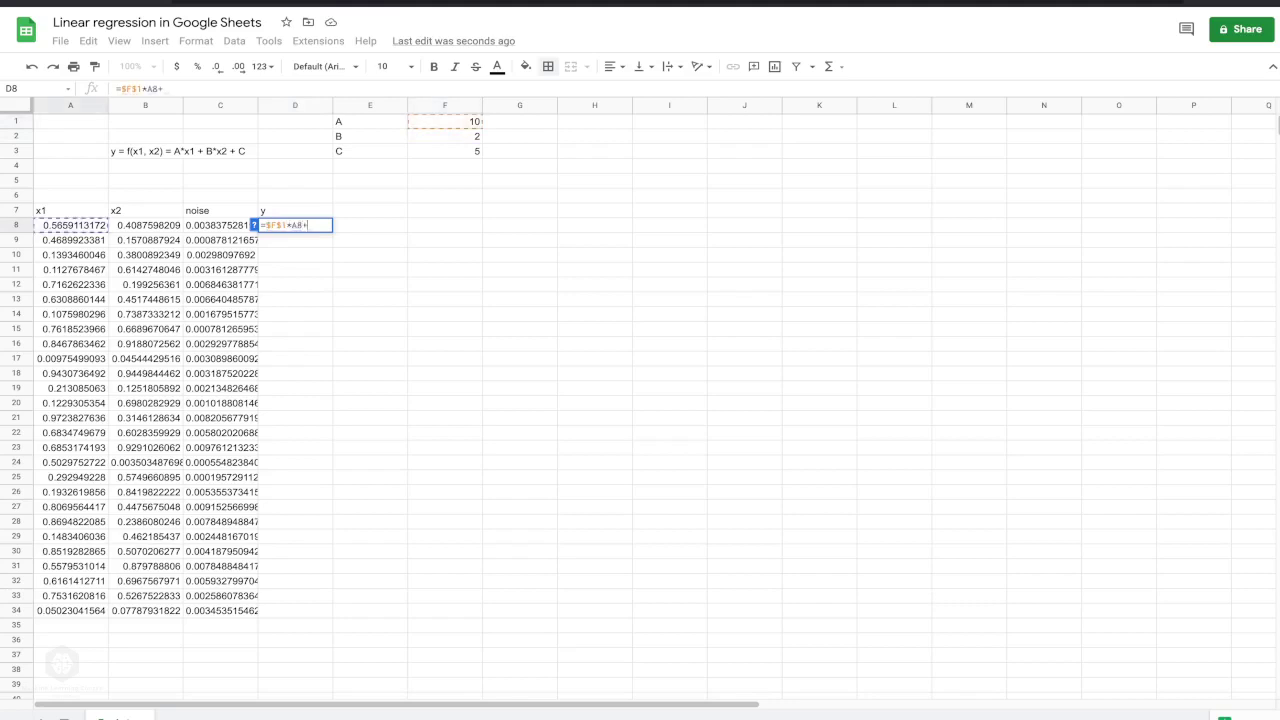
pyautogui.write('F2')
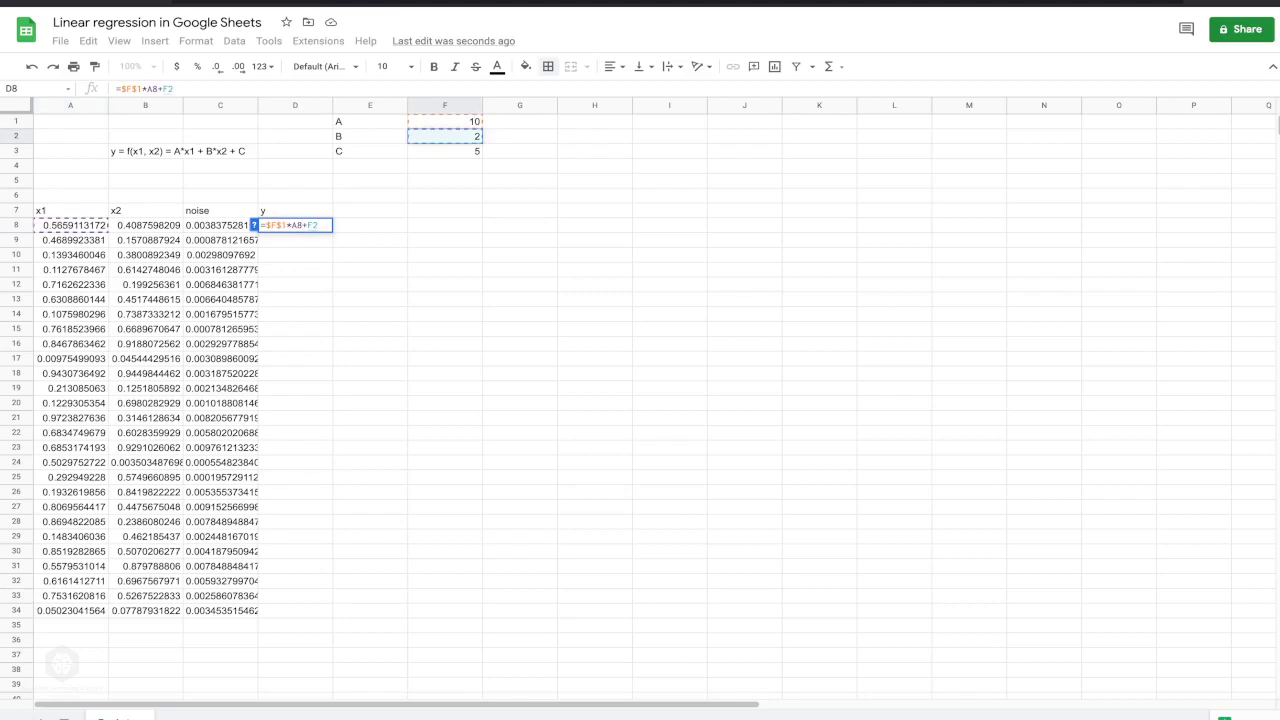
pyautogui.press('Left')
pyautogui.press('F4')
pyautogui.write('*')
pyautogui.click(145, 225)
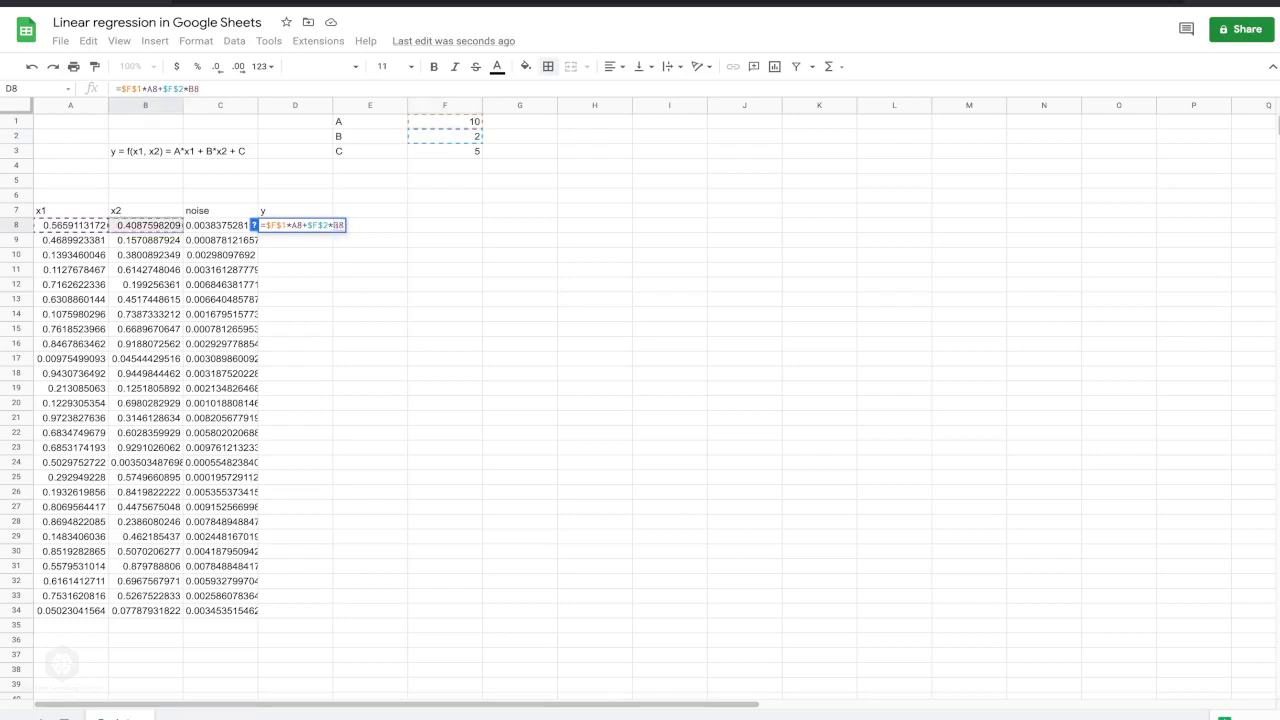
pyautogui.write('+')
pyautogui.click(445, 151)
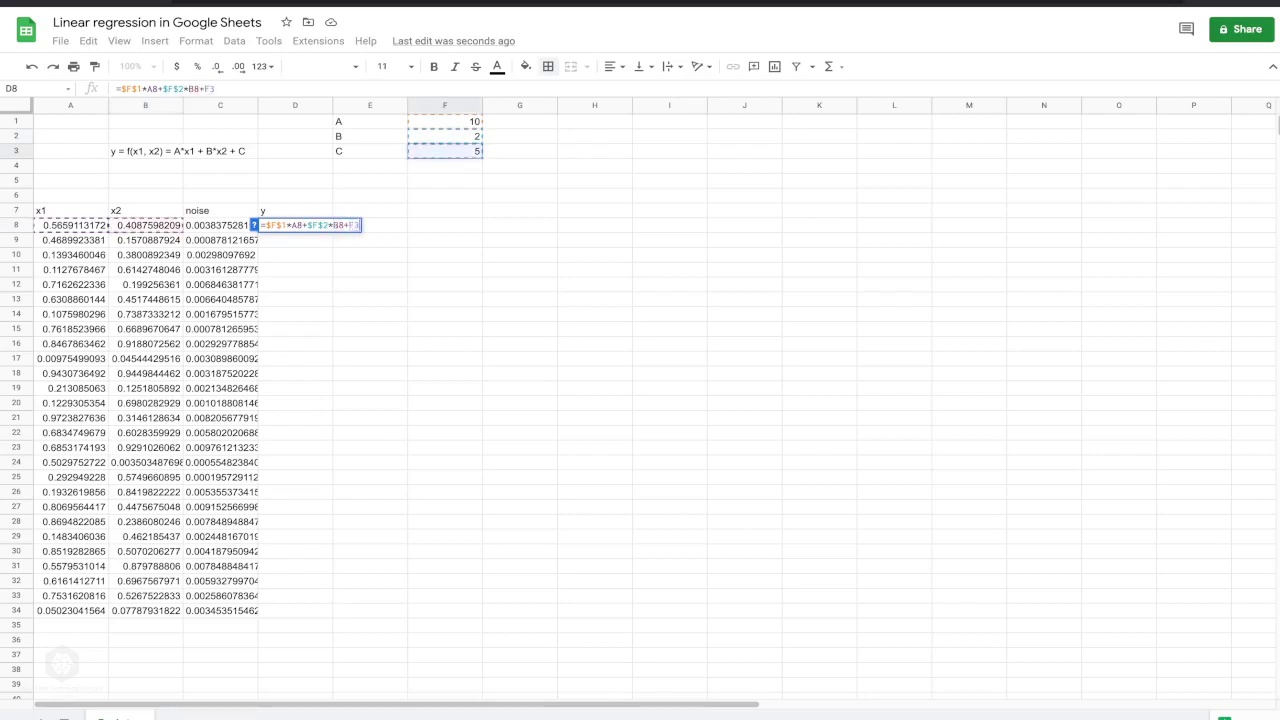
pyautogui.press('F4')
pyautogui.write('+')
pyautogui.click(220, 225)
pyautogui.press('Return')
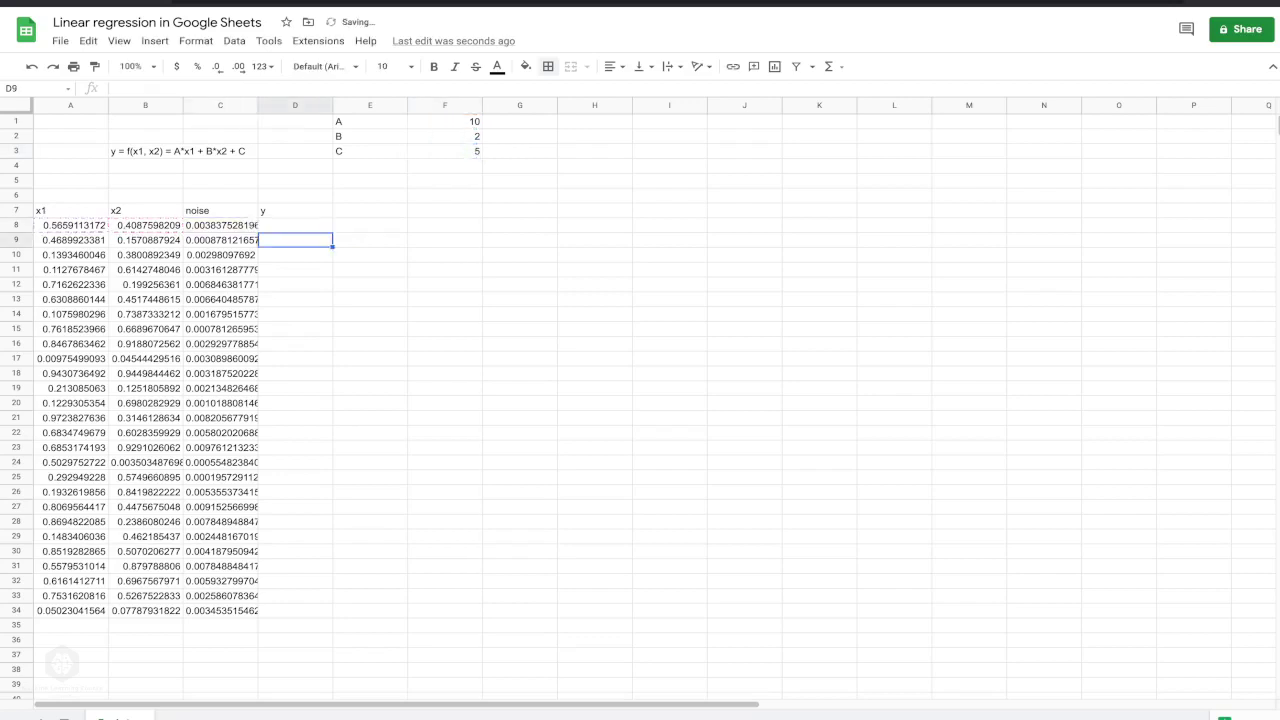
# Fill the y formula from D8 down to D34 and check the copied formula in D9
pyautogui.click(295, 225)
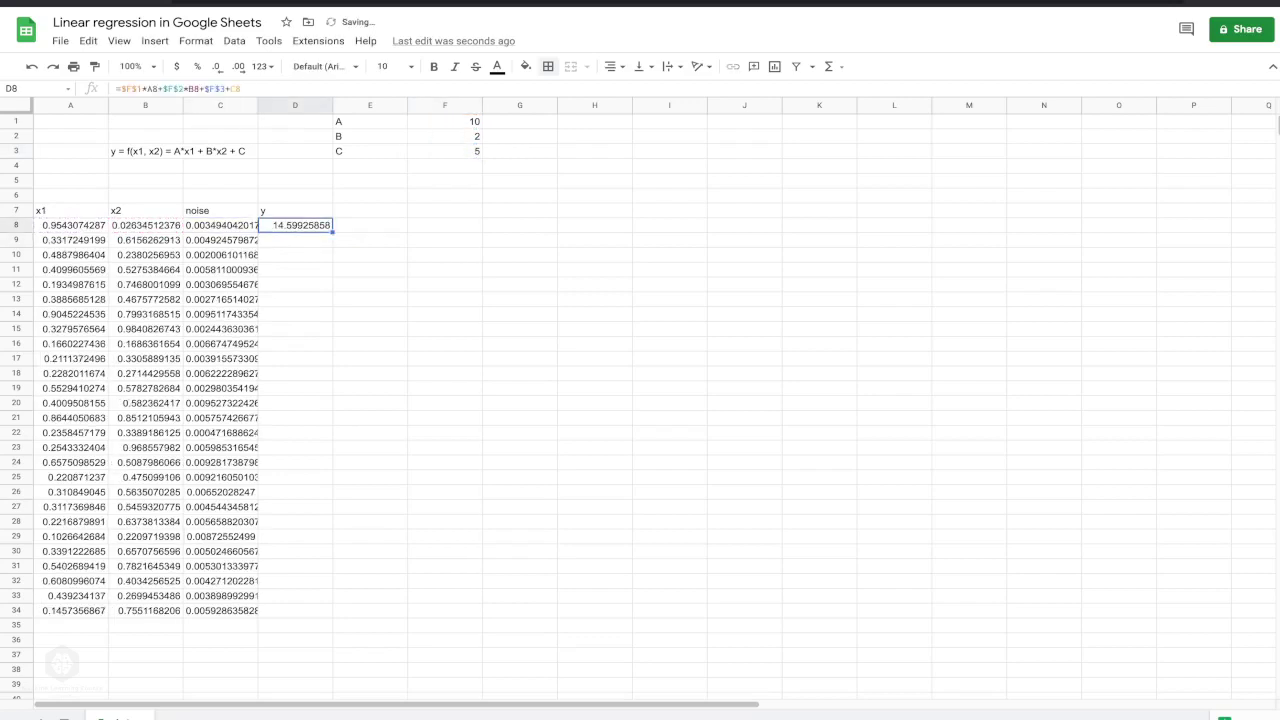
pyautogui.moveTo(332, 232); pyautogui.dragTo(332, 612)
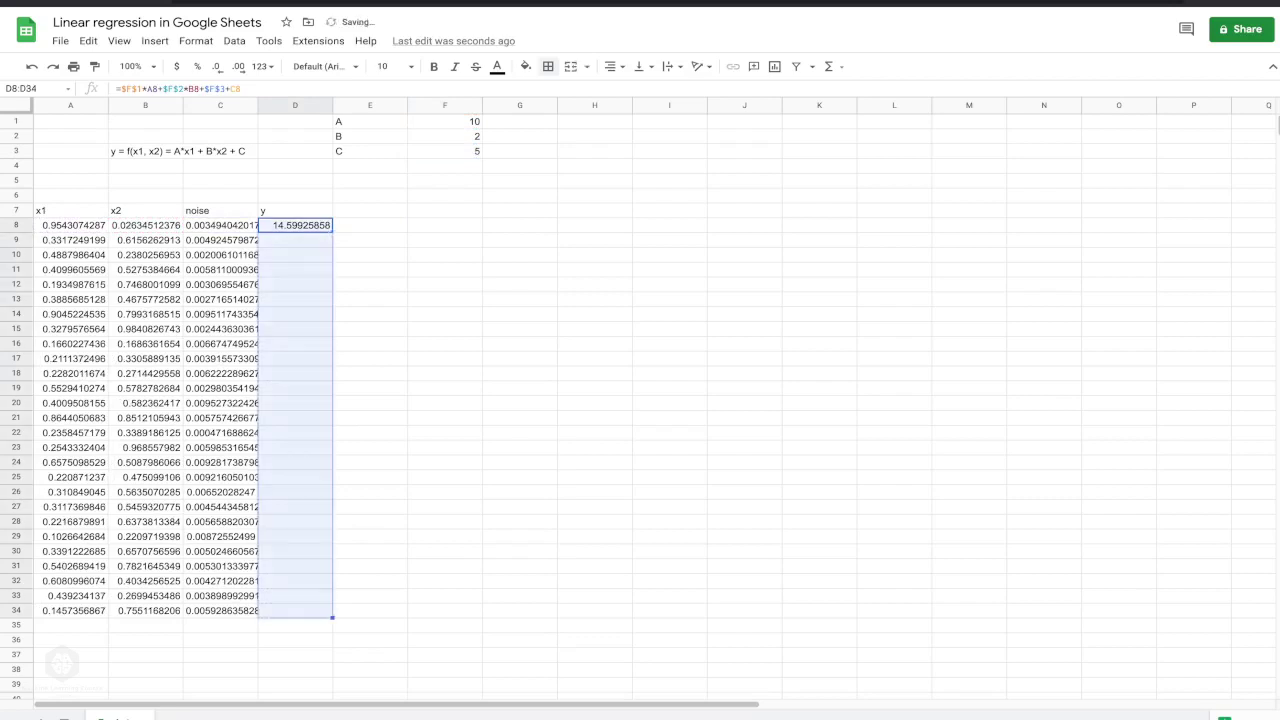
pyautogui.click(295, 299)
pyautogui.click(295, 240)
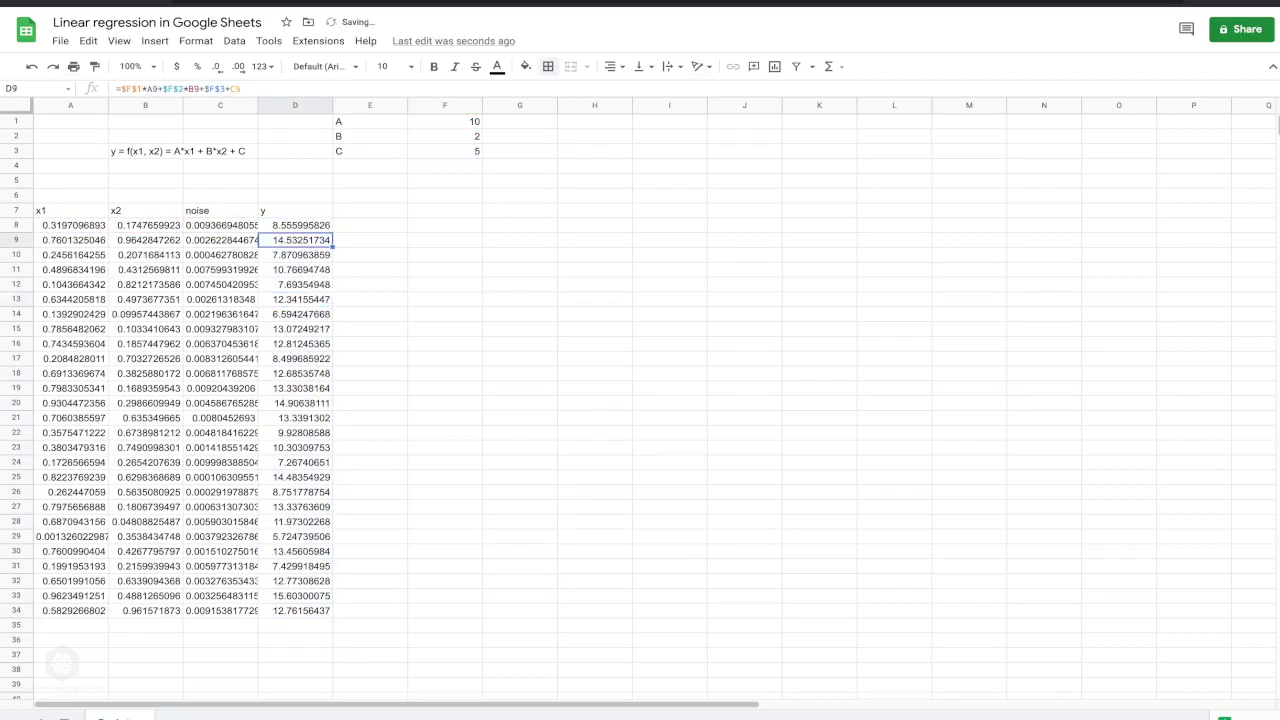
pyautogui.click(70, 225)
pyautogui.click(145, 211)
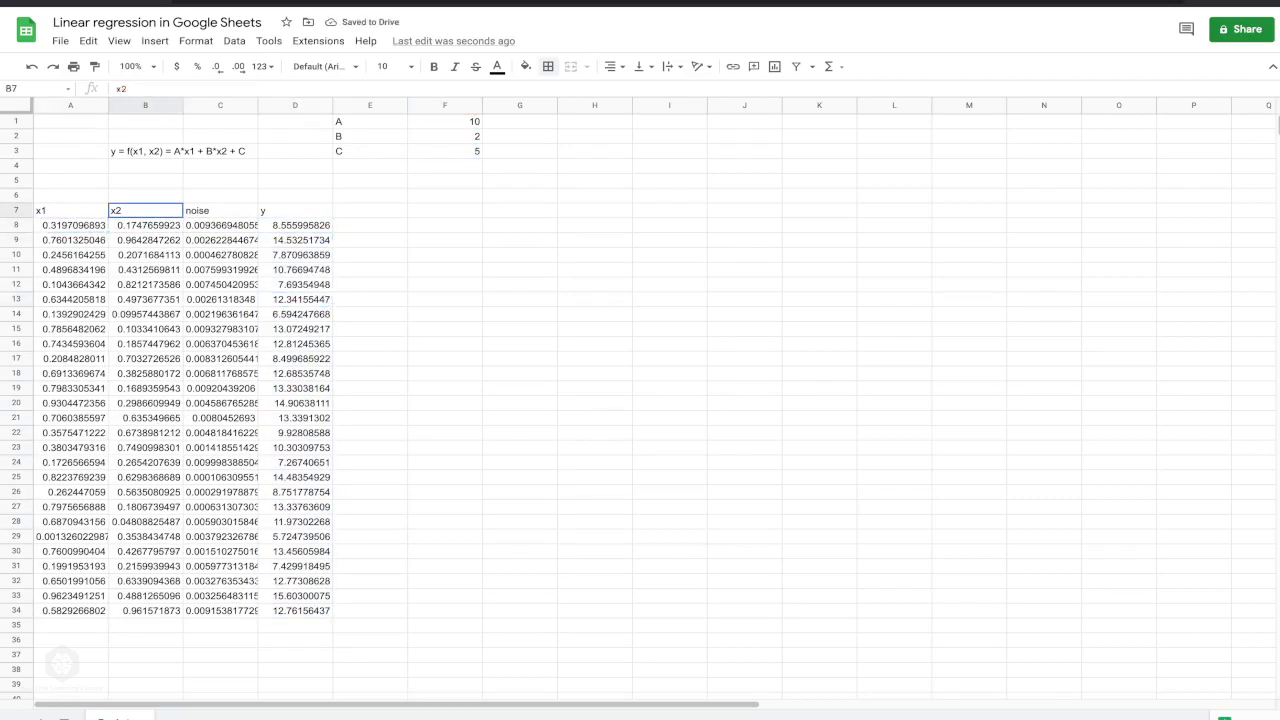
pyautogui.click(295, 211)
pyautogui.moveTo(70, 211); pyautogui.dragTo(145, 211)
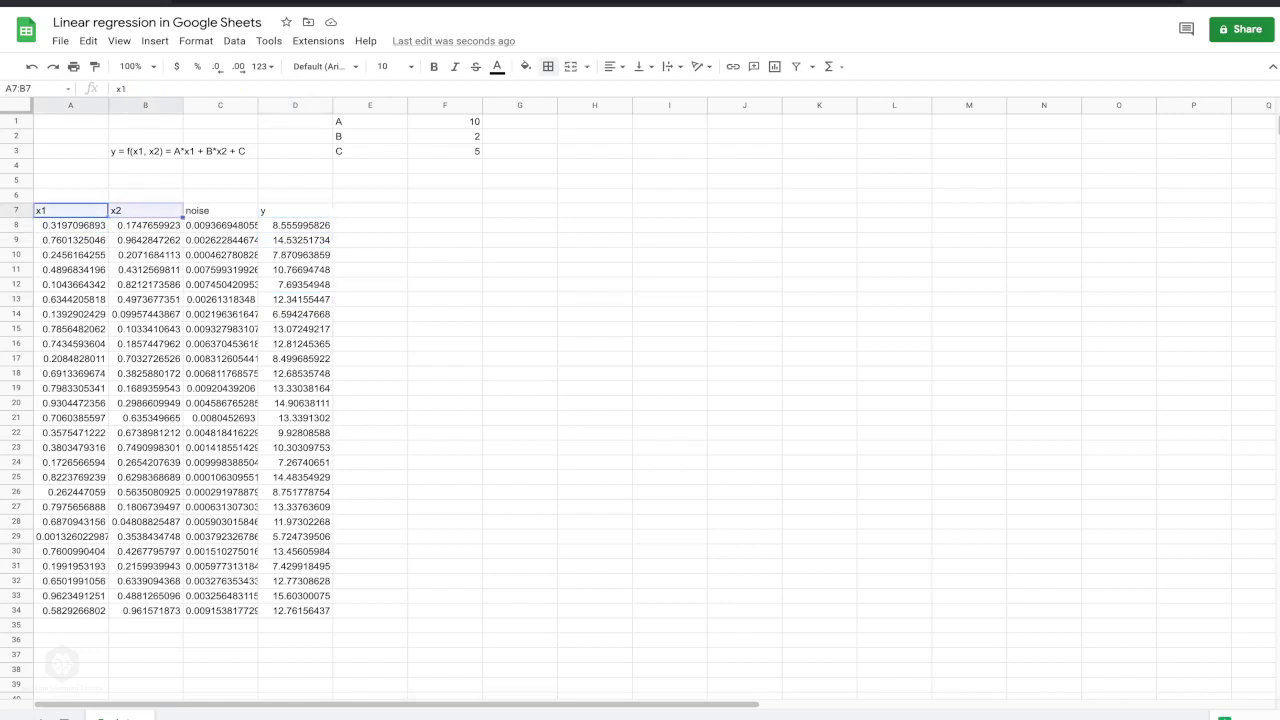
# Make the x1, x2 and y column headers in row 7 bold
pyautogui.hotkey('ctrl', 'b')
pyautogui.click(295, 211)
pyautogui.hotkey('ctrl', 'b')
# Enter the column header y_pred in G7
pyautogui.click(445, 225)
pyautogui.click(519, 210)
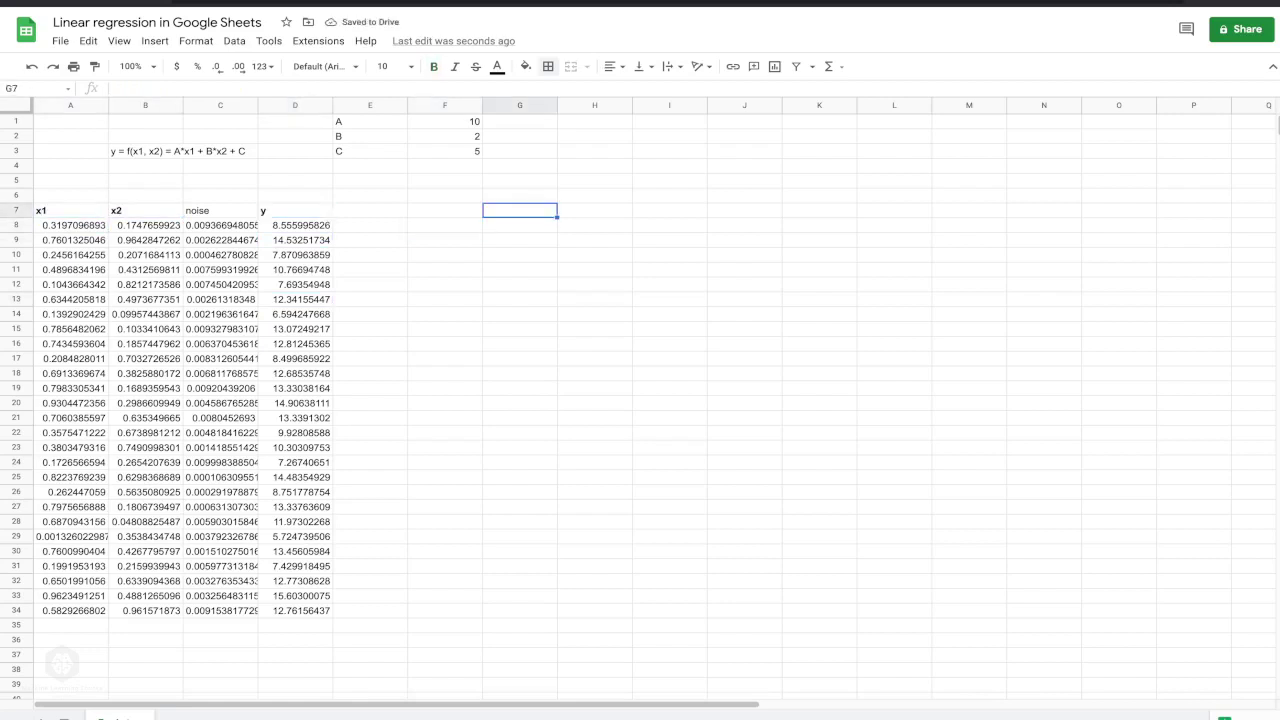
pyautogui.write('y_')
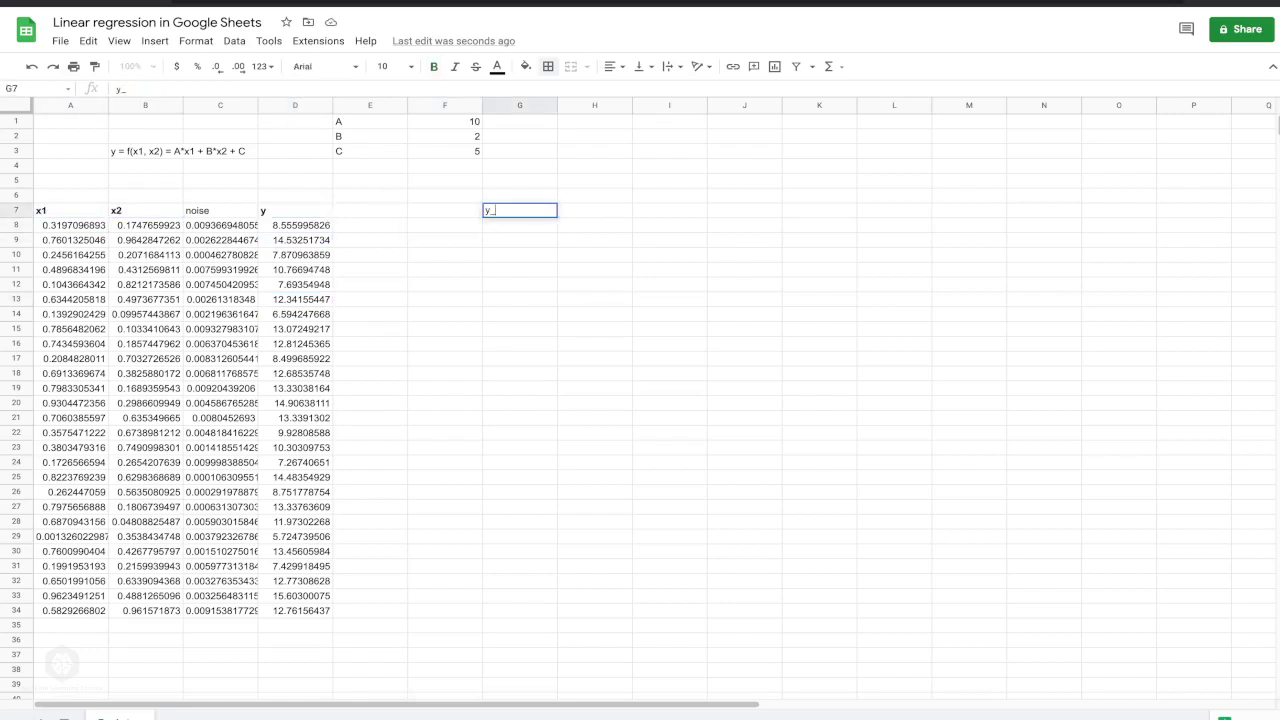
pyautogui.write('pred')
pyautogui.press('Return')
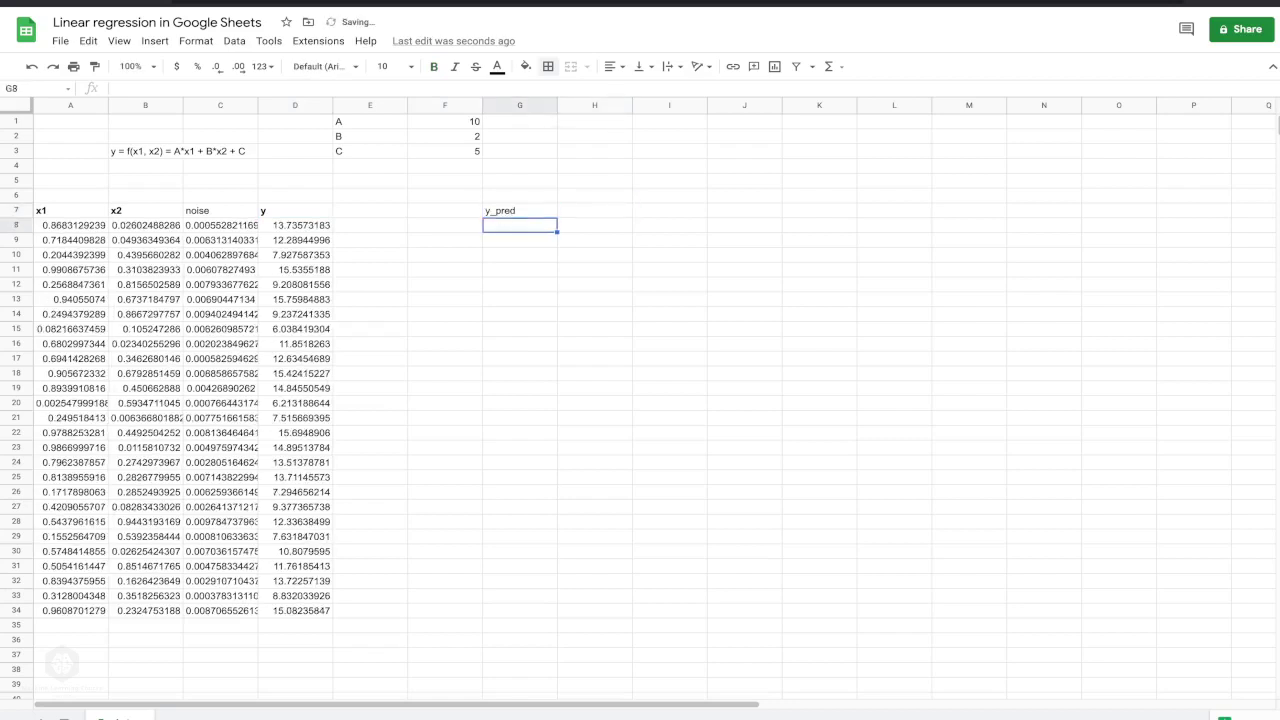
pyautogui.hotkey('shift', 'Down')
pyautogui.hotkey('shift', 'Down')
pyautogui.hotkey('shift', 'Down')
pyautogui.hotkey('shift', 'Down')
pyautogui.hotkey('shift', 'Down')
pyautogui.hotkey('shift', 'Down')
pyautogui.hotkey('shift', 'Down')
pyautogui.hotkey('shift', 'Down')
pyautogui.hotkey('shift', 'Down')
pyautogui.hotkey('shift', 'Down')
pyautogui.hotkey('shift', 'Down')
pyautogui.hotkey('shift', 'Down')
pyautogui.hotkey('shift', 'Down')
pyautogui.hotkey('shift', 'Down')
pyautogui.hotkey('shift', 'Down')
pyautogui.hotkey('shift', 'Down')
pyautogui.hotkey('shift', 'Down')
pyautogui.hotkey('shift', 'Down')
pyautogui.hotkey('shift', 'Down')
pyautogui.hotkey('shift', 'Down')
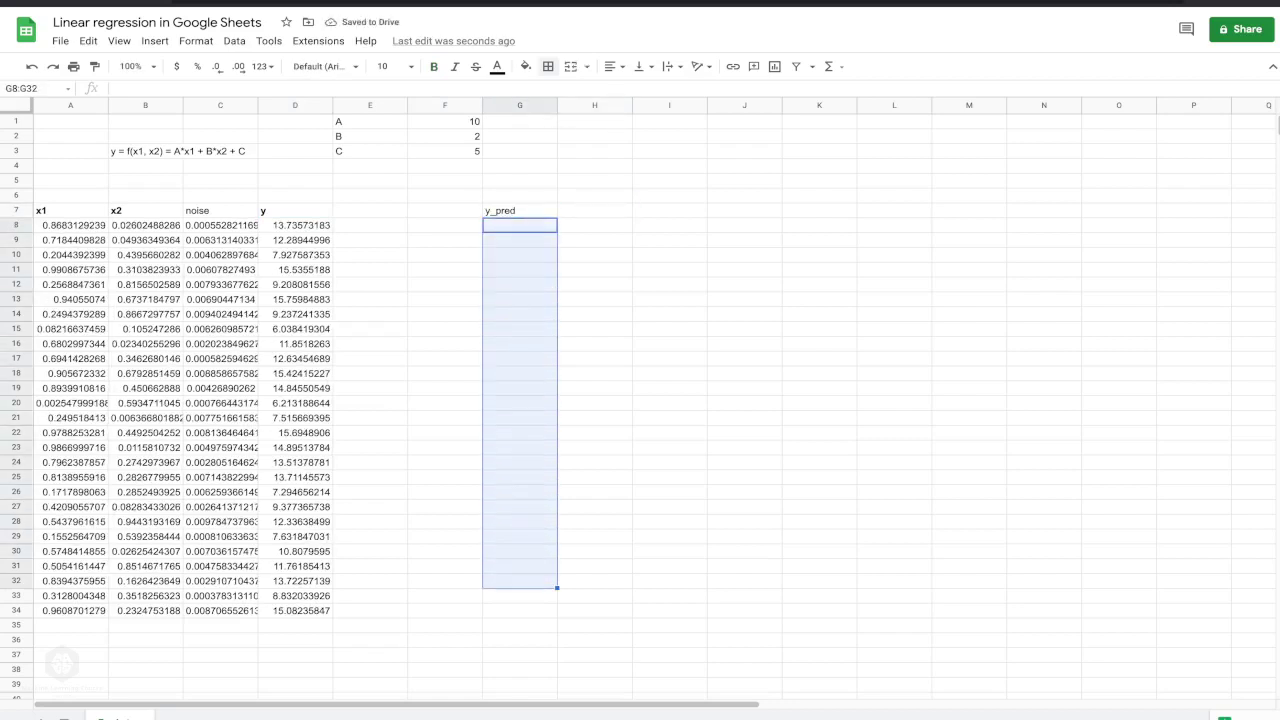
pyautogui.hotkey('shift', 'Down')
pyautogui.hotkey('shift', 'Down')
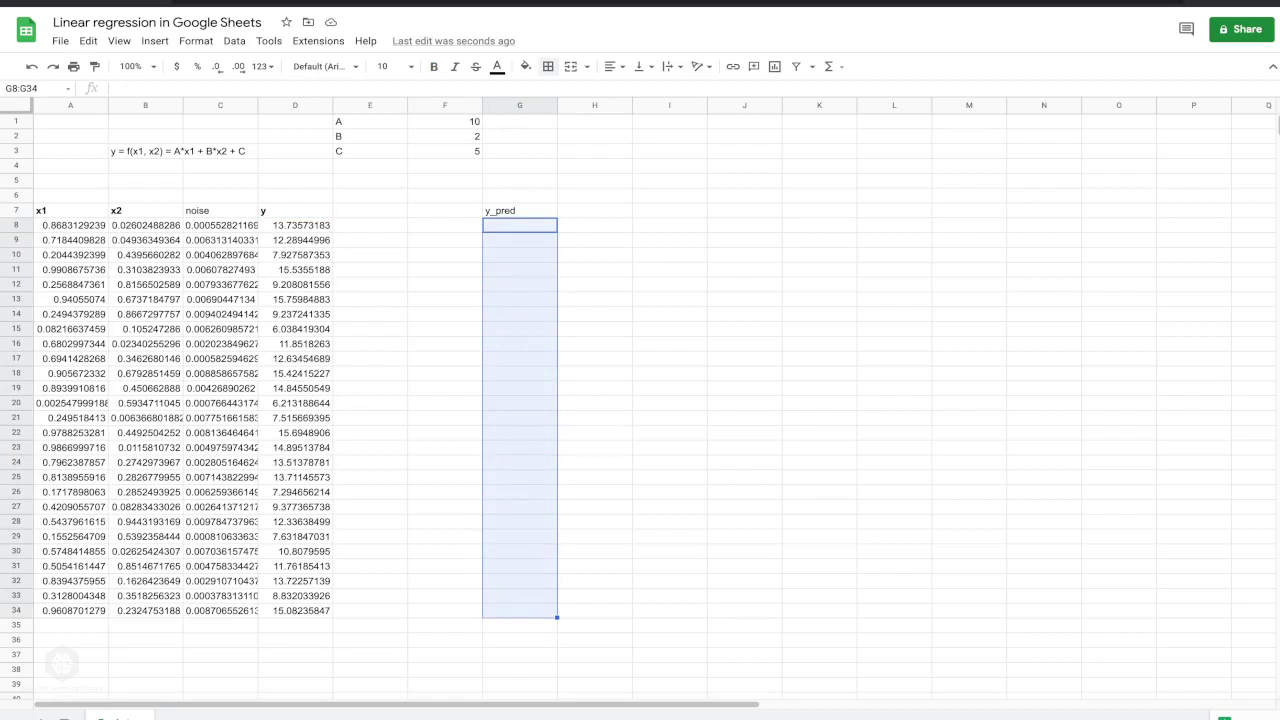
# Enter the column header error in H7, beside the y_pred header
pyautogui.click(594, 210)
pyautogui.write('error')
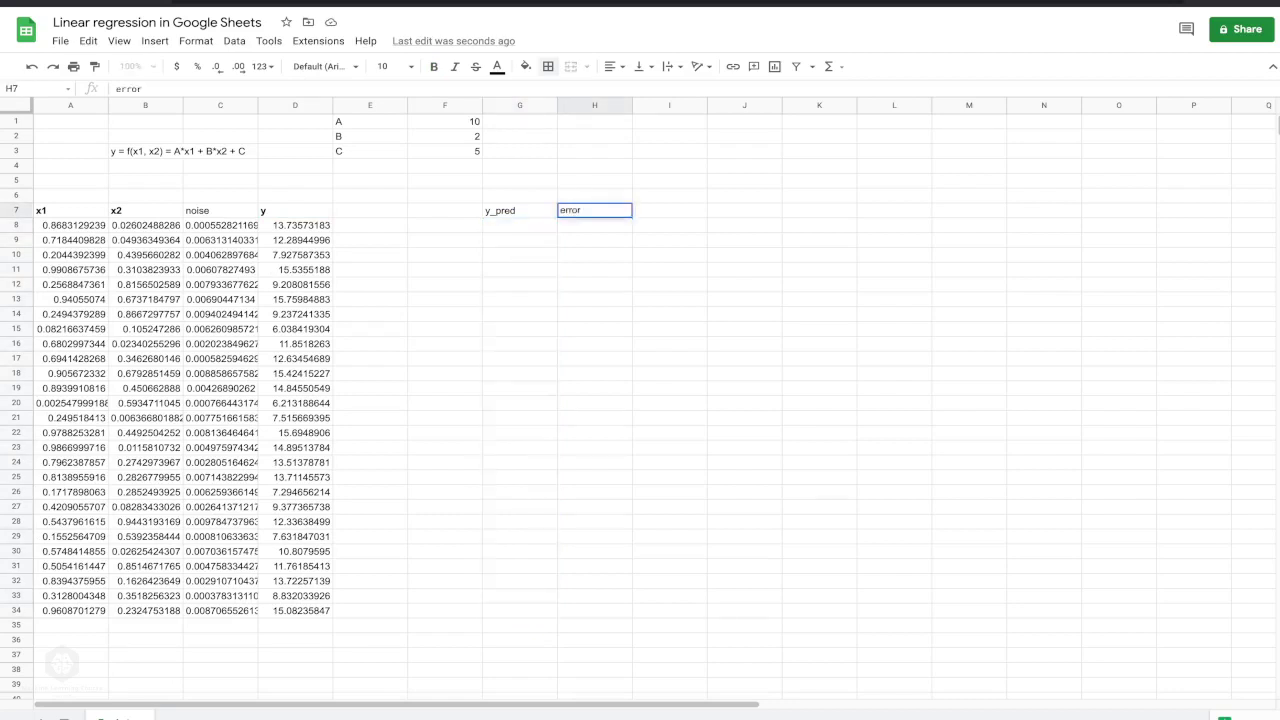
pyautogui.press('Return')
# Enter the formula =D8-G8 in H8 and fill it down the error column to H34
pyautogui.write('=')
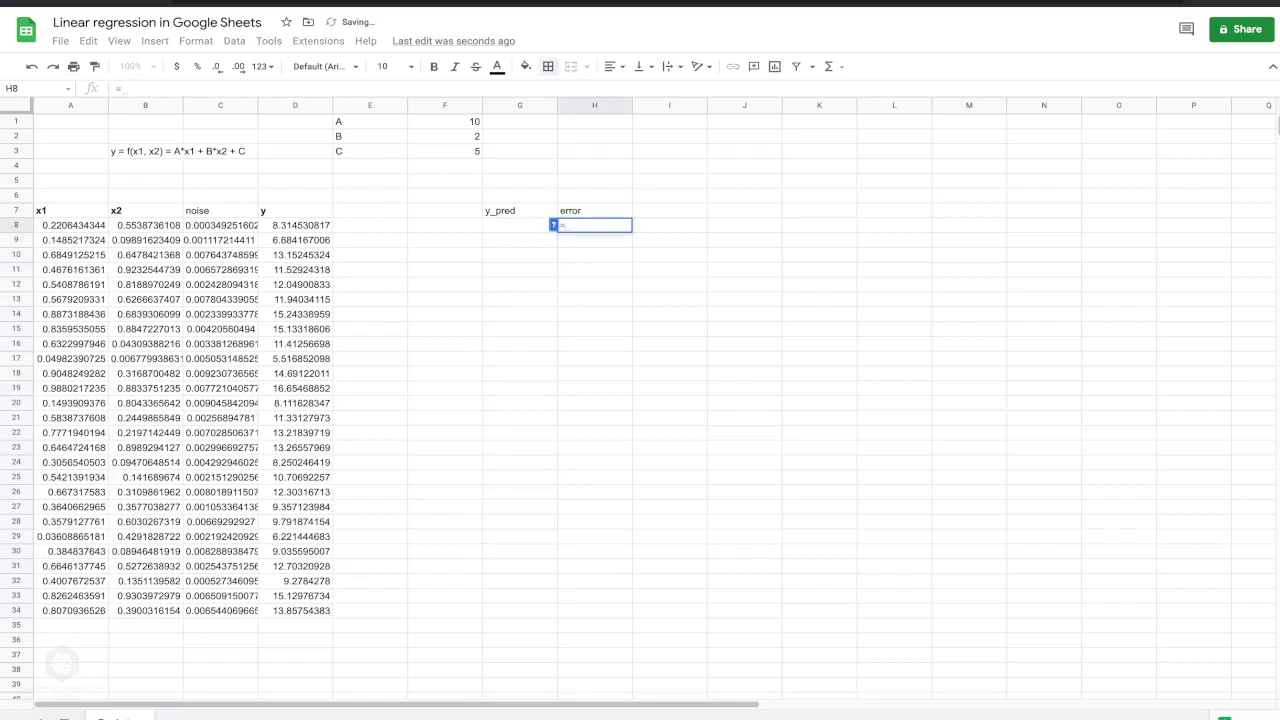
pyautogui.click(294, 225)
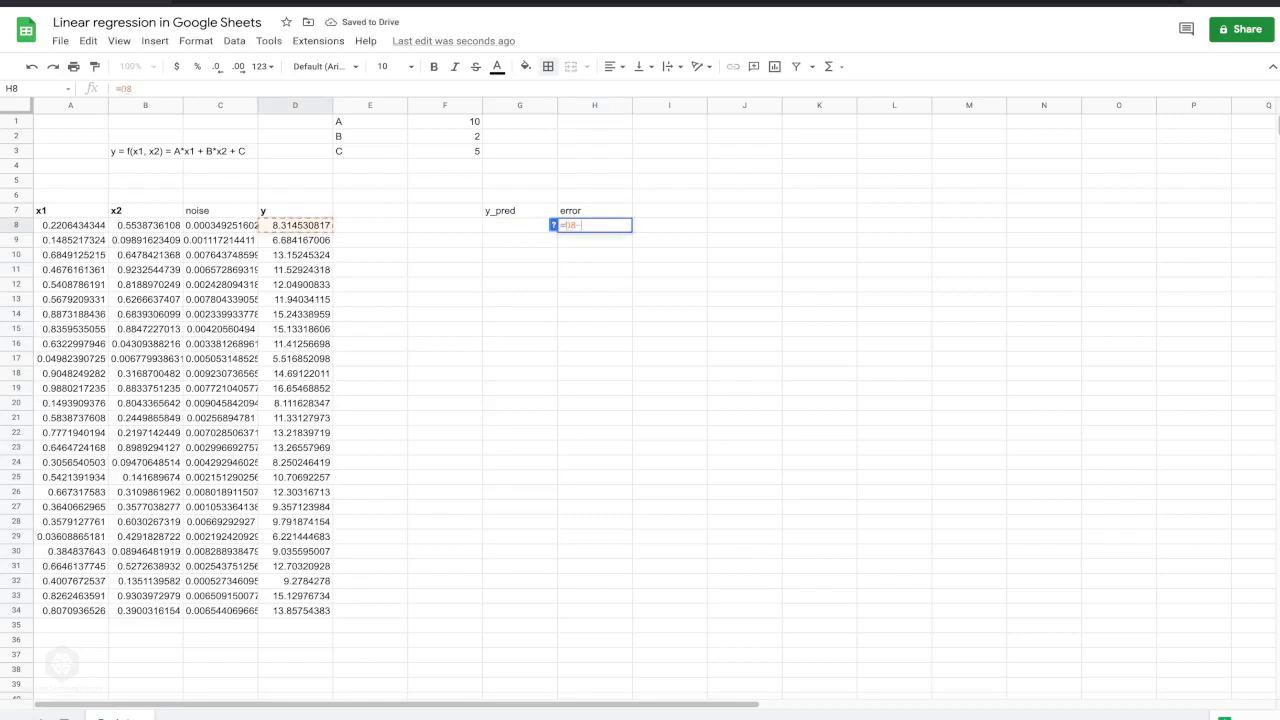
pyautogui.write('-')
pyautogui.click(519, 225)
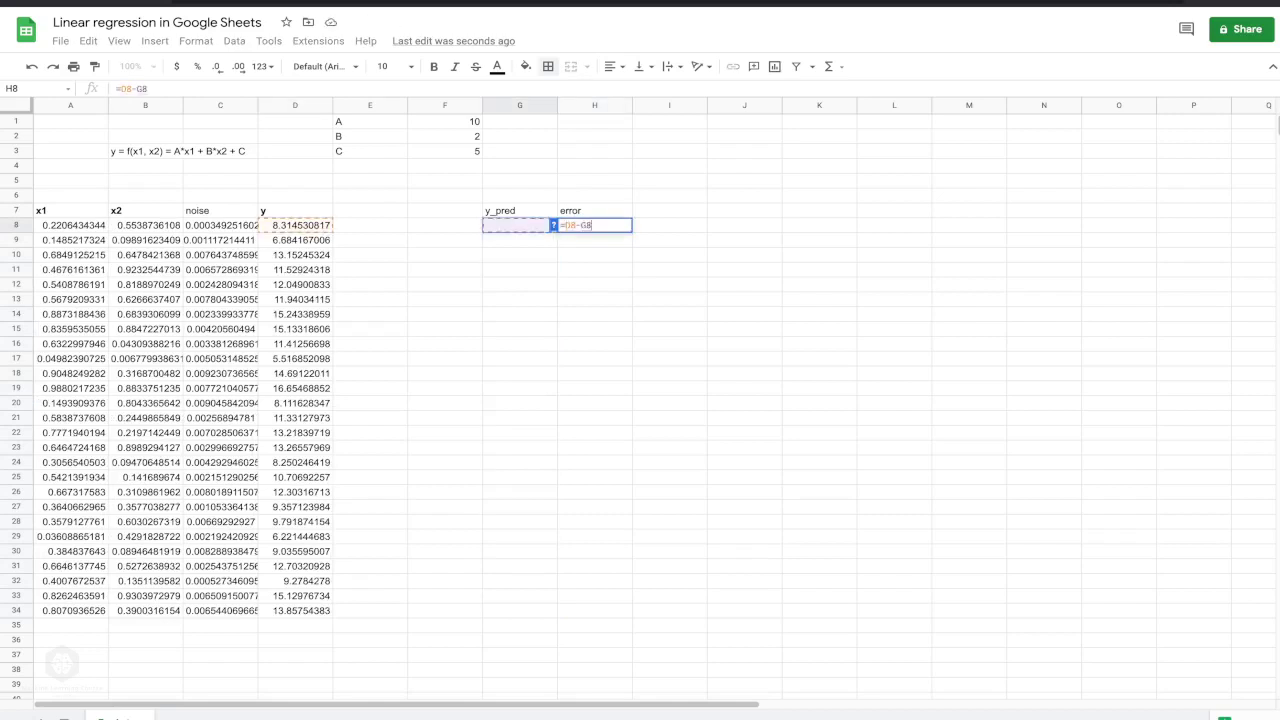
pyautogui.press('Return')
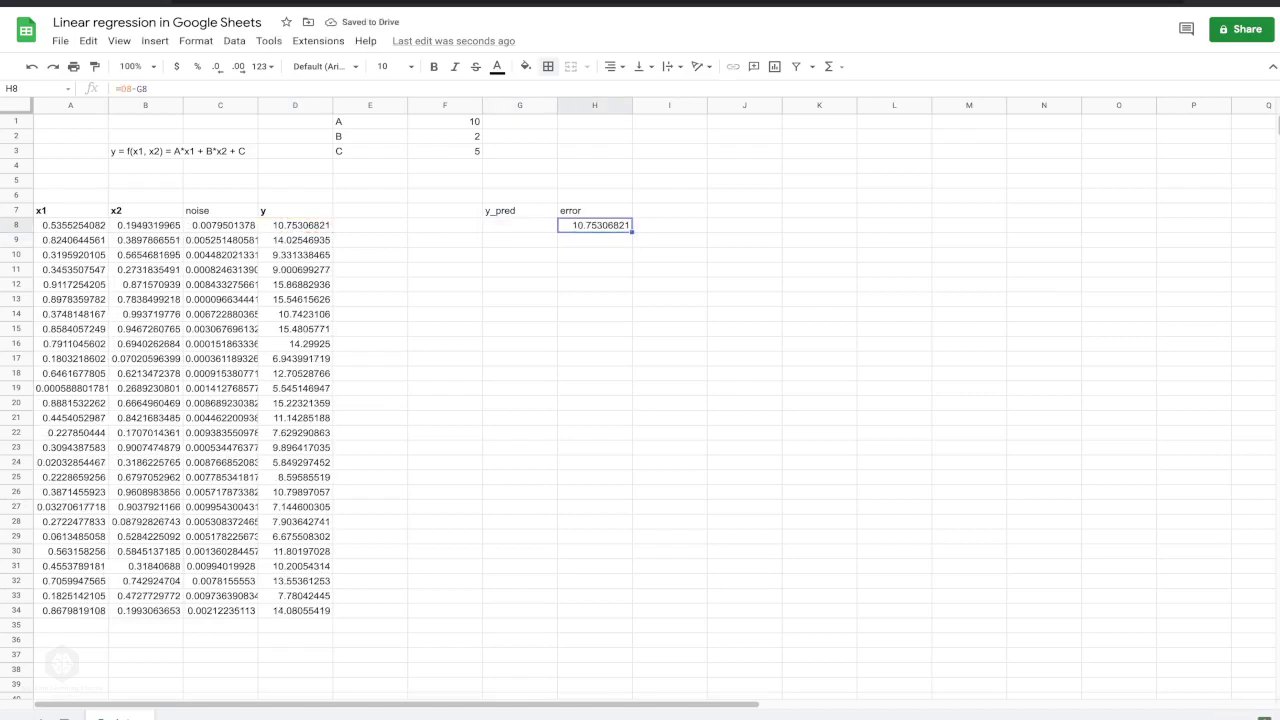
pyautogui.moveTo(632, 231); pyautogui.dragTo(632, 615)
pyautogui.click(519, 225)
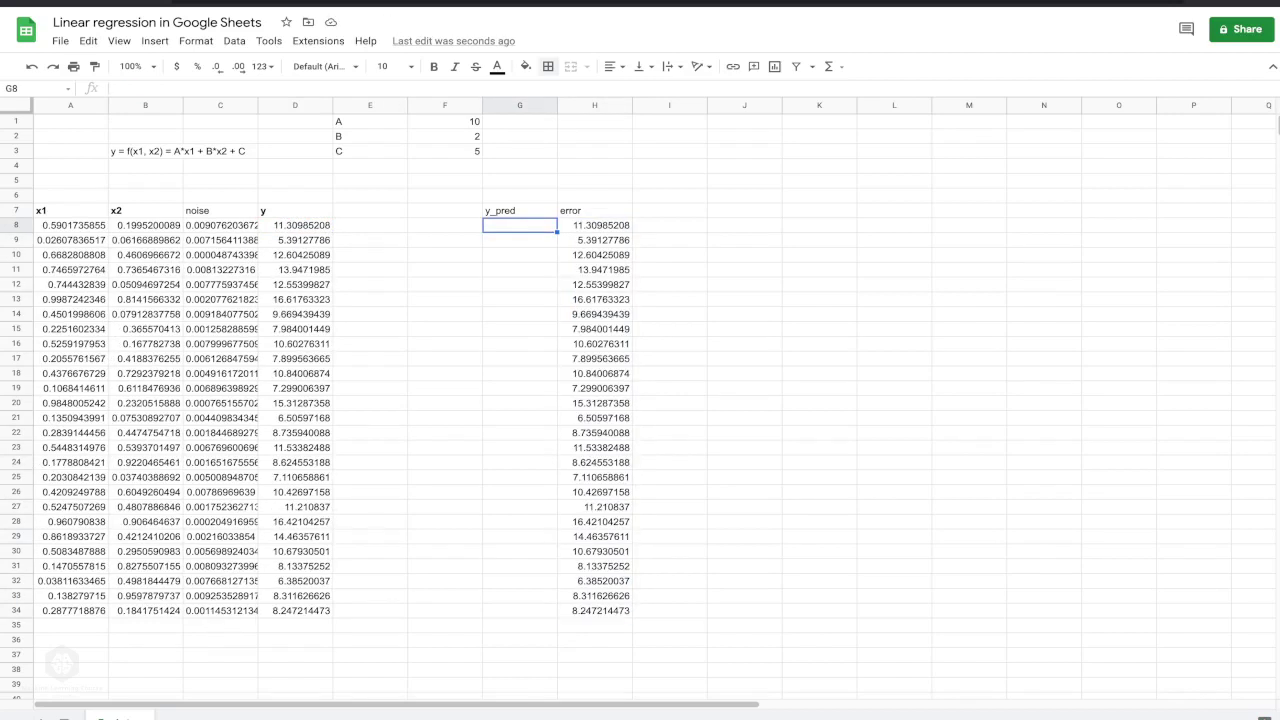
# Enter the parameter labels w1, w2 and b in cells I1 to I3
pyautogui.click(669, 121)
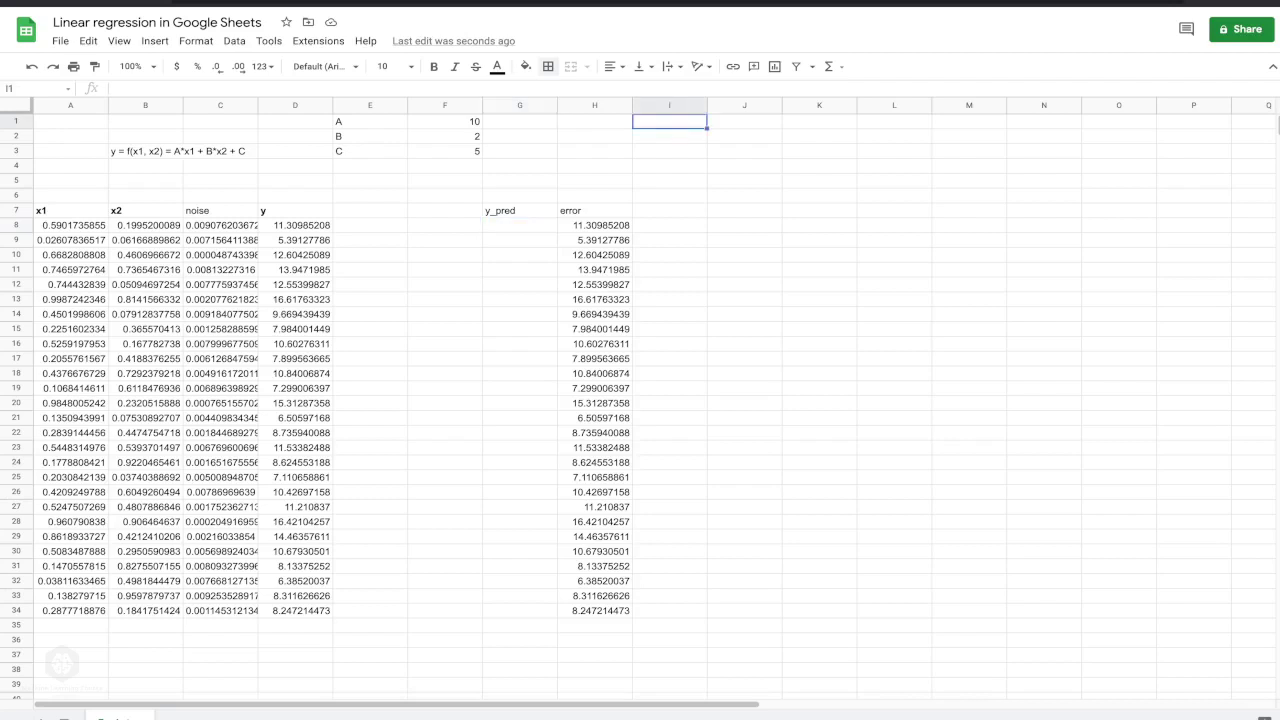
pyautogui.write('w1')
pyautogui.press('Return')
pyautogui.write('w1')
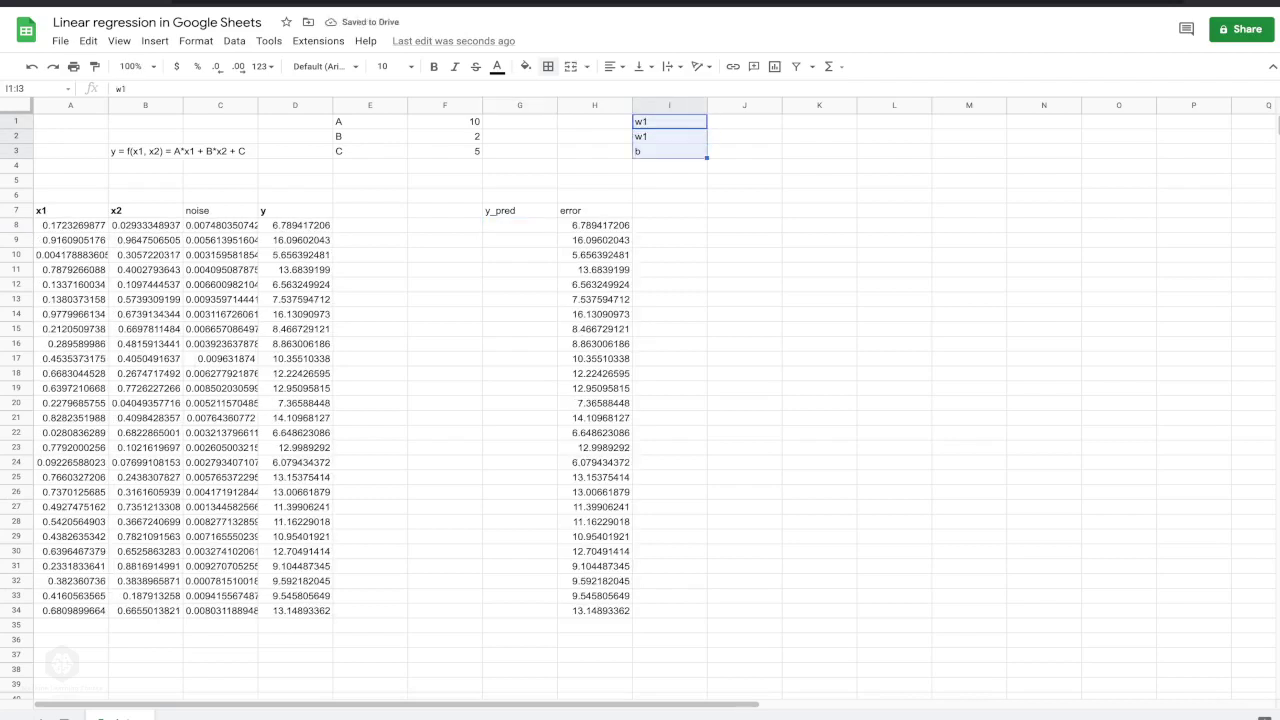
pyautogui.click(669, 136)
pyautogui.write('w2')
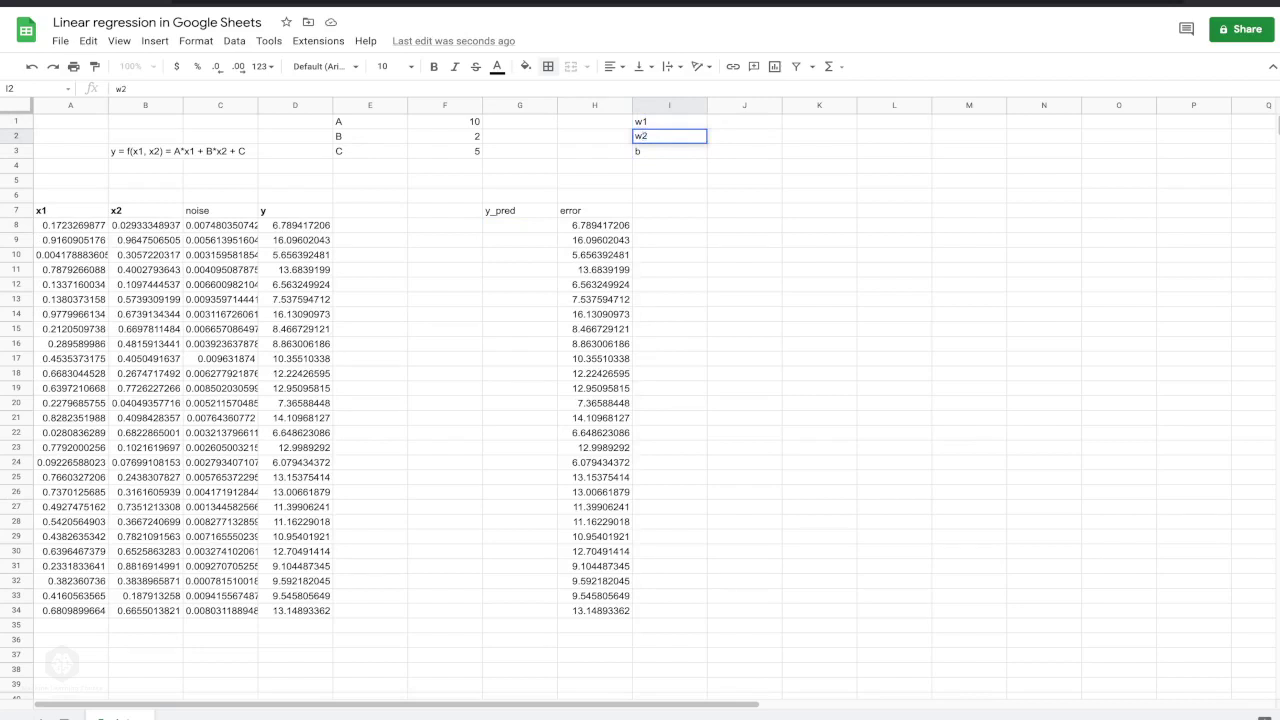
pyautogui.press('Return')
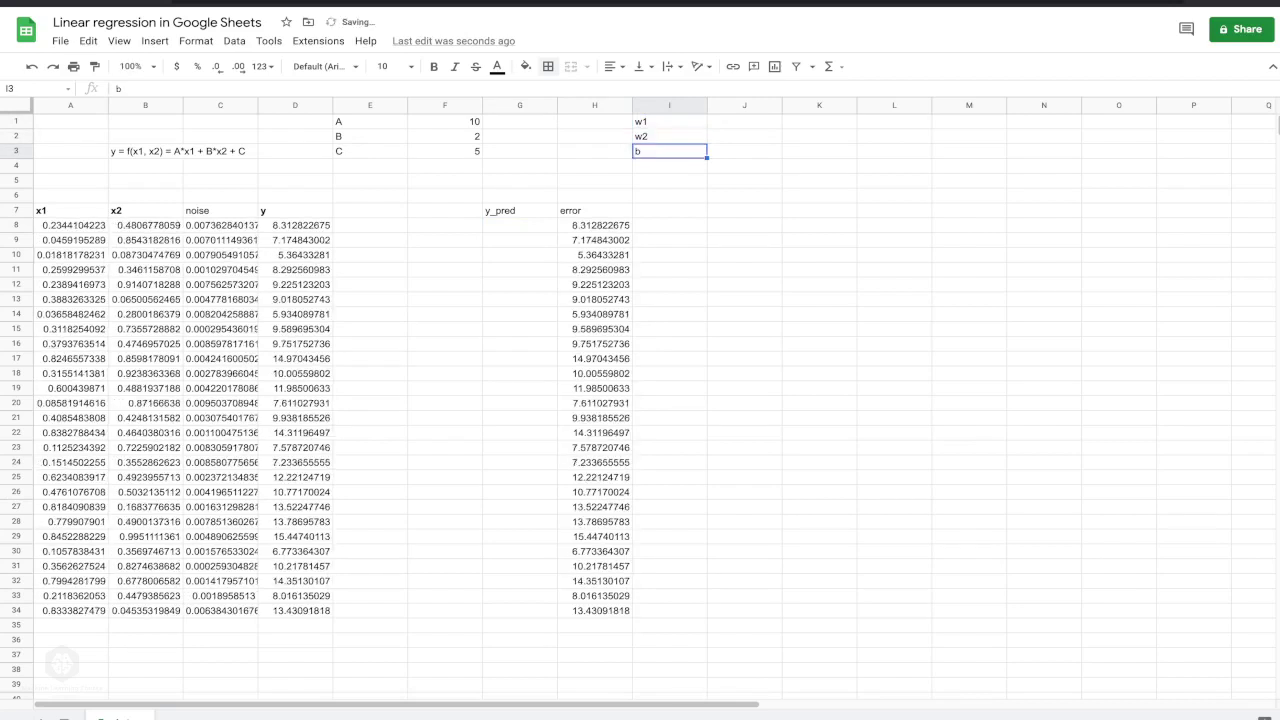
pyautogui.moveTo(370, 121); pyautogui.dragTo(445, 151)
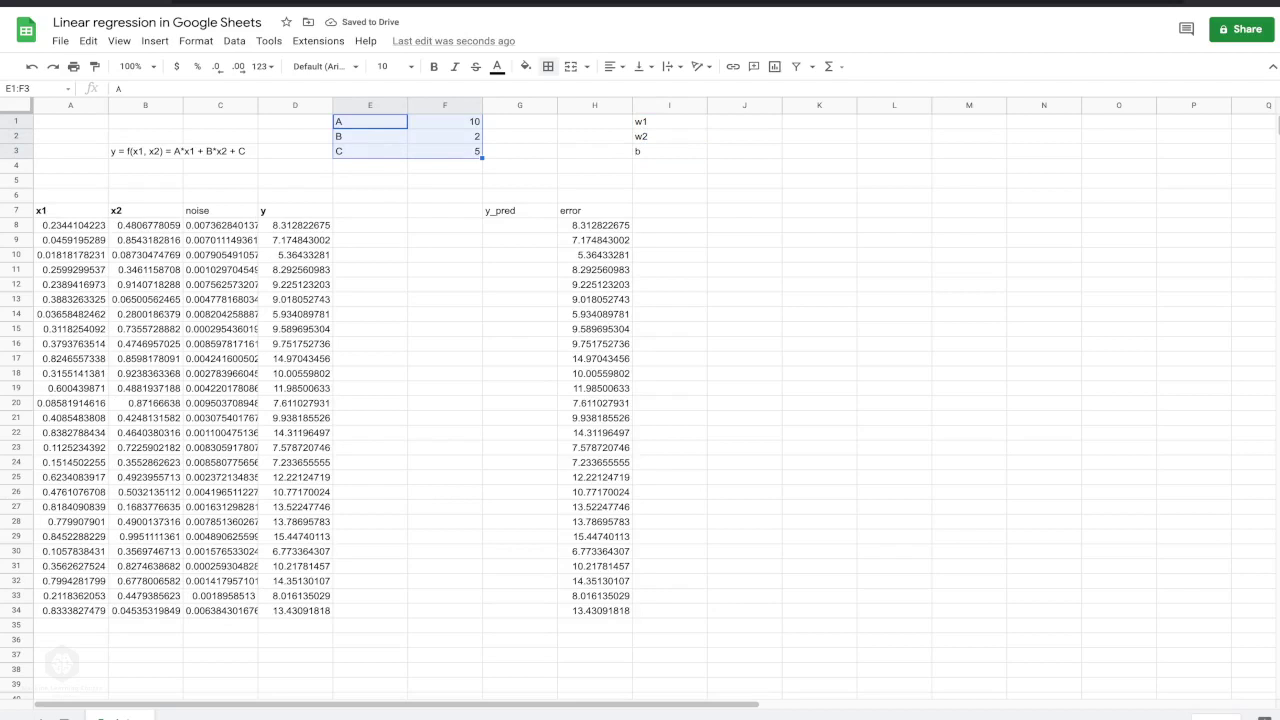
pyautogui.click(669, 121)
pyautogui.click(744, 121)
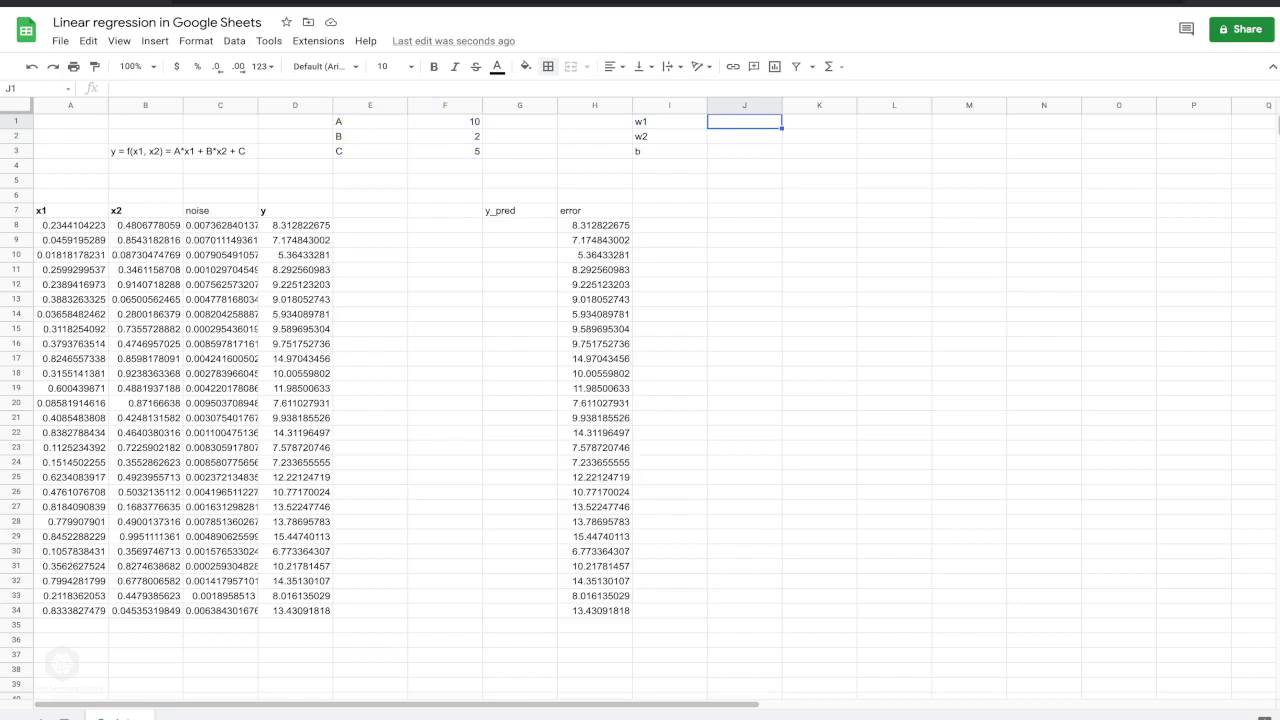
# Add an outer border around the A, B and C coefficient block in E1:F3
pyautogui.moveTo(370, 121); pyautogui.dragTo(445, 151)
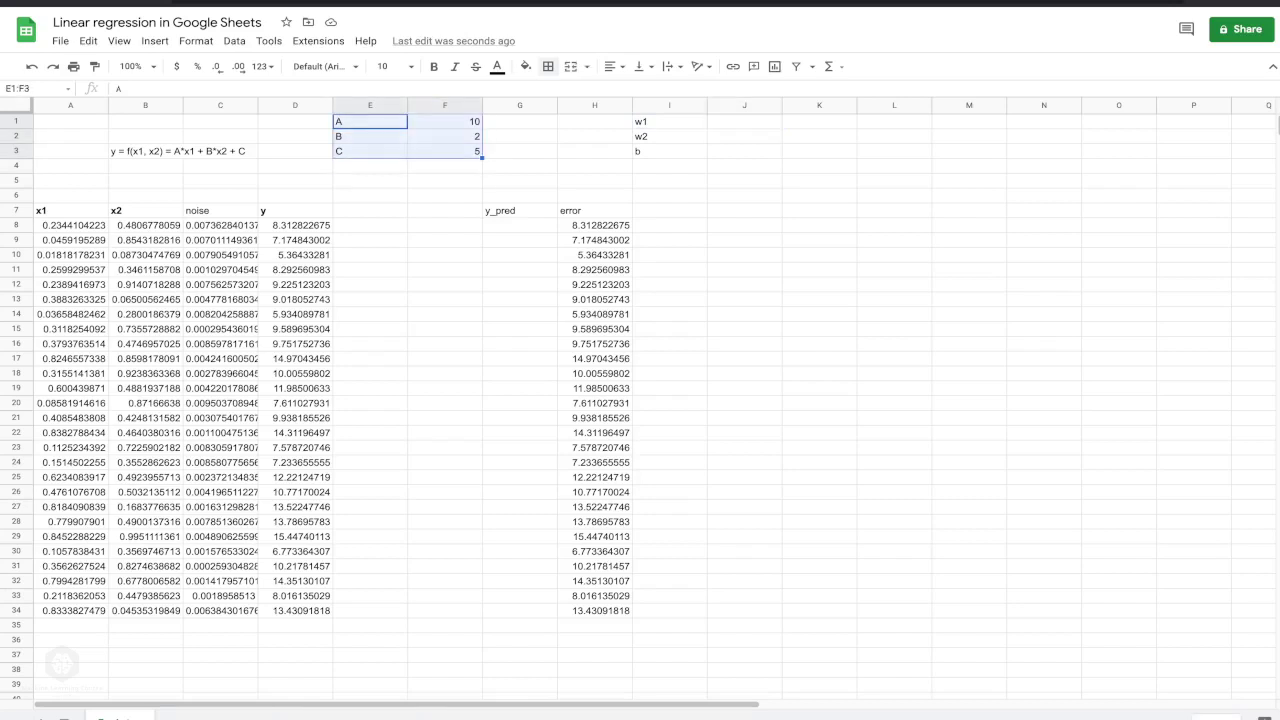
pyautogui.click(548, 66)
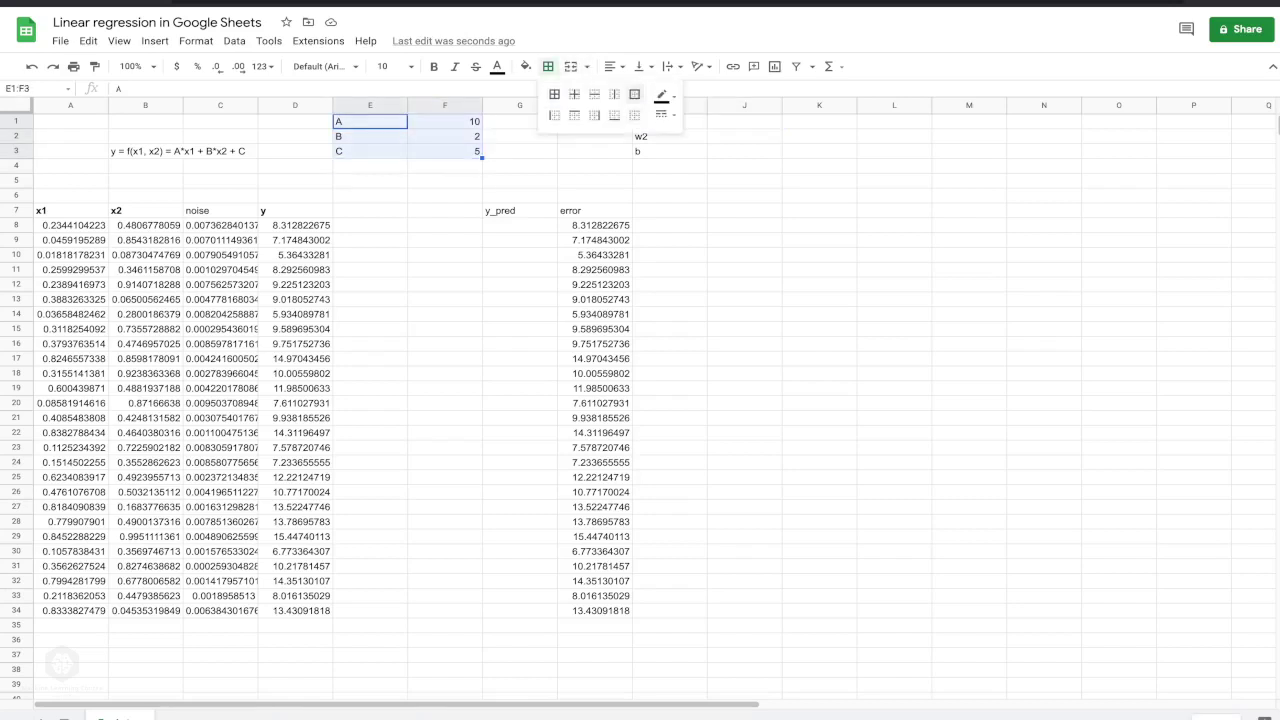
pyautogui.click(669, 180)
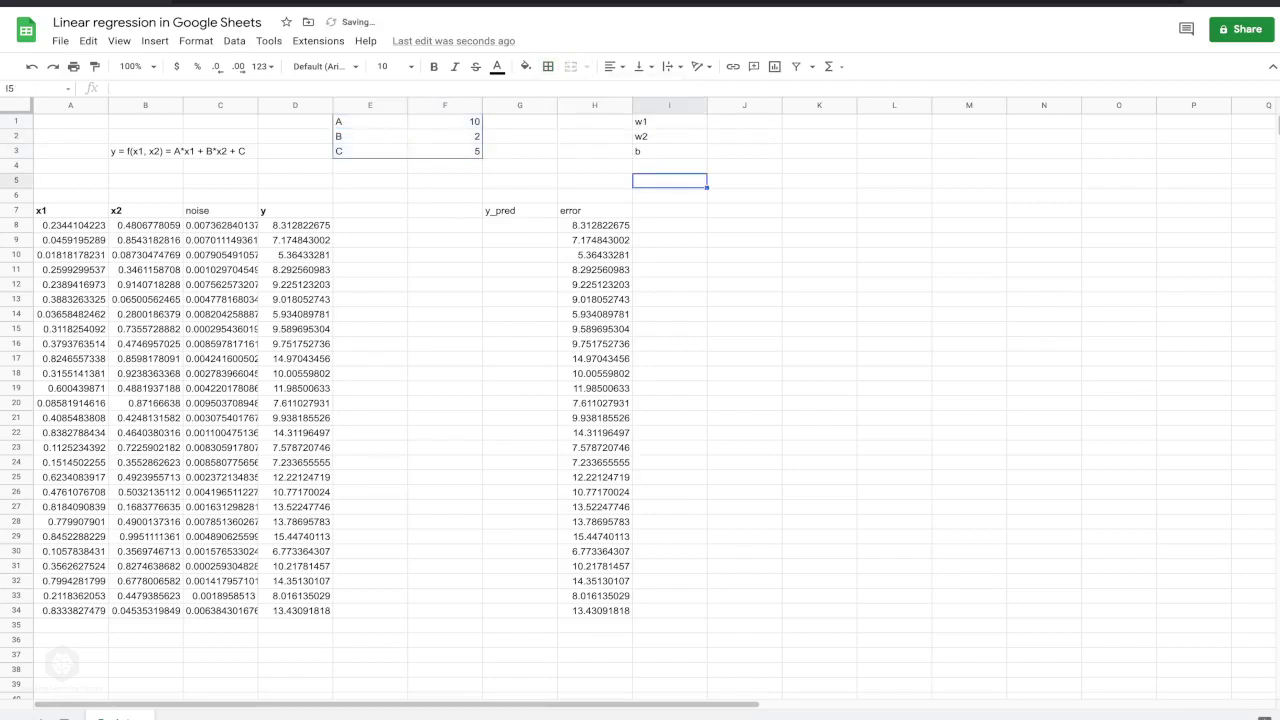
# Enter the starting parameter values 4 for w1, 7 for w2 and 2 for b in J1 to J3
pyautogui.click(744, 121)
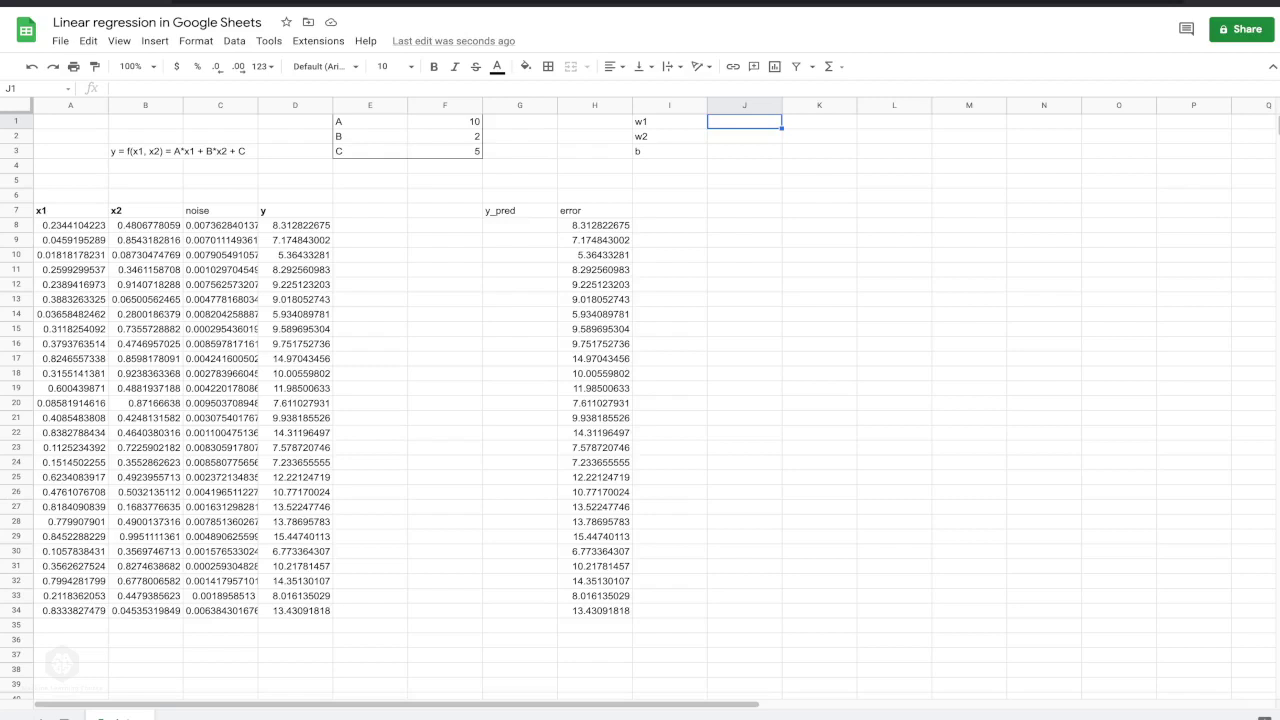
pyautogui.write('4')
pyautogui.press('Return')
pyautogui.write('7')
pyautogui.press('Return')
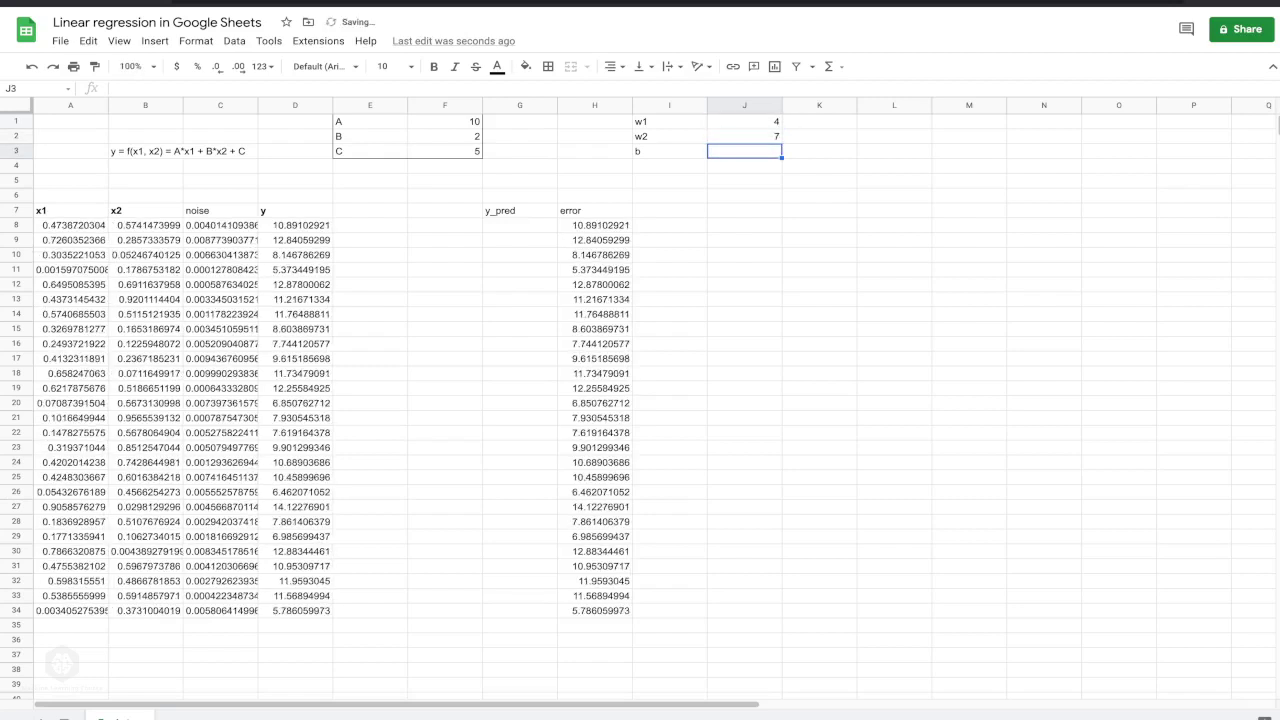
pyautogui.write('2')
pyautogui.press('Return')
pyautogui.press('Up')
pyautogui.press('Up')
pyautogui.press('Up')
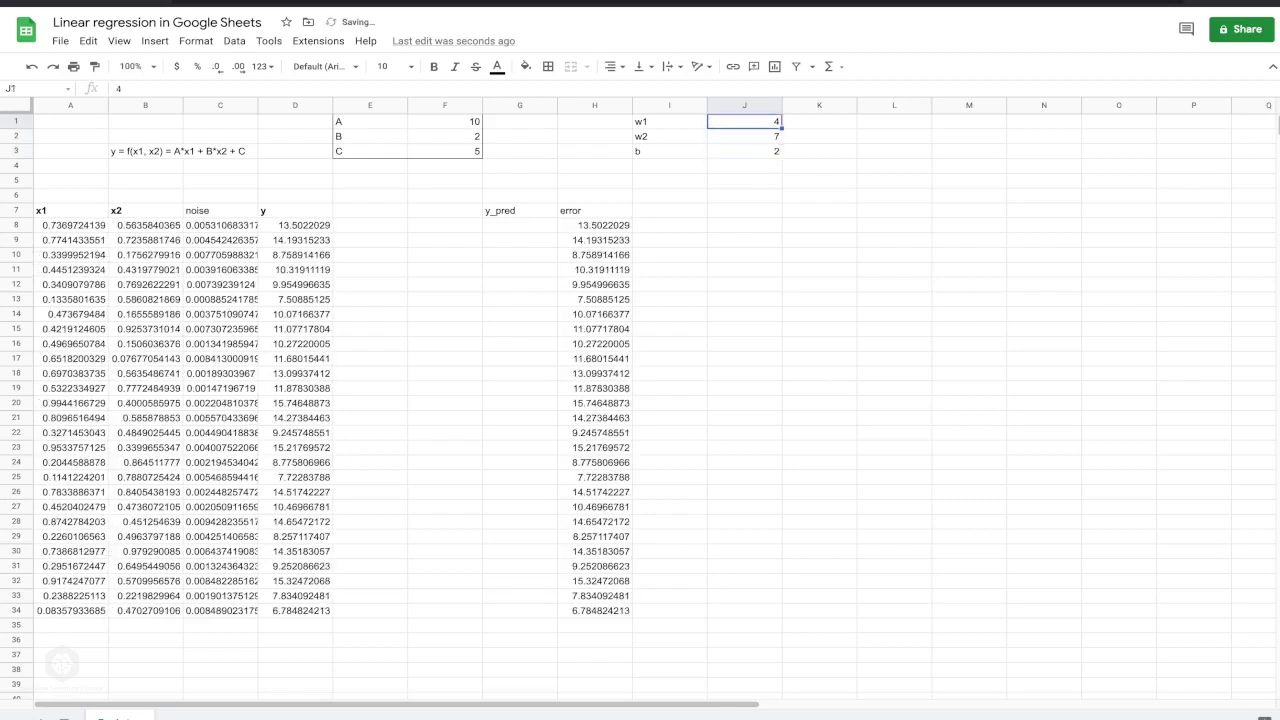
pyautogui.press('Down')
pyautogui.press('Down')
pyautogui.moveTo(744, 121); pyautogui.dragTo(744, 151)
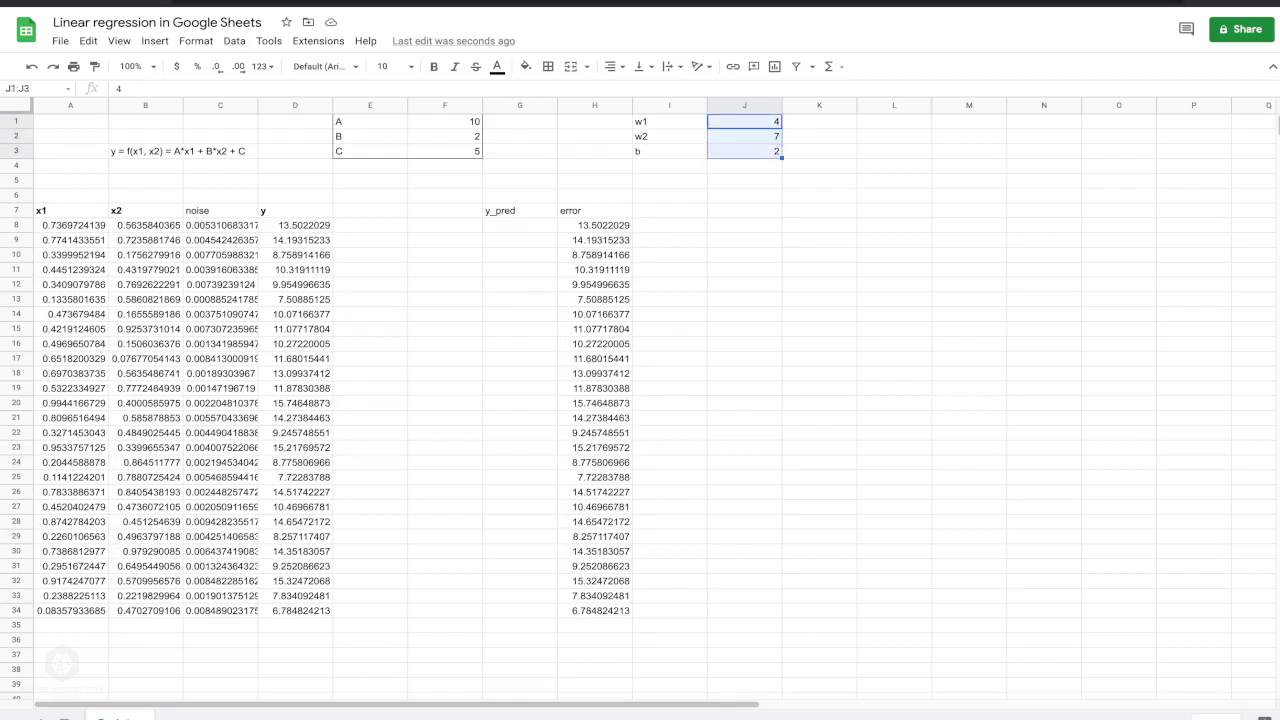
# Enter the prediction formula =$J$1*A8+$J$2*B8+$J$3 in G8, with the parameter references absolute
pyautogui.click(519, 225)
pyautogui.write('=')
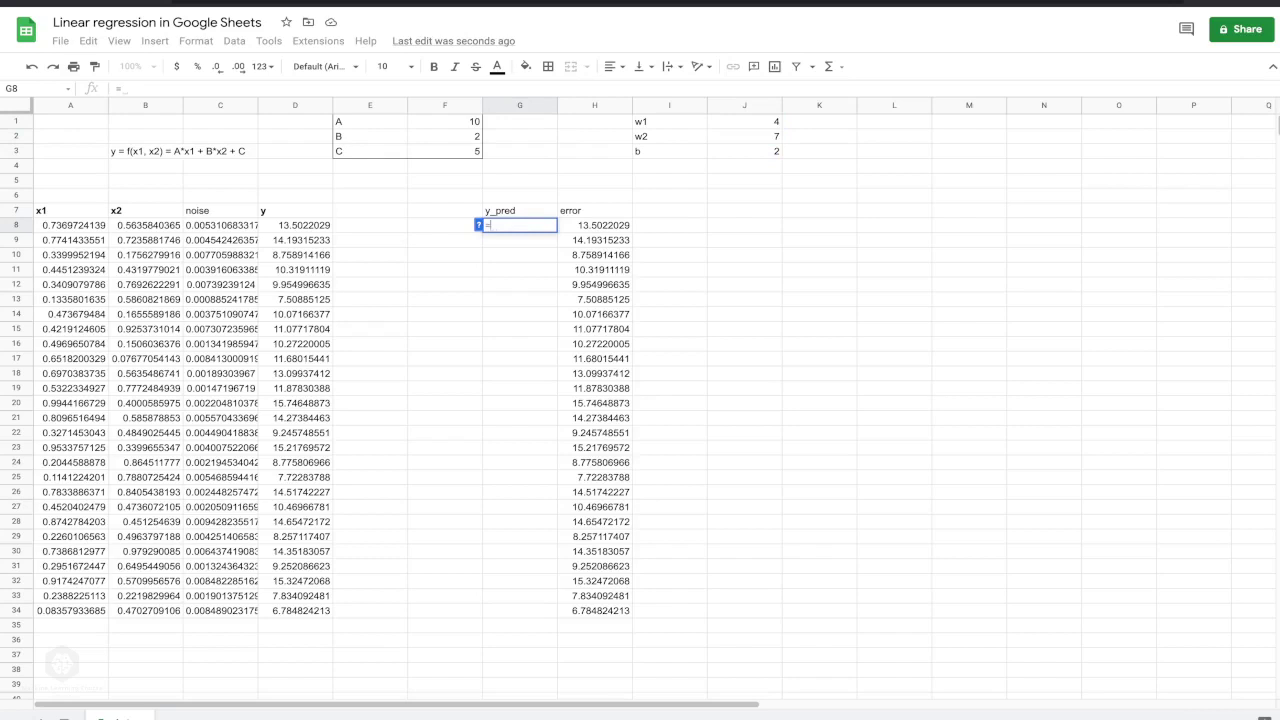
pyautogui.click(744, 121)
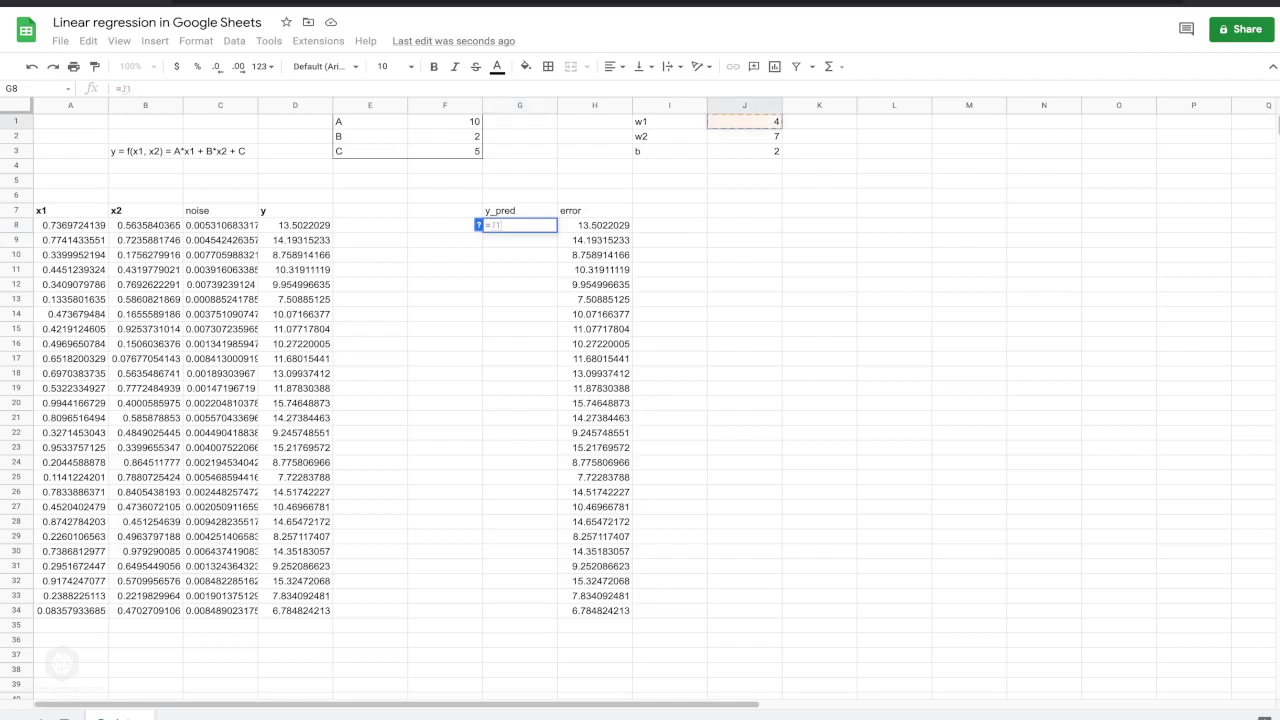
pyautogui.write('*')
pyautogui.press('BackSpace')
pyautogui.press('F4')
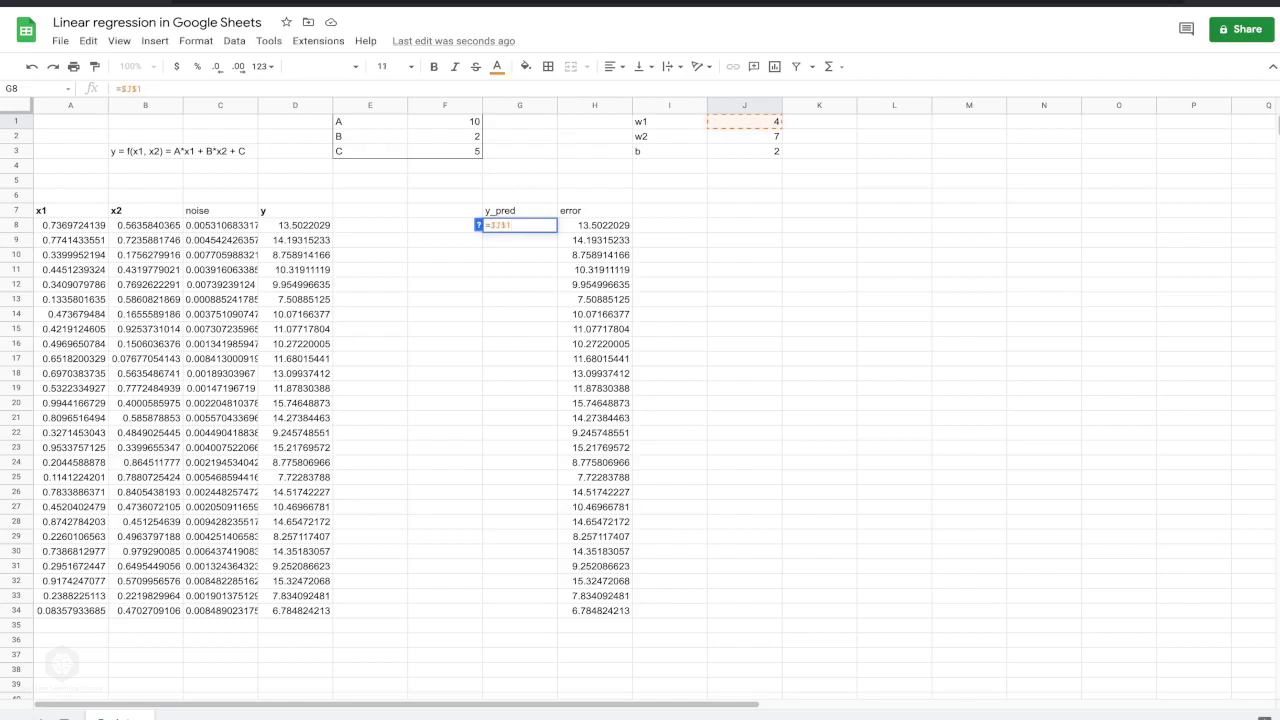
pyautogui.write('*')
pyautogui.click(70, 225)
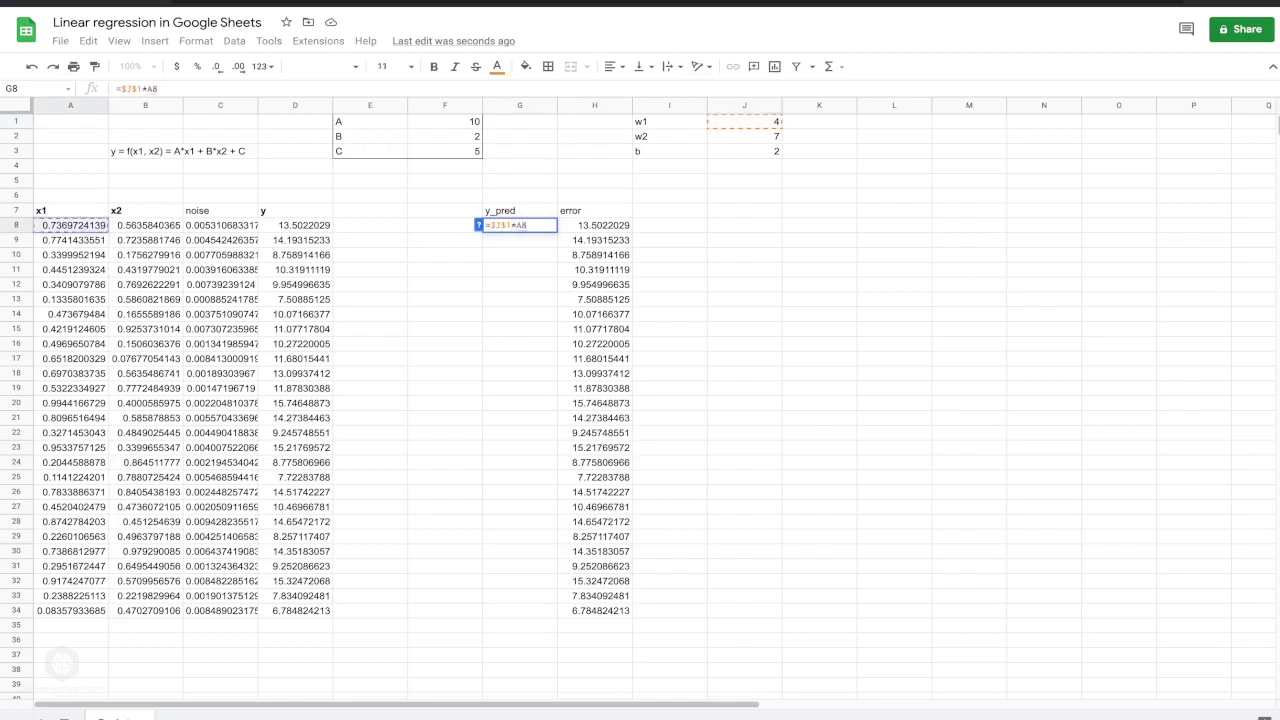
pyautogui.write('+')
pyautogui.click(744, 136)
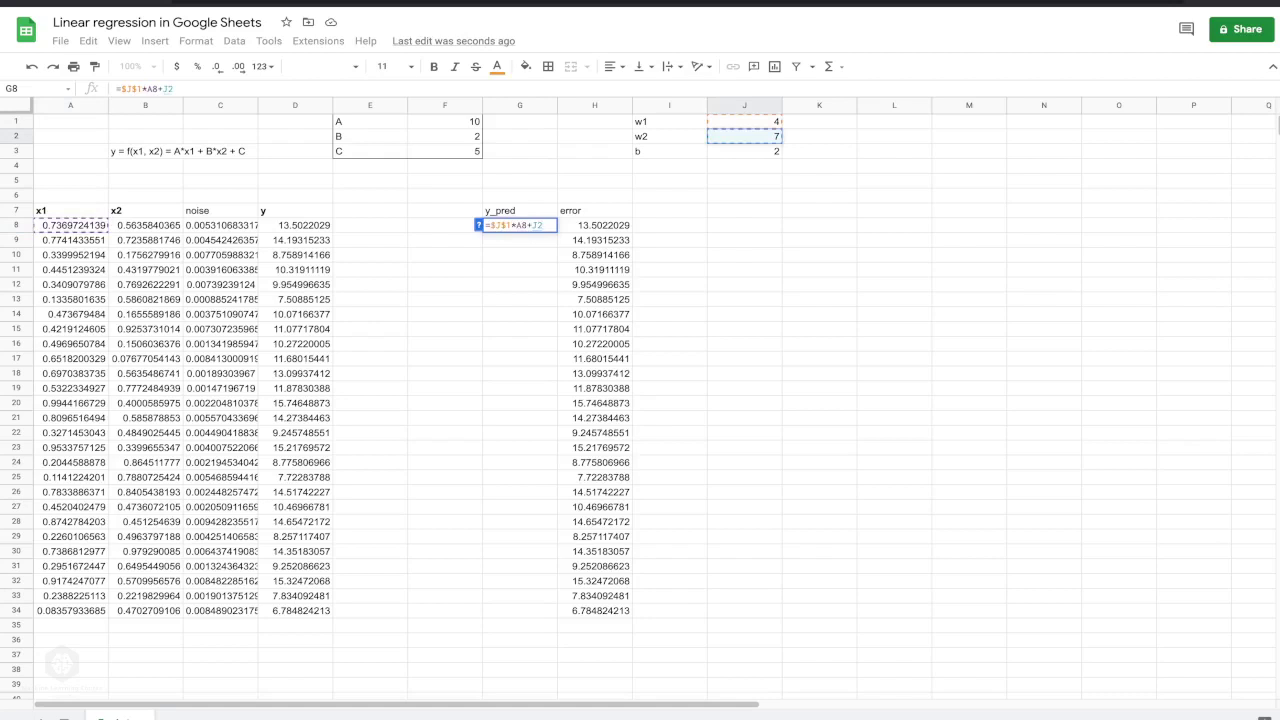
pyautogui.press('F4')
pyautogui.write('*')
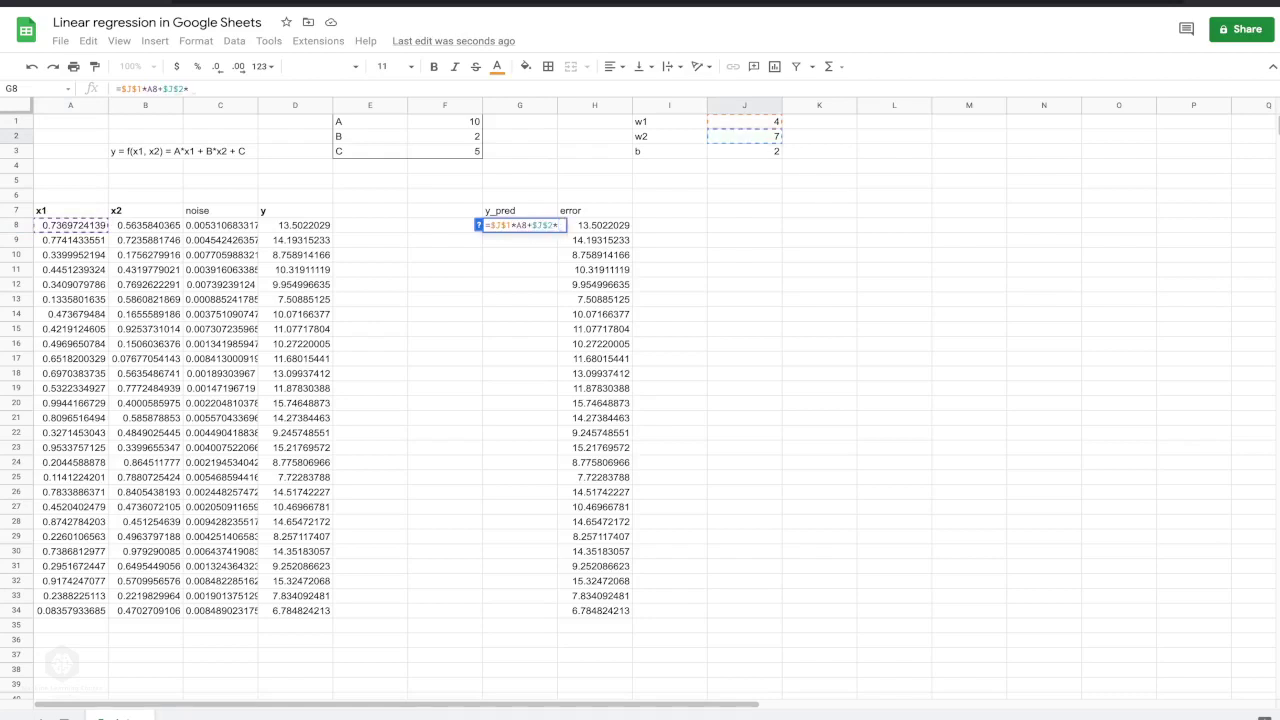
pyautogui.write('B8+')
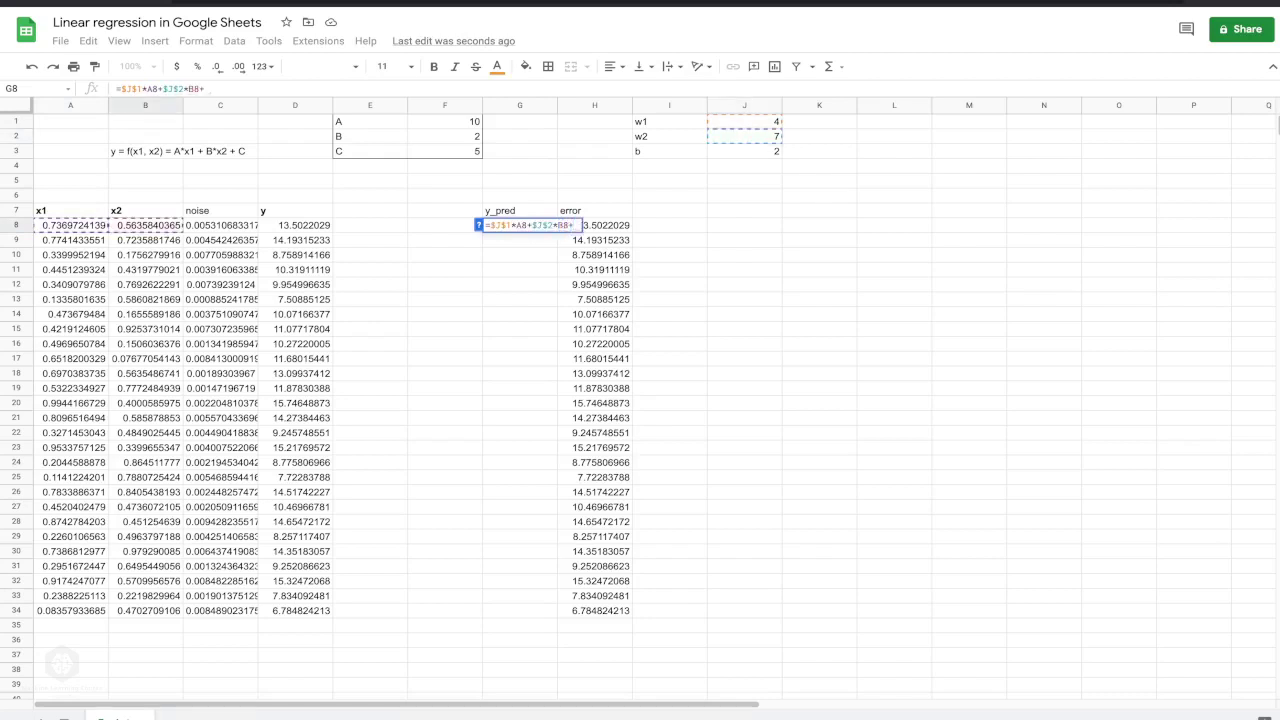
pyautogui.write('J3')
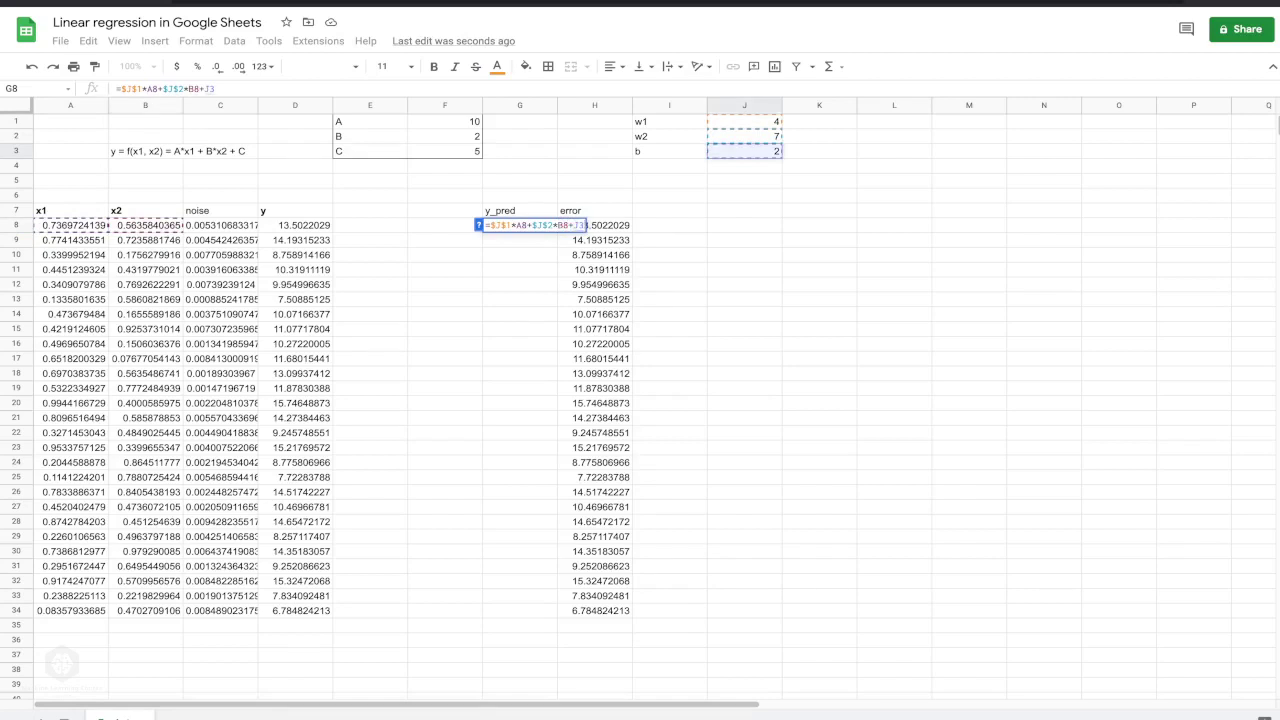
pyautogui.press('F4')
pyautogui.press('Return')
# Fill the y_pred formula from G8 down to G34
pyautogui.click(519, 225)
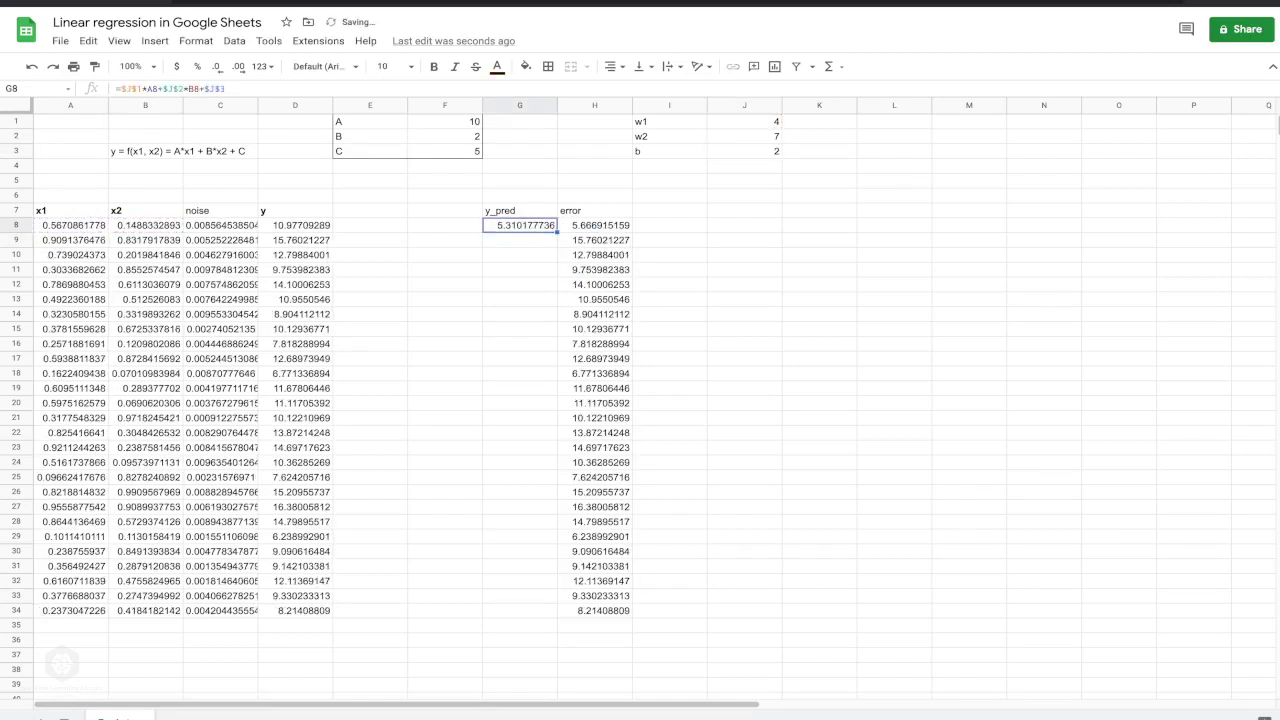
pyautogui.moveTo(557, 232); pyautogui.dragTo(557, 610)
pyautogui.click(744, 447)
# Insert a chart of the error values in H8:H34
pyautogui.moveTo(594, 225); pyautogui.dragTo(594, 610)
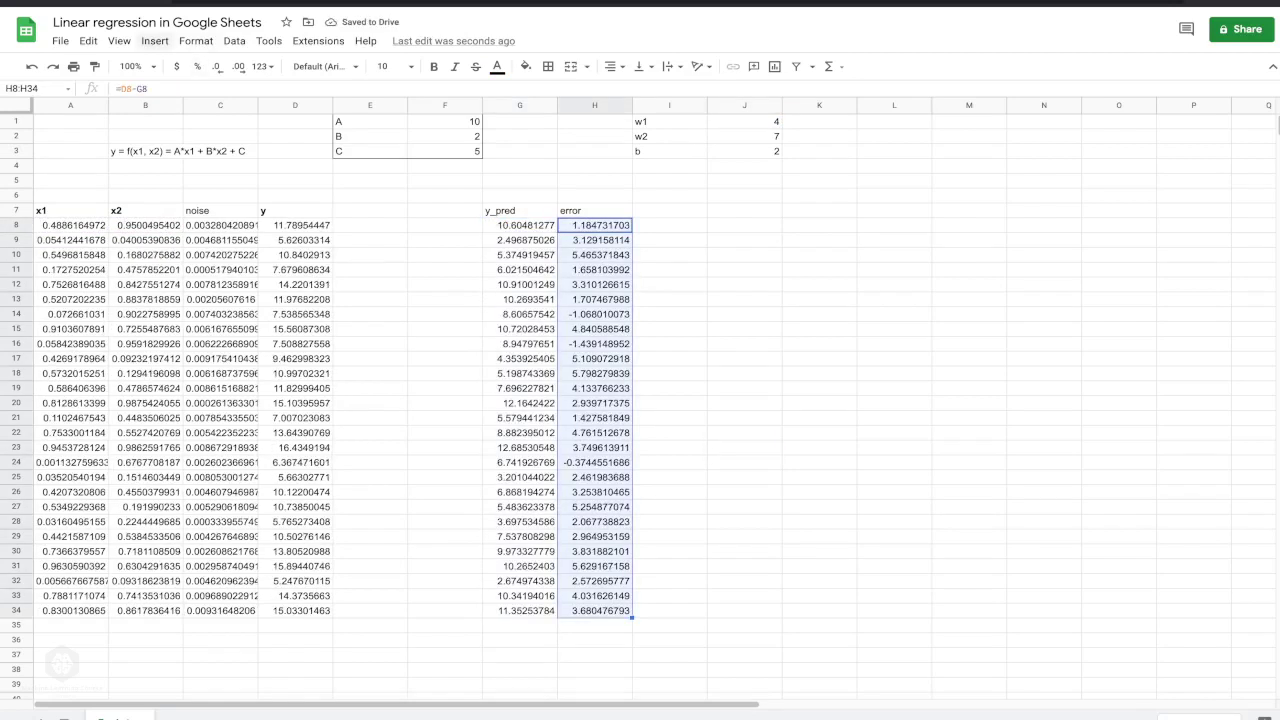
pyautogui.click(154, 41)
pyautogui.click(178, 169)
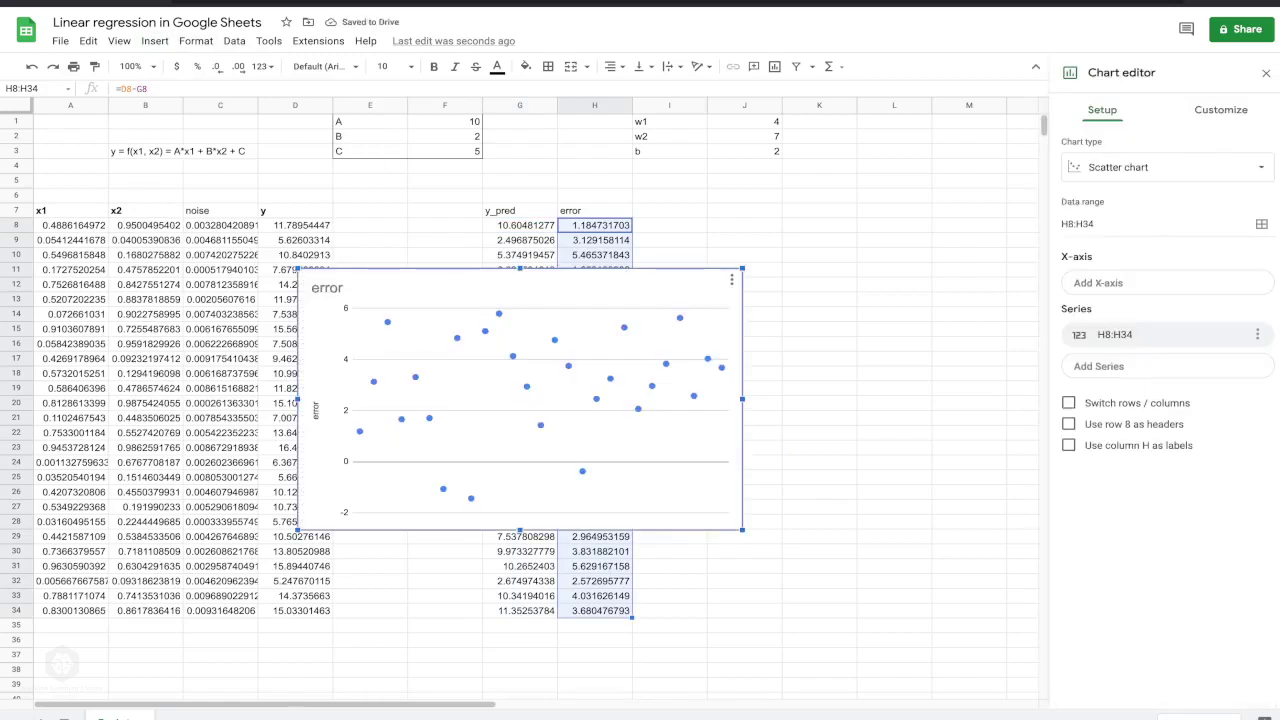
# Make the error chart wider and shorter, close its editor, and place it beside the lower data rows, starting near column I
pyautogui.moveTo(742, 399); pyautogui.dragTo(939, 399)
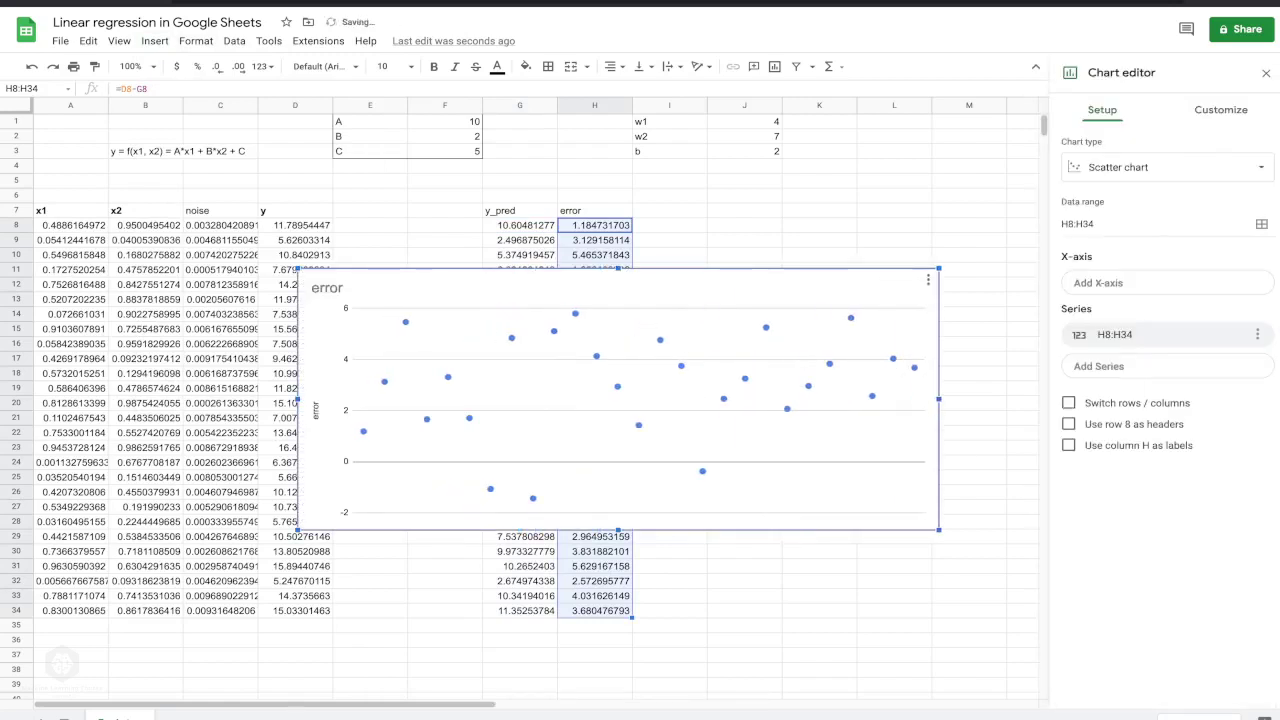
pyautogui.moveTo(618, 530); pyautogui.dragTo(618, 406)
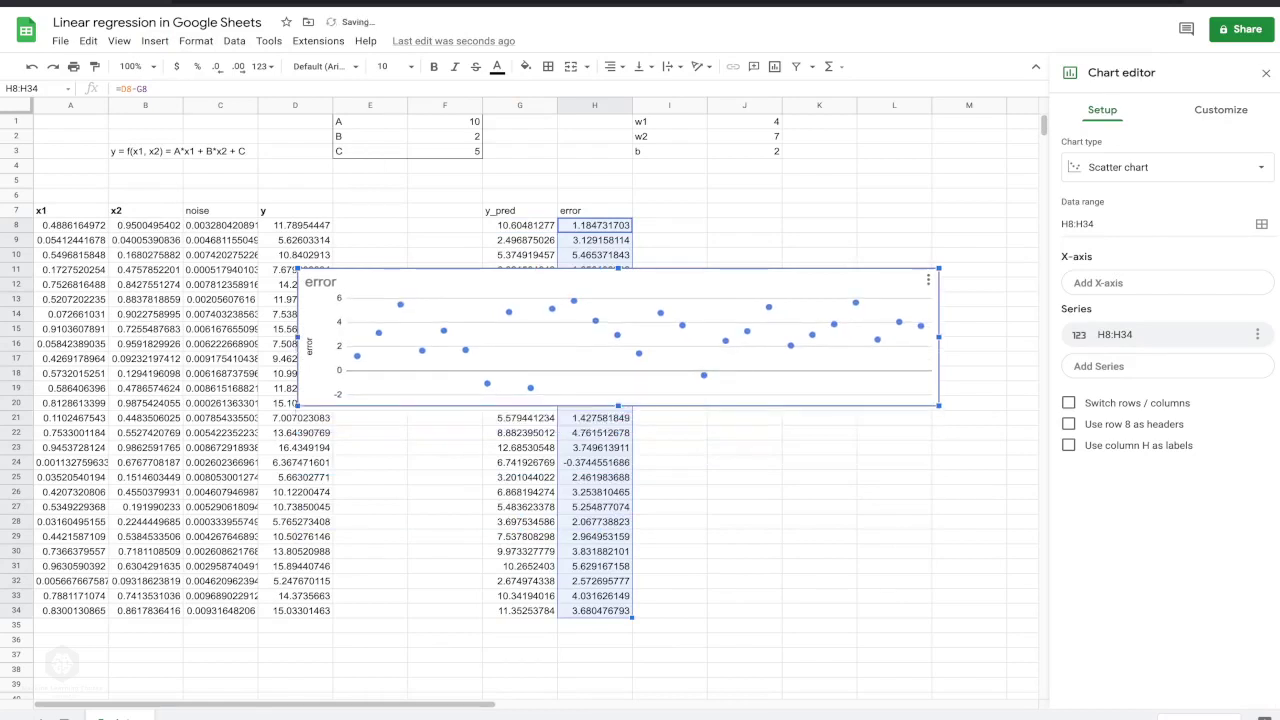
pyautogui.click(1266, 73)
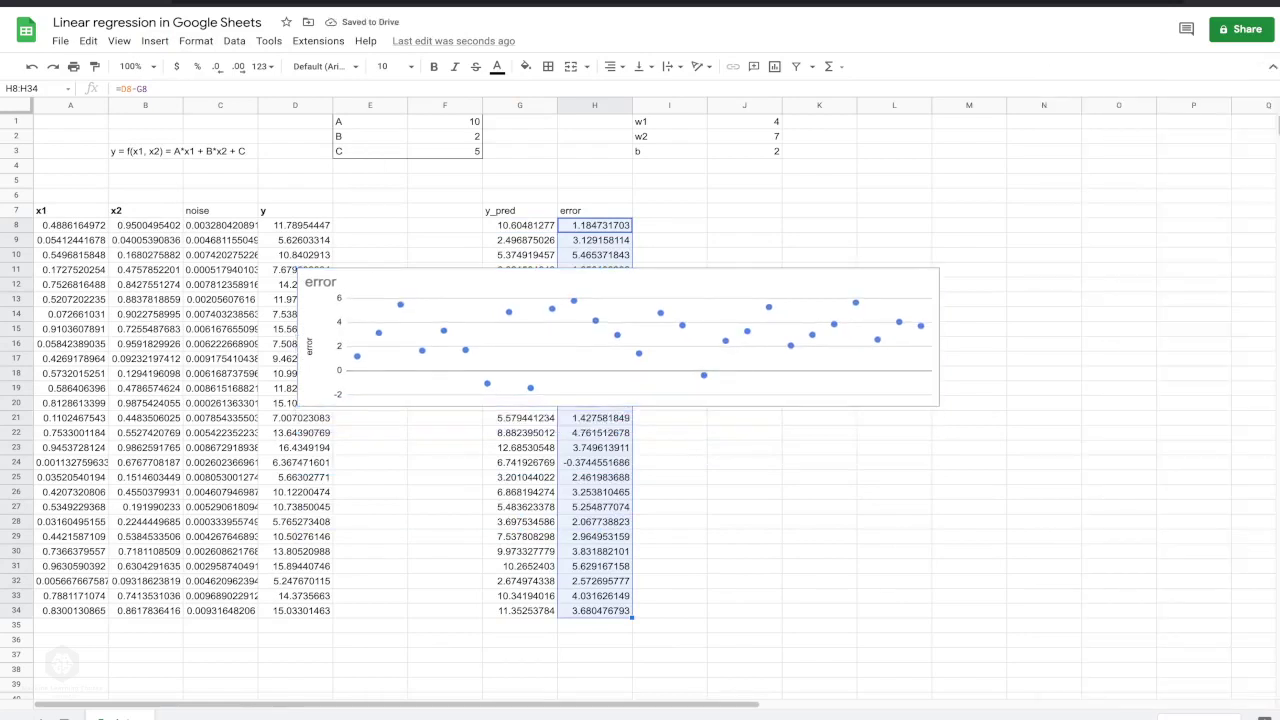
pyautogui.moveTo(618, 337); pyautogui.dragTo(948, 544)
pyautogui.moveTo(933, 498); pyautogui.dragTo(974, 505)
pyautogui.click(744, 121)
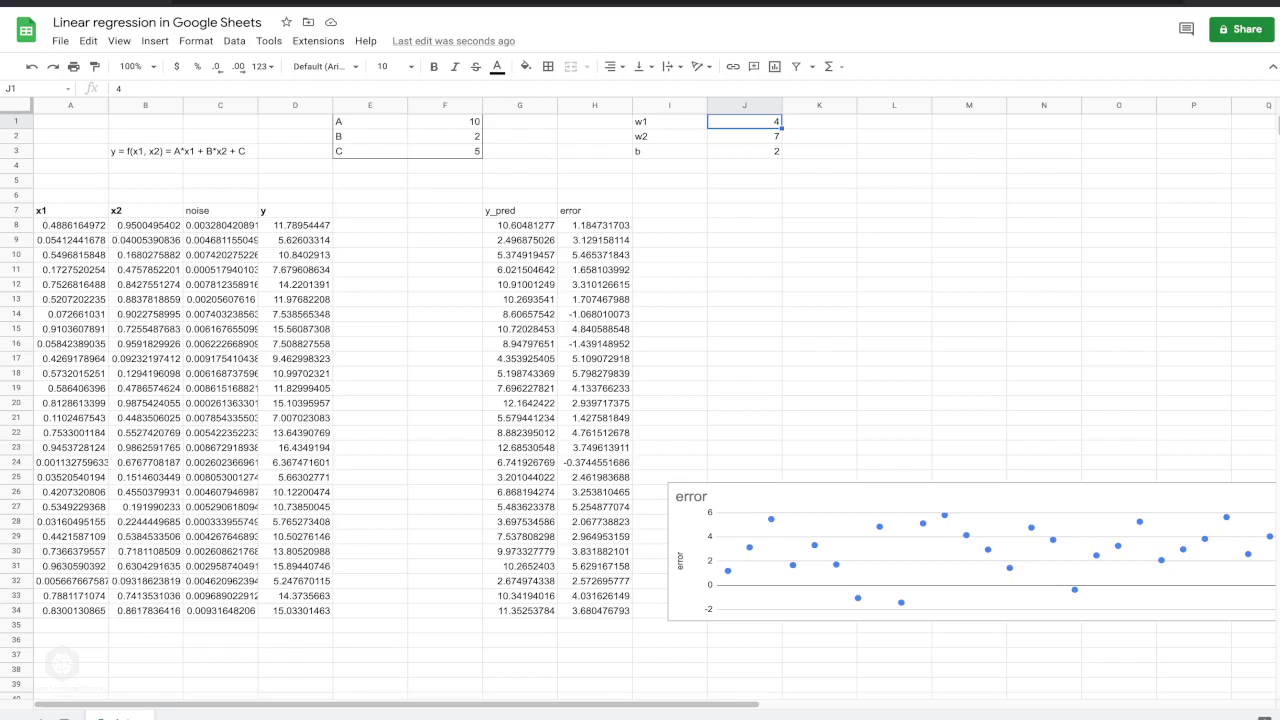
pyautogui.click(520, 151)
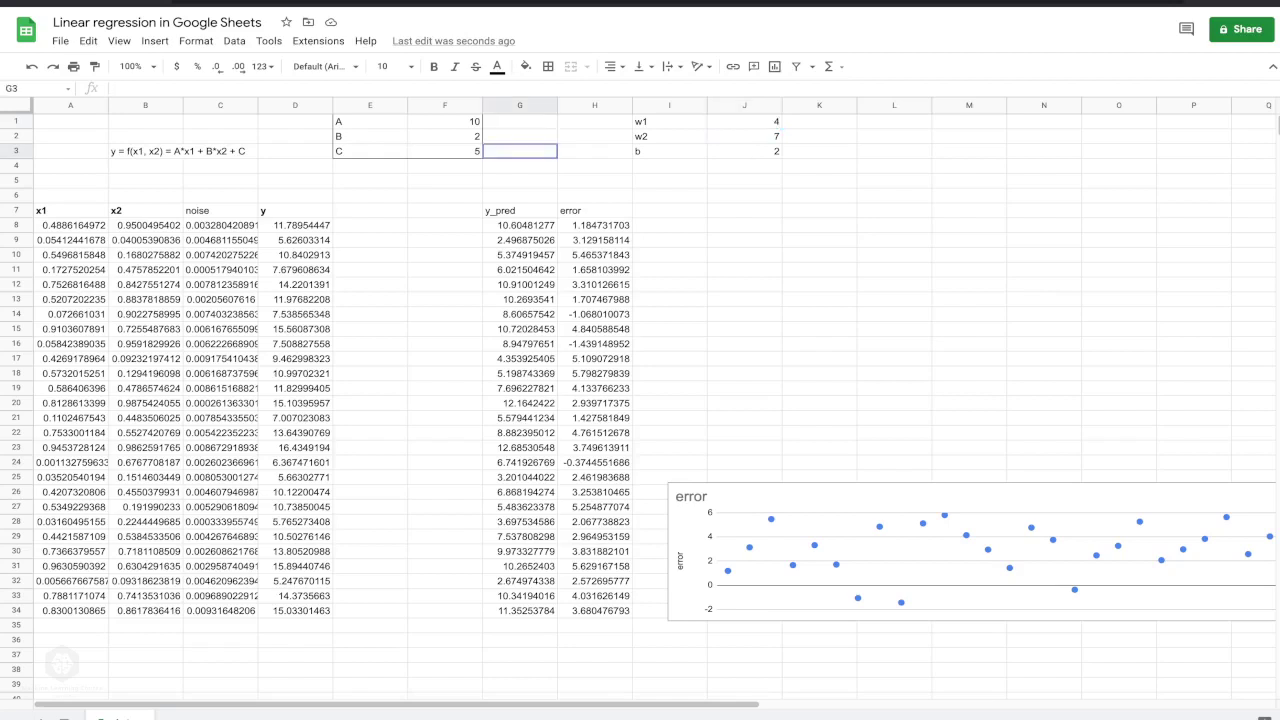
pyautogui.click(745, 121)
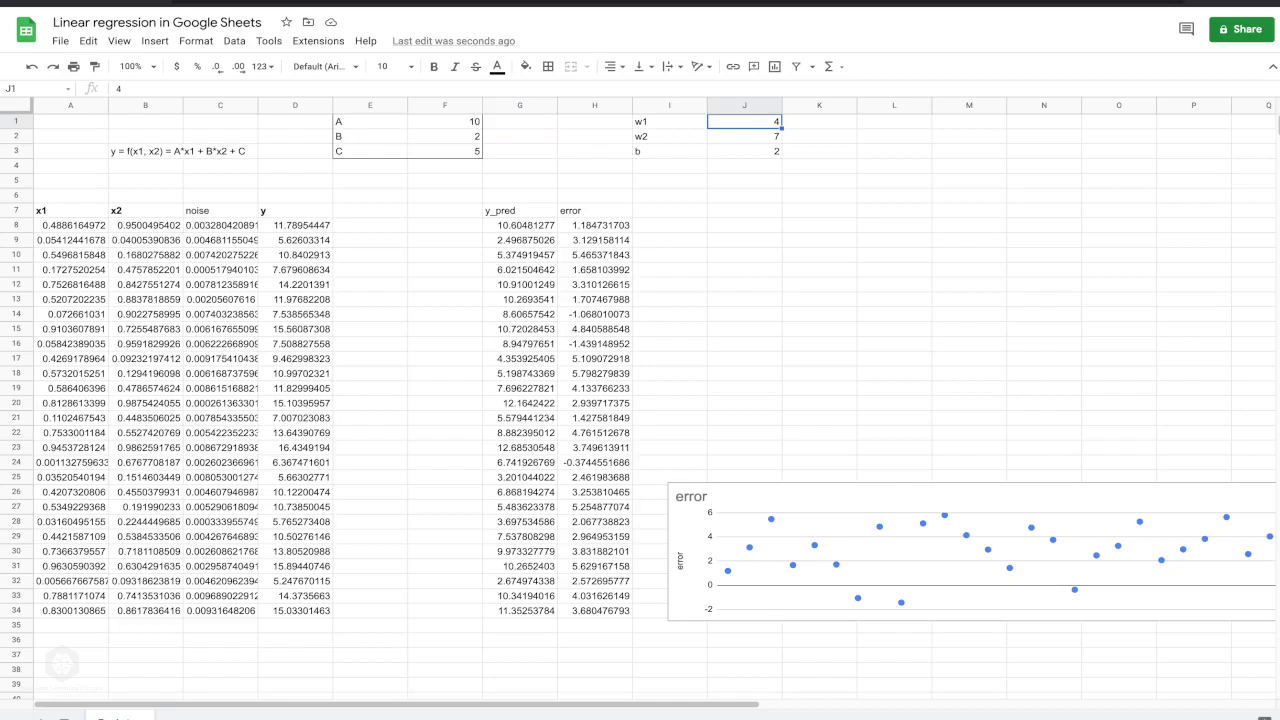
pyautogui.write('=')
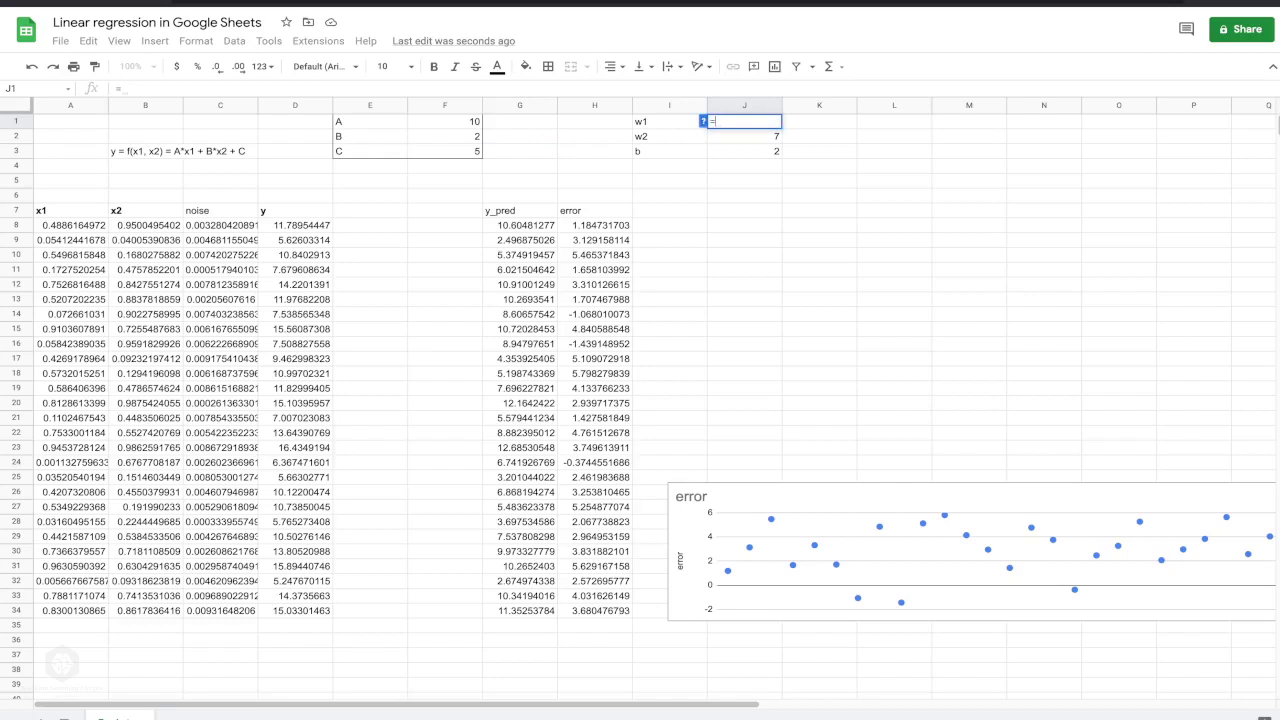
pyautogui.press('Escape')
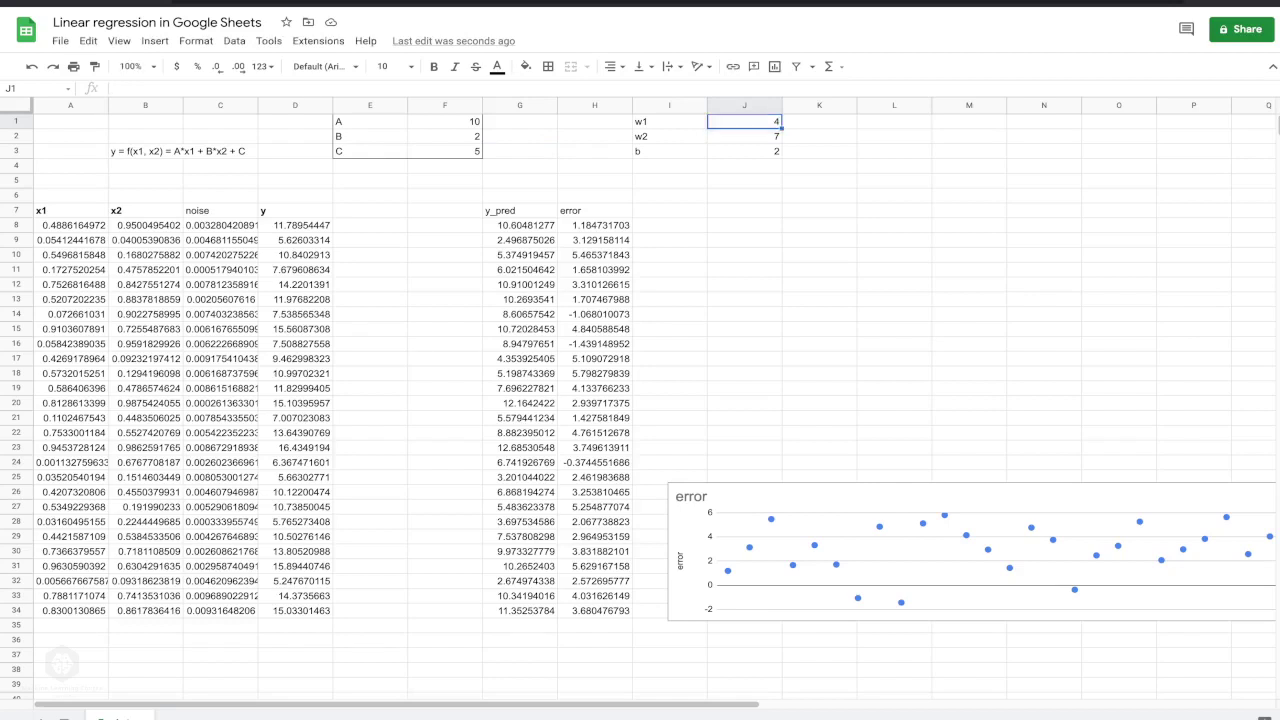
# Turn on iterative calculation for the spreadsheet with a maximum of 10000 iterations and a threshold of 0.0001, and save the settings
pyautogui.click(60, 41)
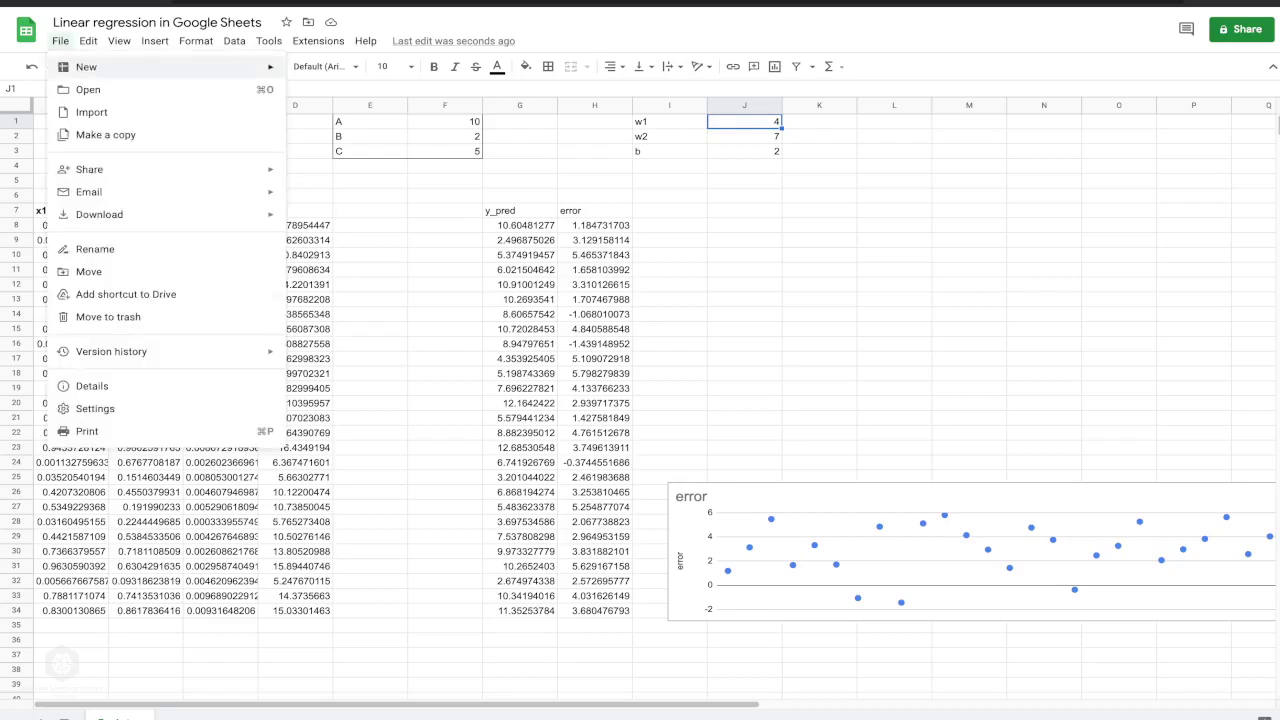
pyautogui.click(86, 409)
pyautogui.click(577, 271)
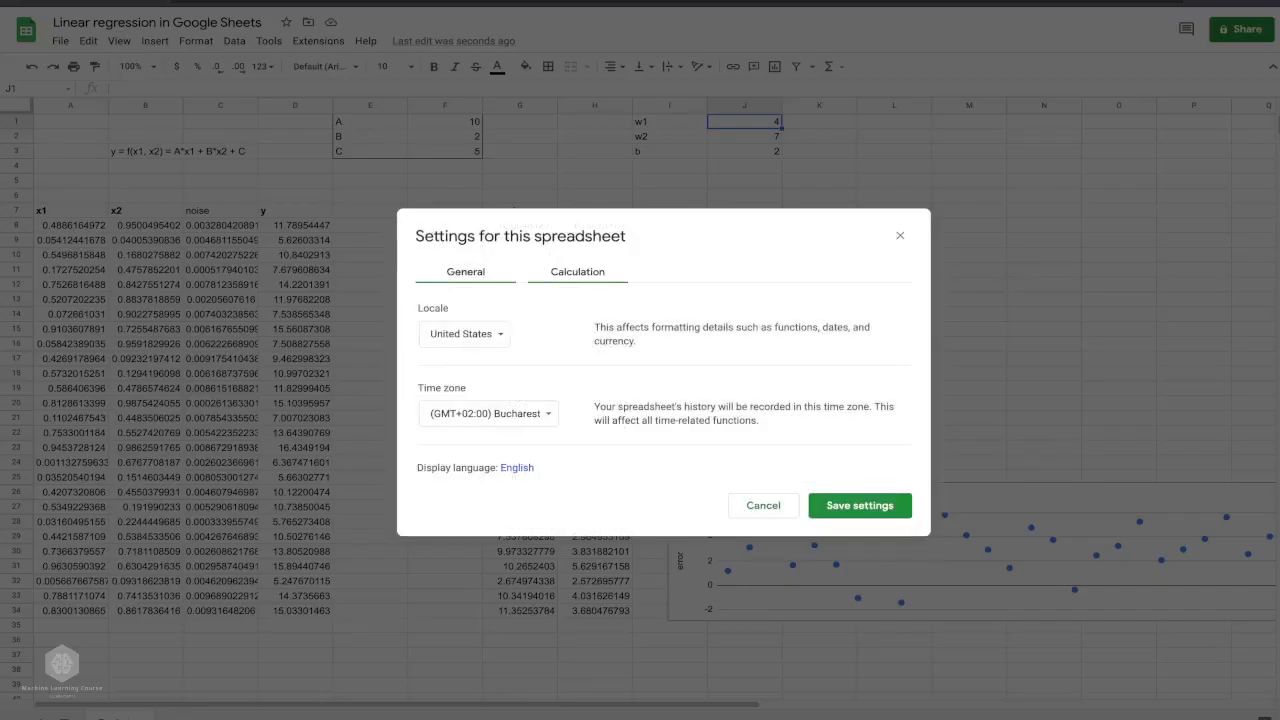
pyautogui.click(440, 413)
pyautogui.click(440, 435)
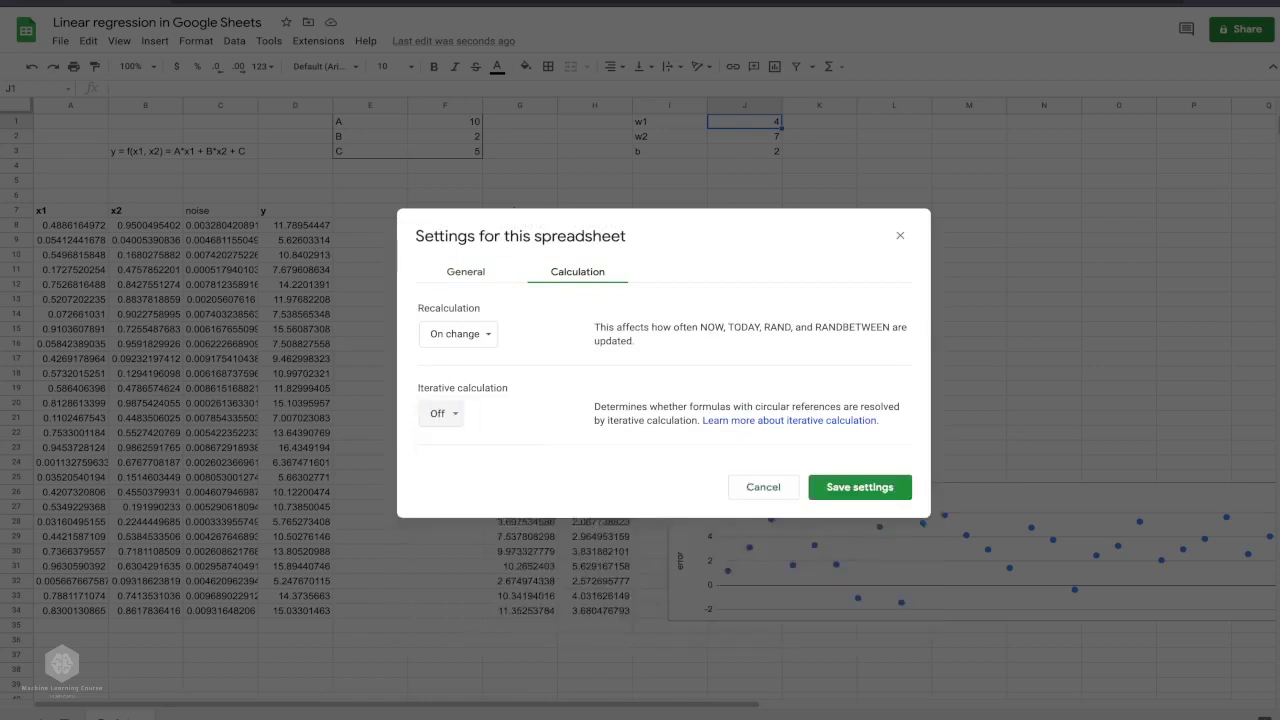
pyautogui.click(440, 413)
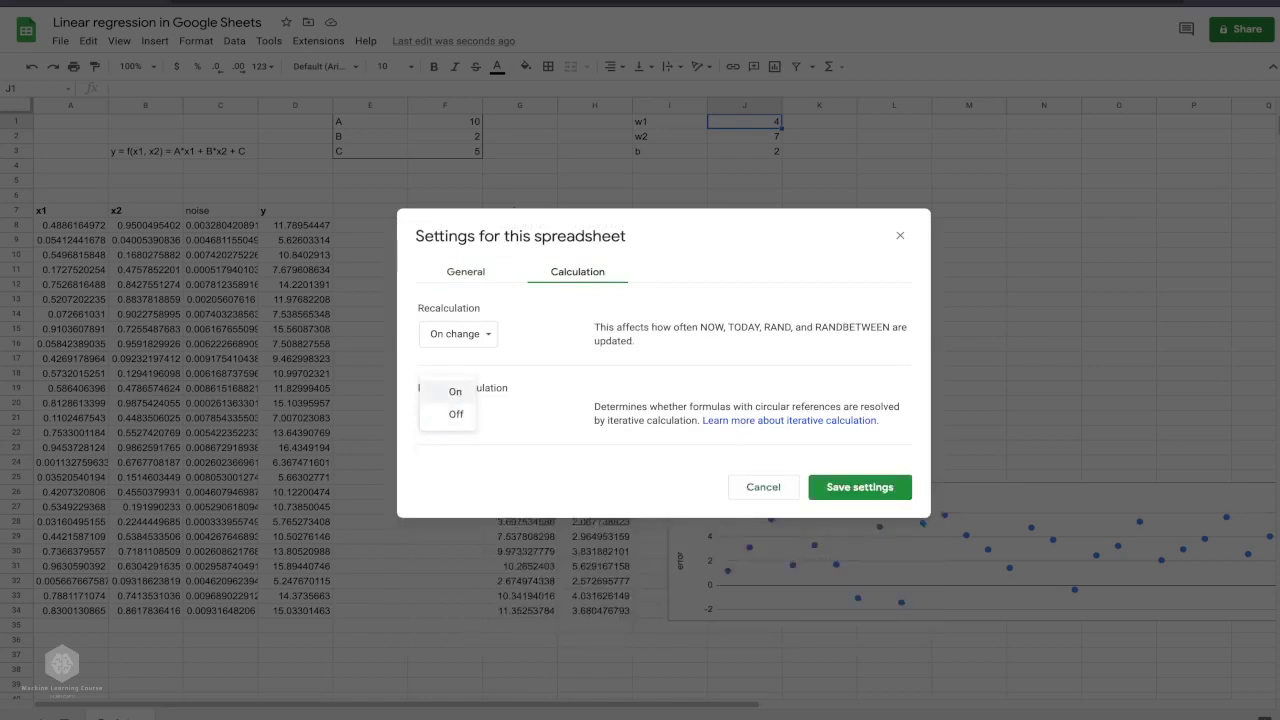
pyautogui.click(455, 391)
pyautogui.doubleClick(439, 469)
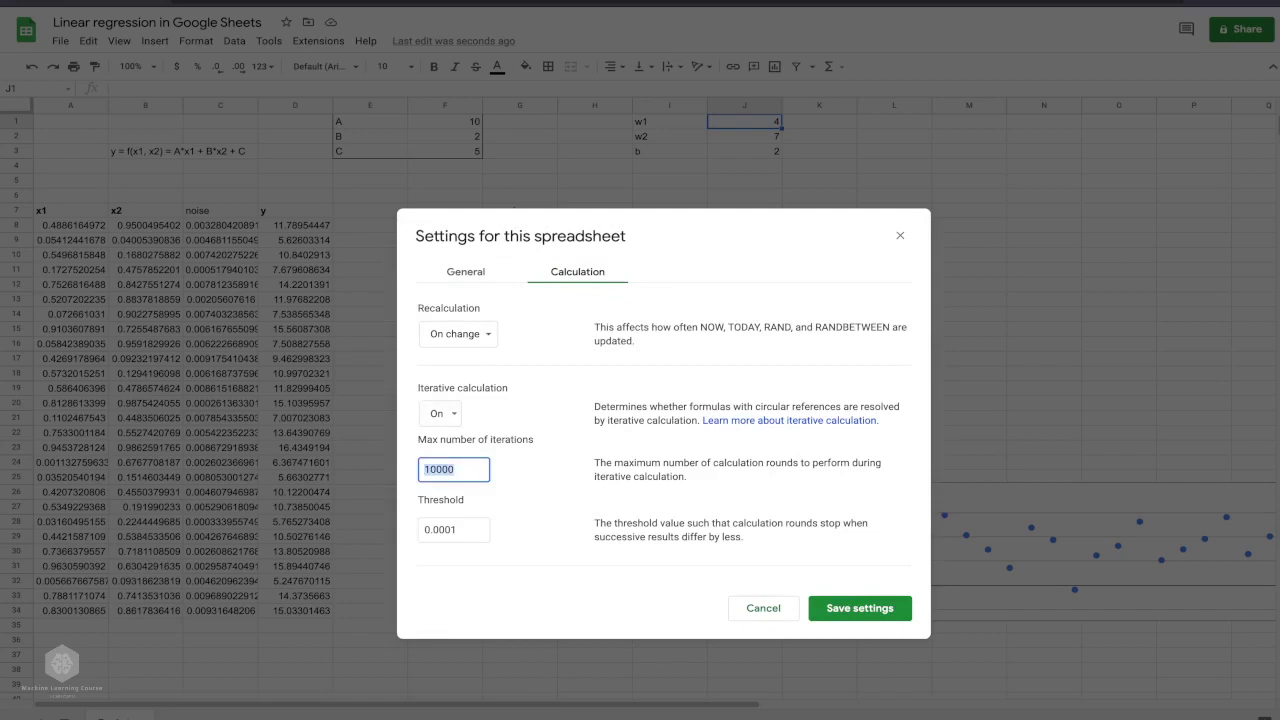
pyautogui.press('Tab')
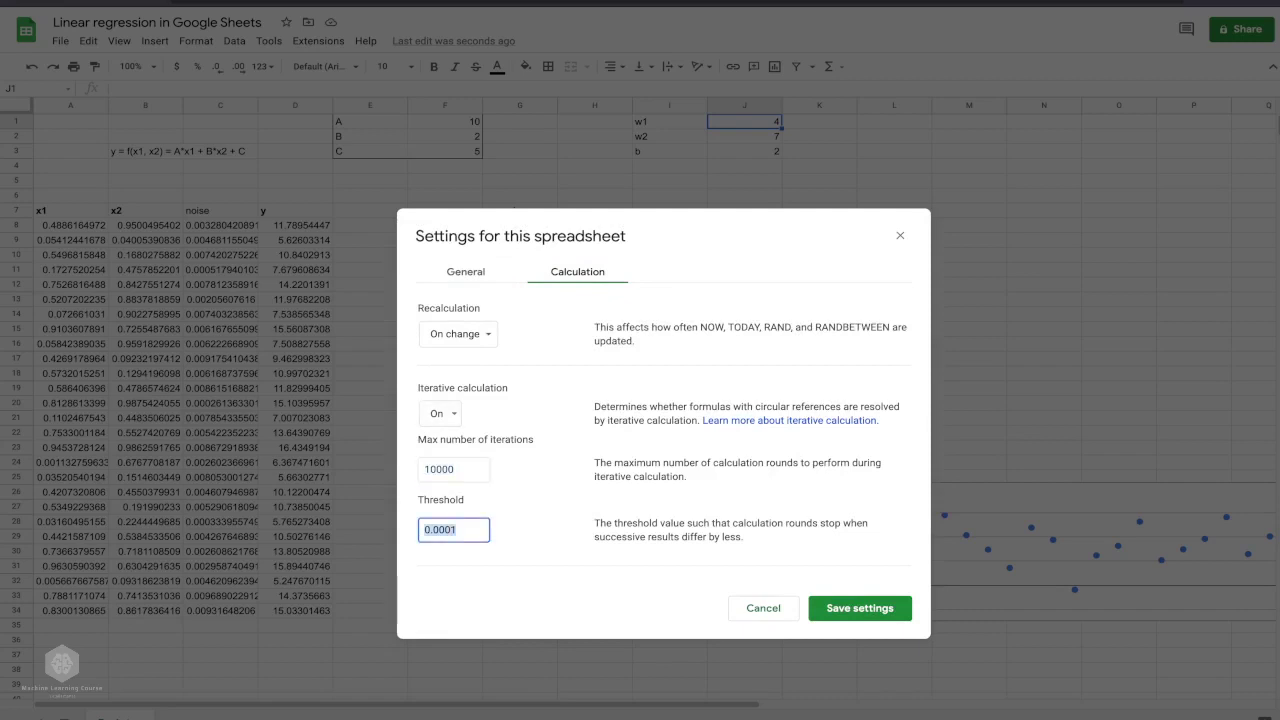
pyautogui.click(859, 608)
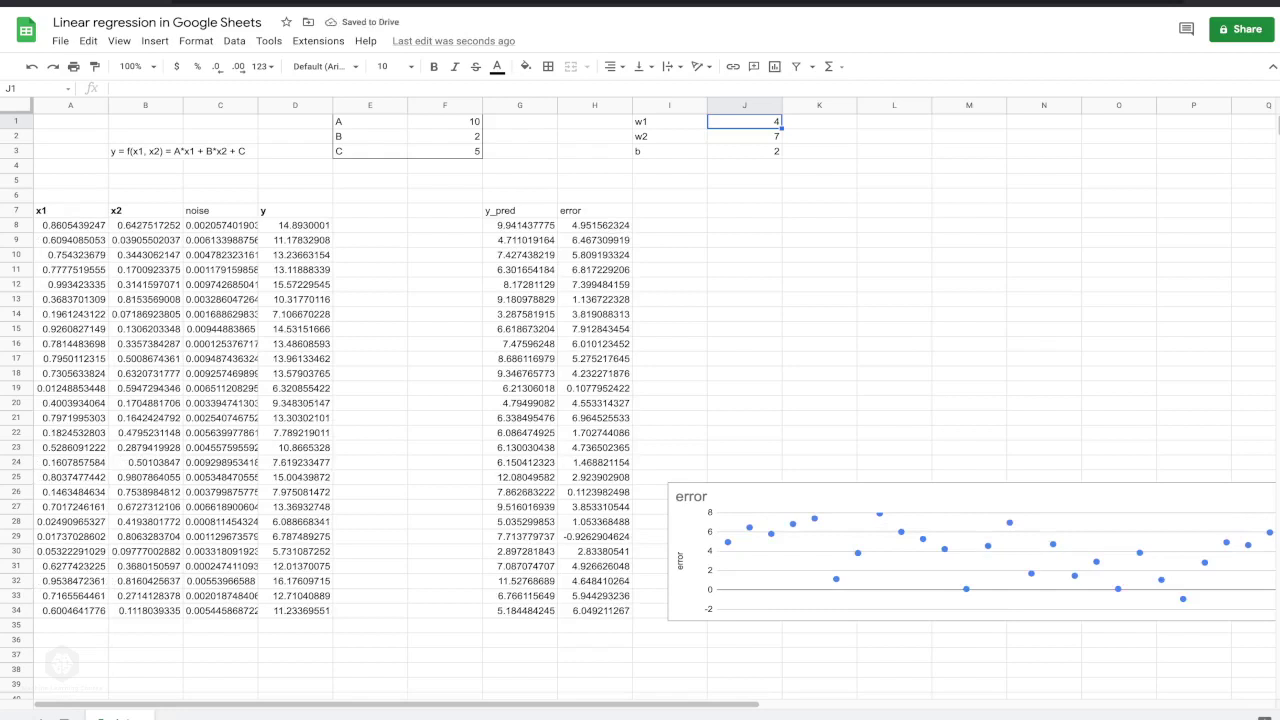
# Nudge the error chart slightly up and to the right, and reselect the w1 value cell J1
pyautogui.moveTo(900, 500)
pyautogui.mouseDown()
pyautogui.moveTo(884, 497)
pyautogui.moveTo(909, 493)
pyautogui.mouseUp()
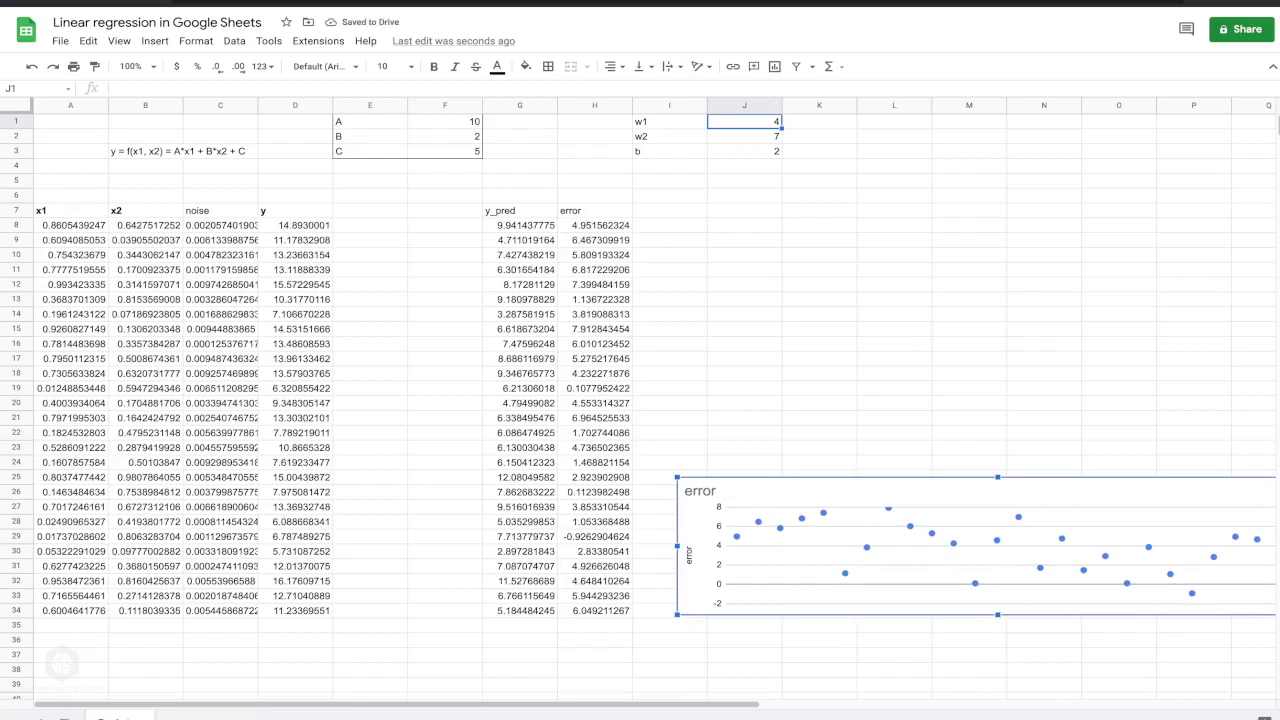
pyautogui.click(744, 121)
pyautogui.doubleClick(744, 121)
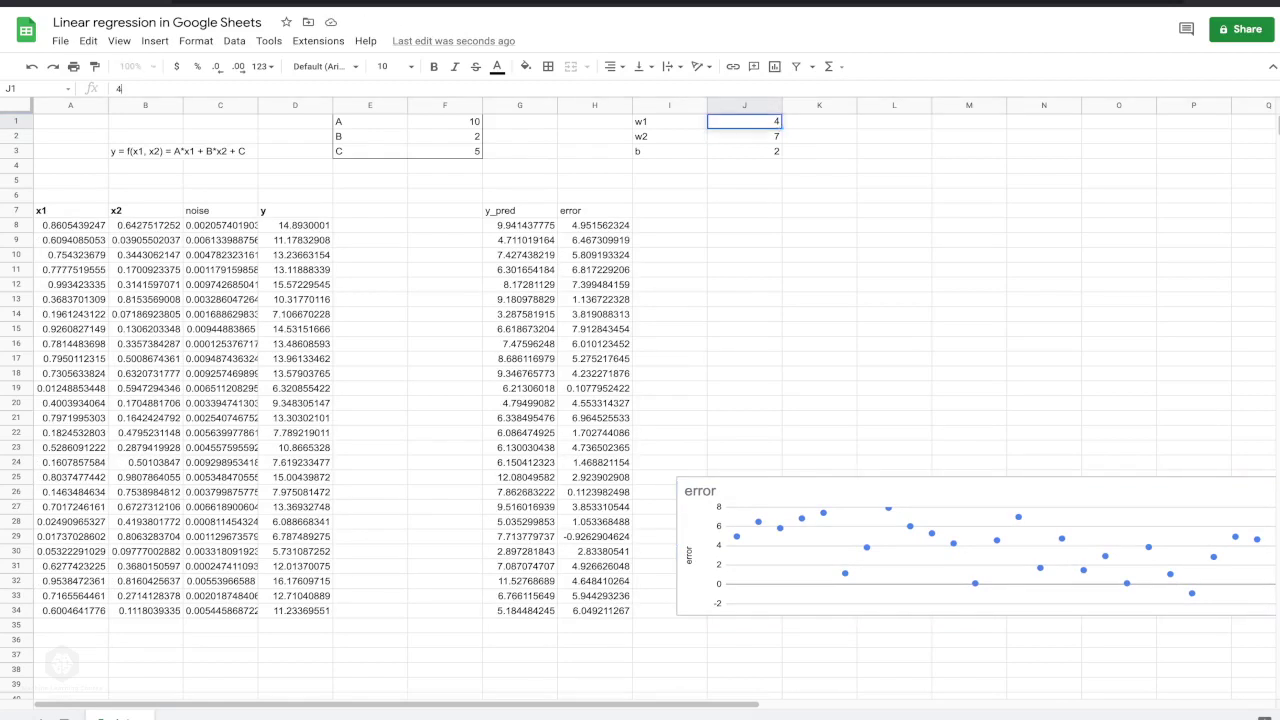
pyautogui.click(594, 626)
pyautogui.click(520, 626)
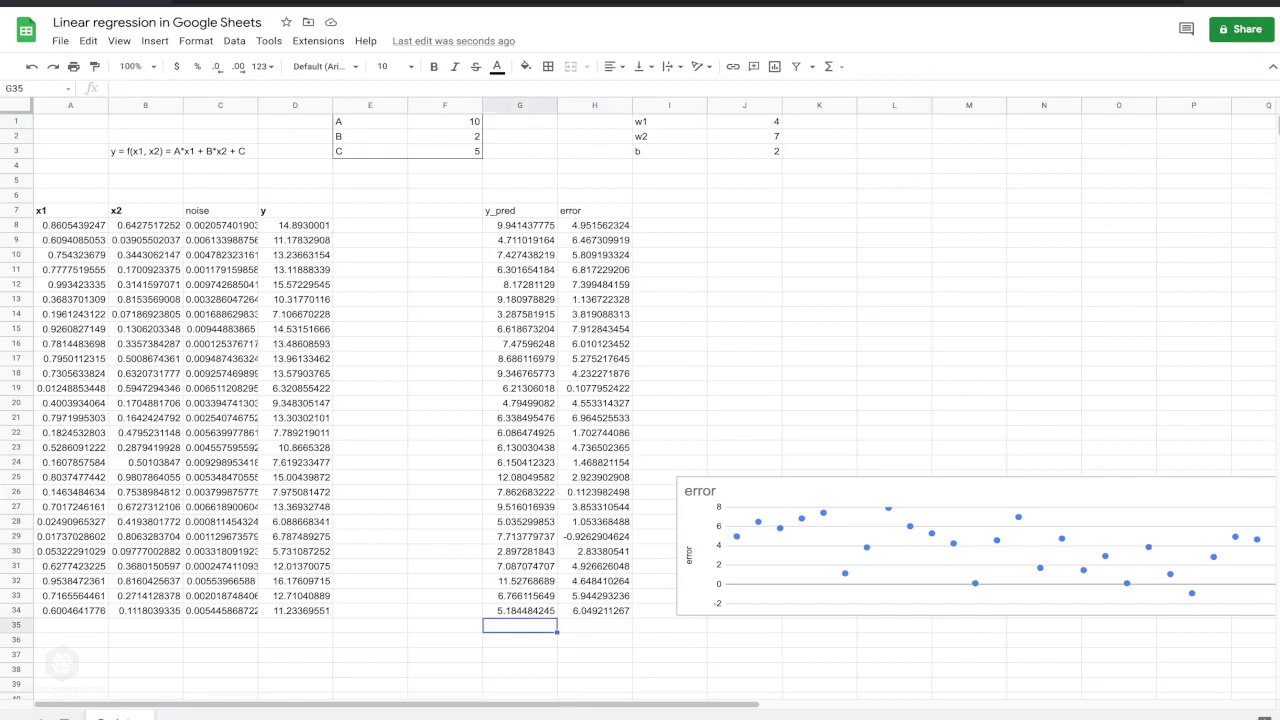
pyautogui.moveTo(594, 210); pyautogui.dragTo(594, 596)
pyautogui.click(520, 625)
pyautogui.moveTo(520, 210); pyautogui.dragTo(520, 610)
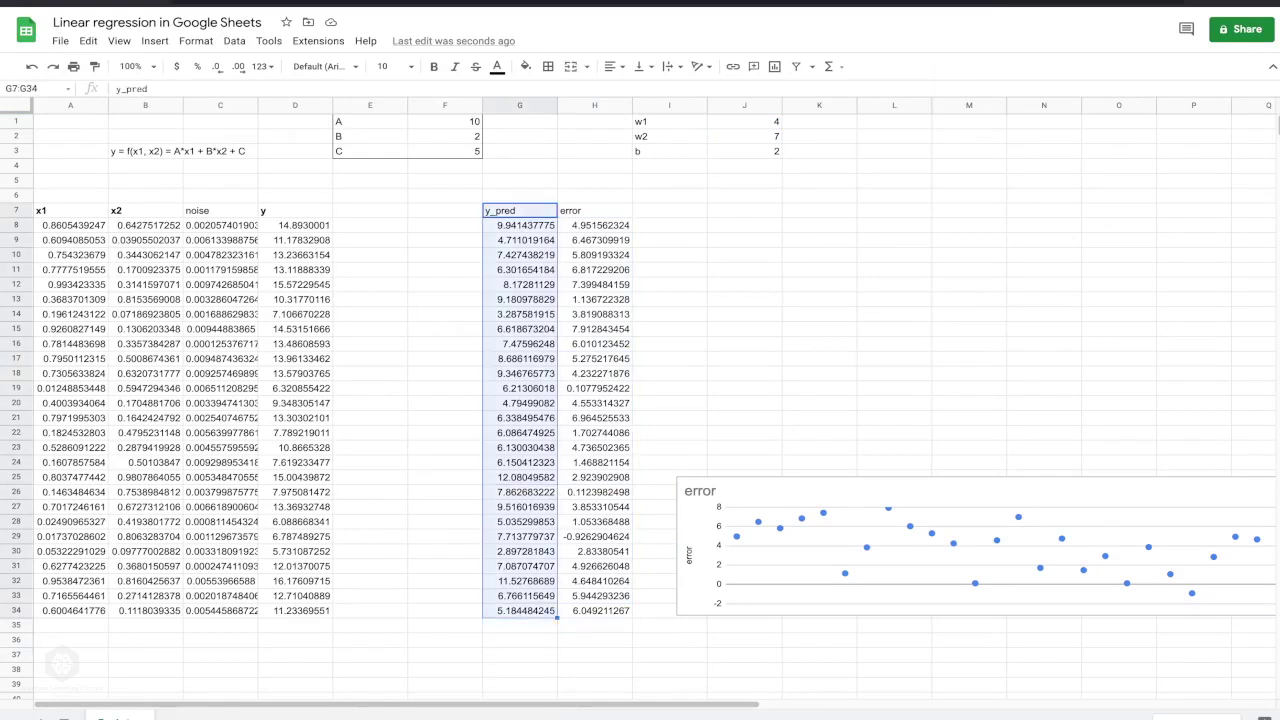
pyautogui.moveTo(295, 210); pyautogui.dragTo(295, 625)
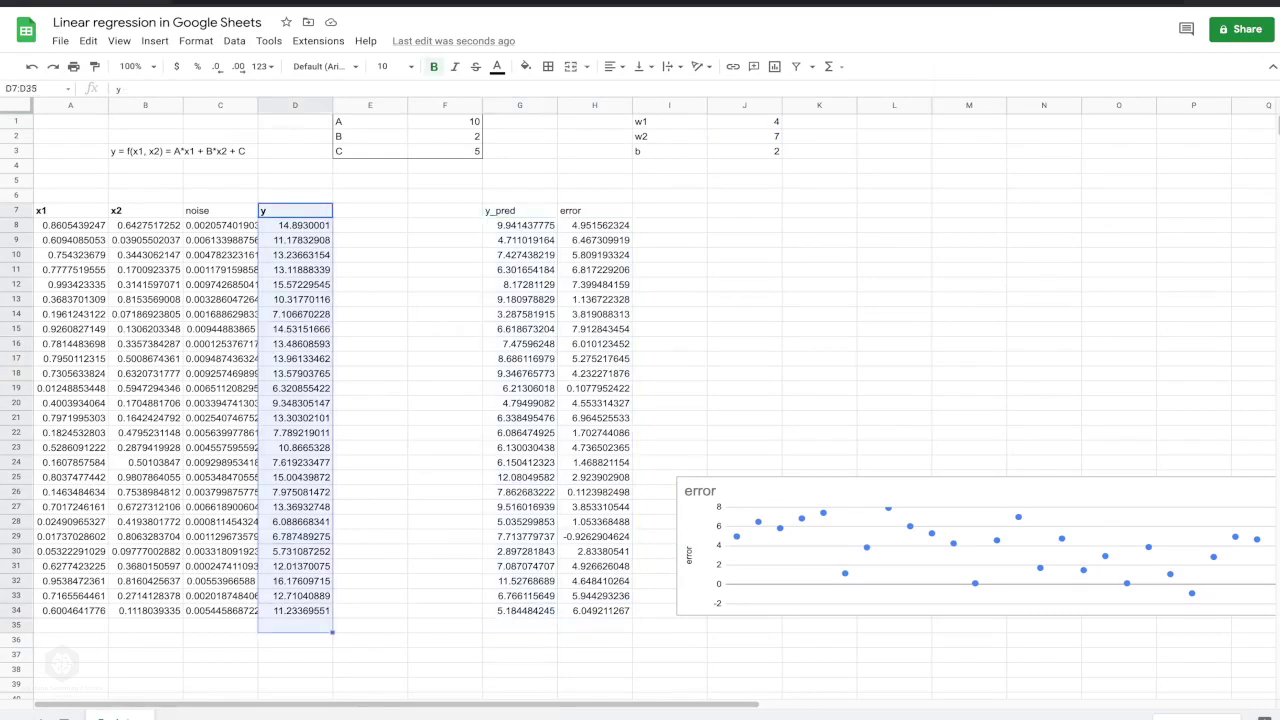
# Enter the label MSE in G35 below the y_pred column and make it bold
pyautogui.click(520, 625)
pyautogui.write('MSE')
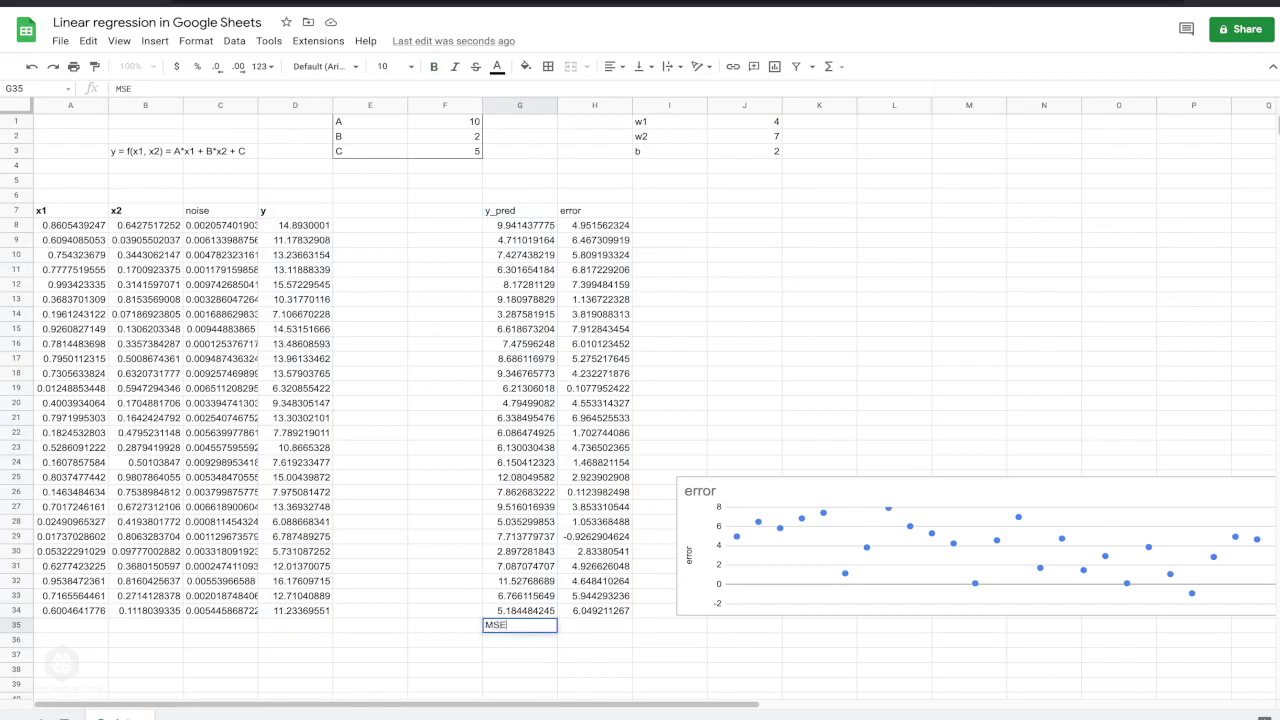
pyautogui.press('Return')
pyautogui.click(519, 625)
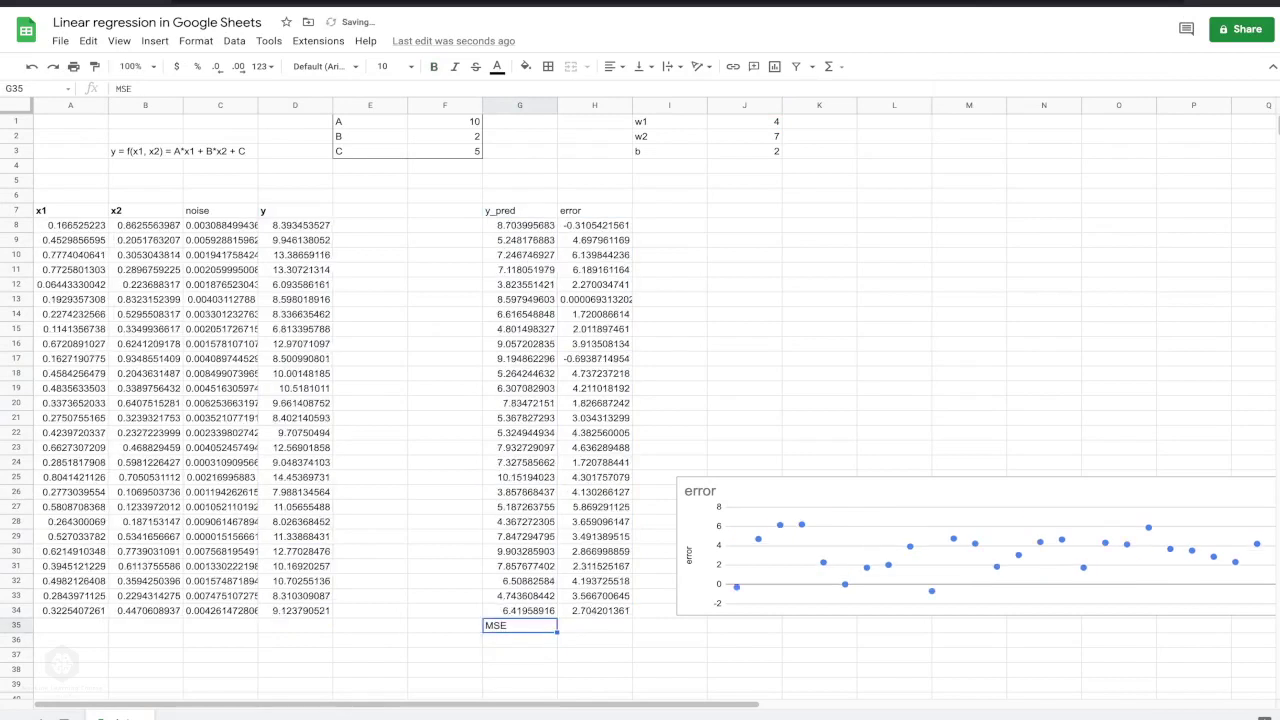
pyautogui.hotkey('ctrl', 'b')
# Enter the mean squared error formula =AVERAGE(ARRAYFORMULA(H8:H34^2)) in H35
pyautogui.click(594, 625)
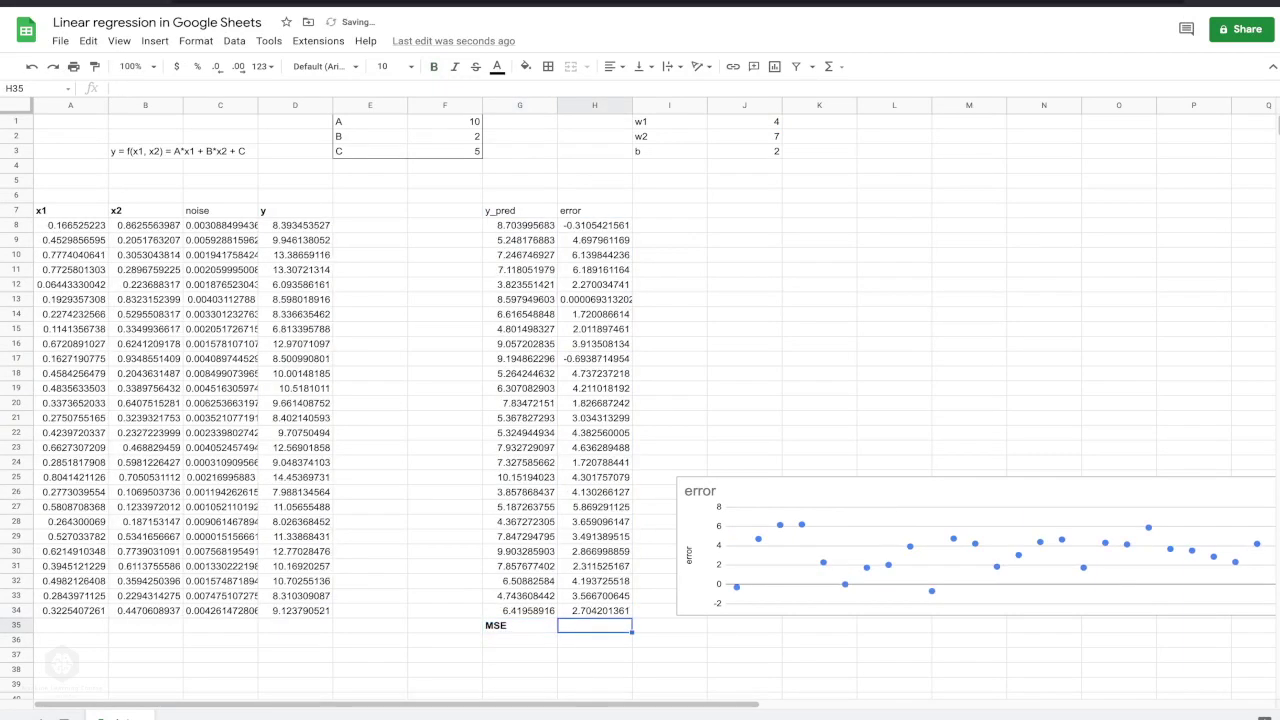
pyautogui.write('=AVE')
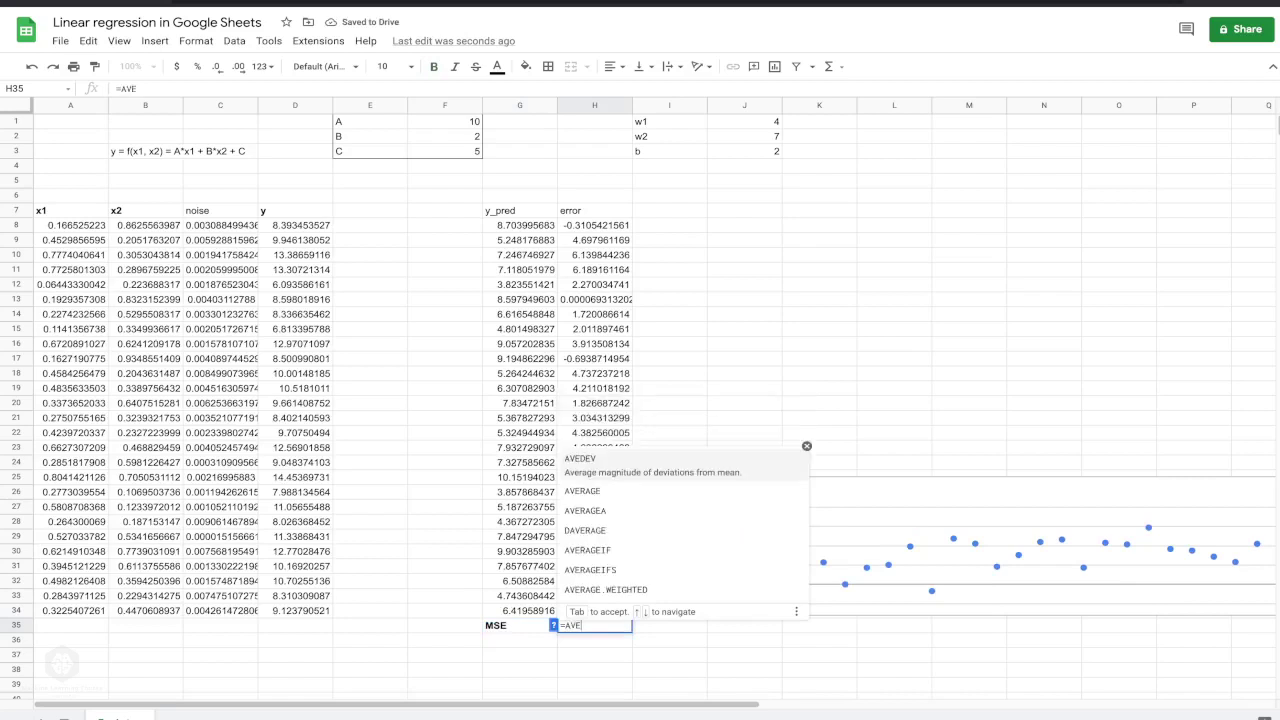
pyautogui.press('Down')
pyautogui.press('Tab')
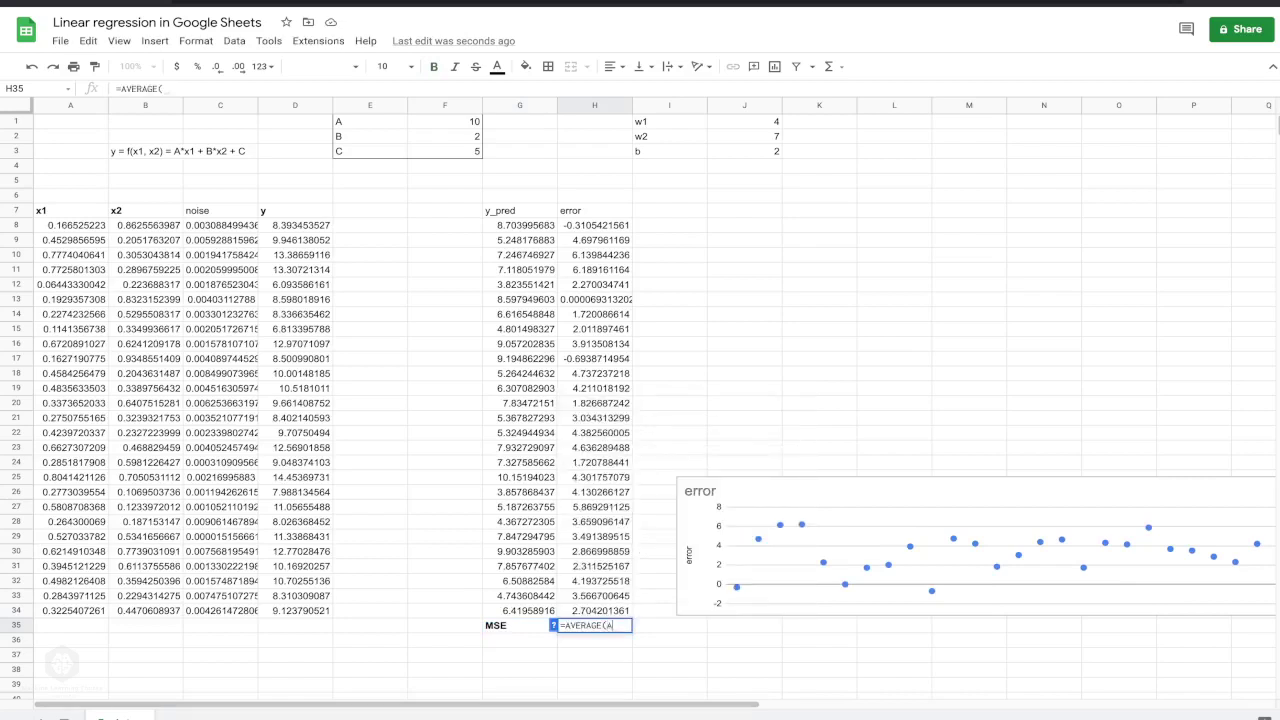
pyautogui.write('ARRA')
pyautogui.press('Tab')
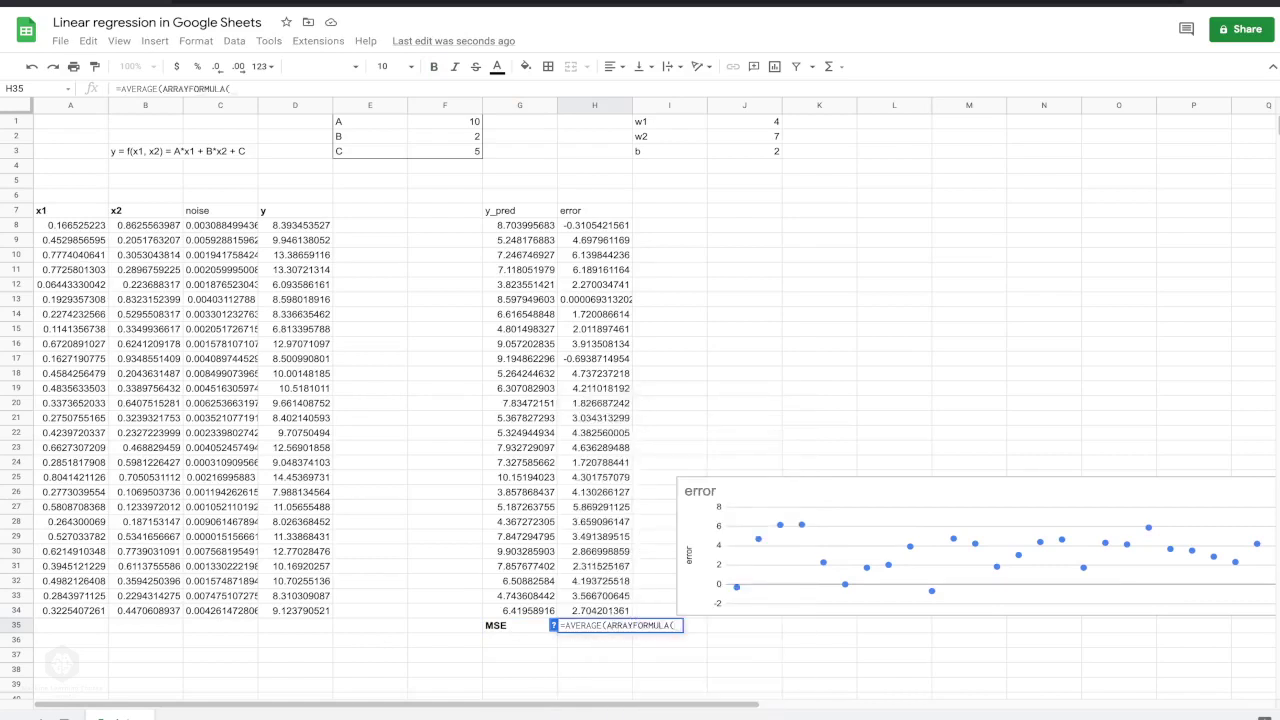
pyautogui.moveTo(594, 225); pyautogui.dragTo(594, 610)
pyautogui.write('^2))')
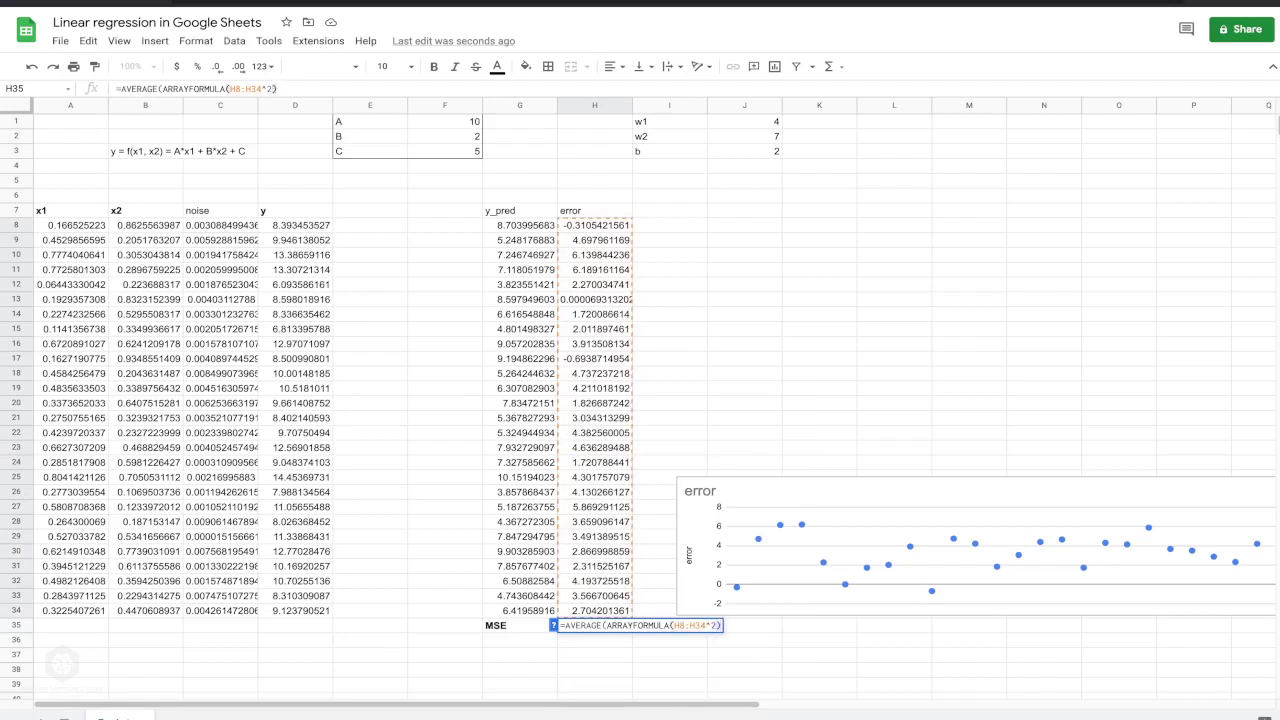
pyautogui.press('Return')
# Make the MSE value in H35 and the y_pred header in G7 bold
pyautogui.press('Up')
pyautogui.hotkey('ctrl', 'b')
pyautogui.press('Left')
pyautogui.hotkey('shift', 'Right')
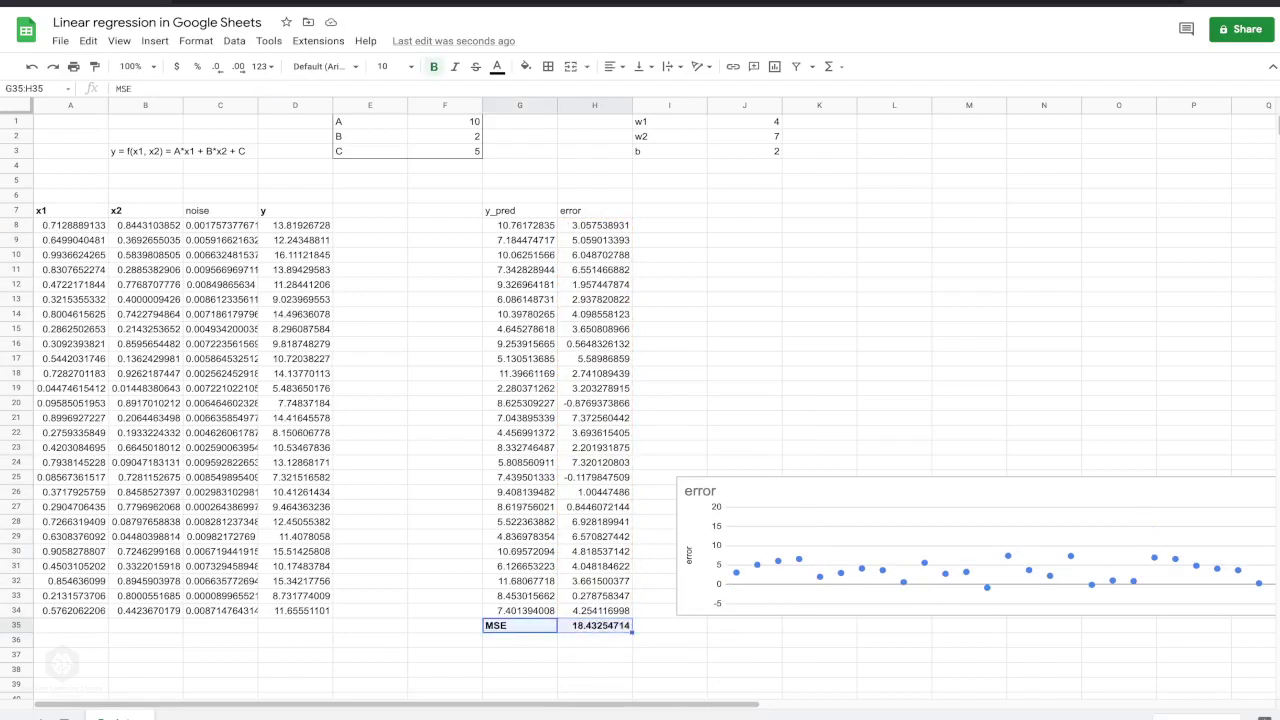
pyautogui.click(519, 210)
pyautogui.hotkey('ctrl', 'b')
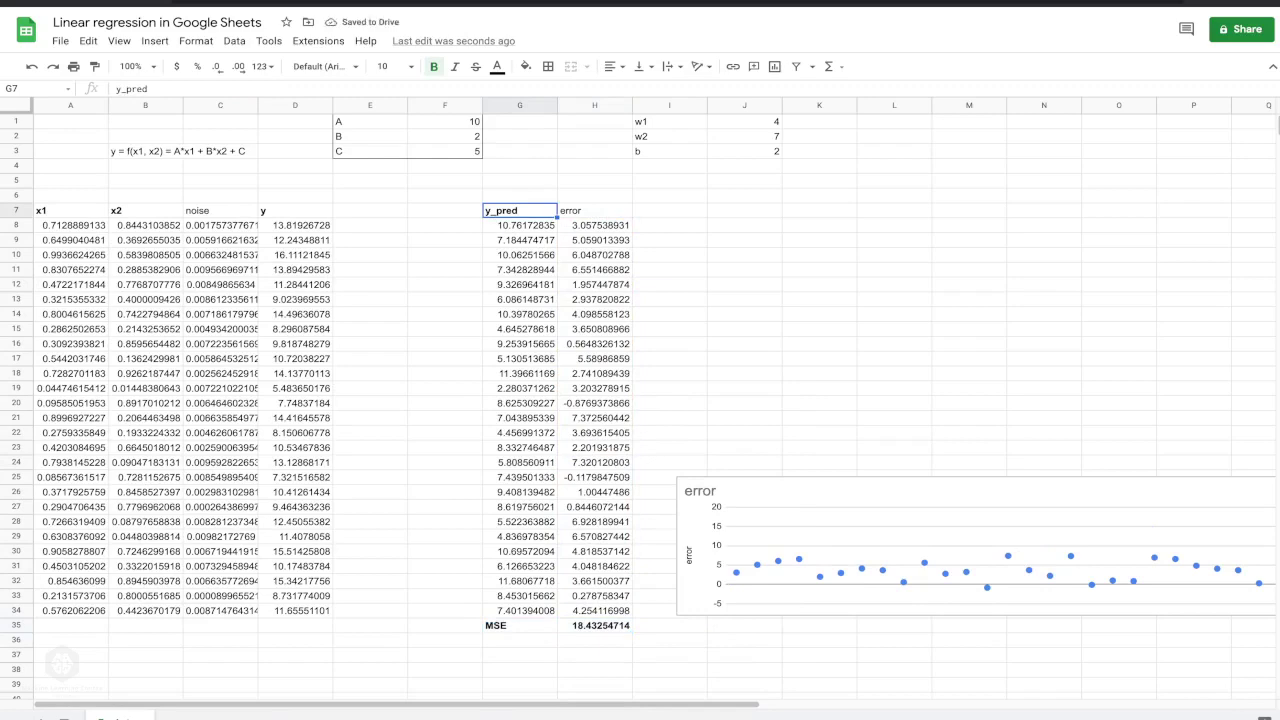
# Switch to the blank note page and handwrite the gradient descent update rule, w_i equals w_i minus α times the derivative fraction
pyautogui.hotkey('ctrl', 'Left')
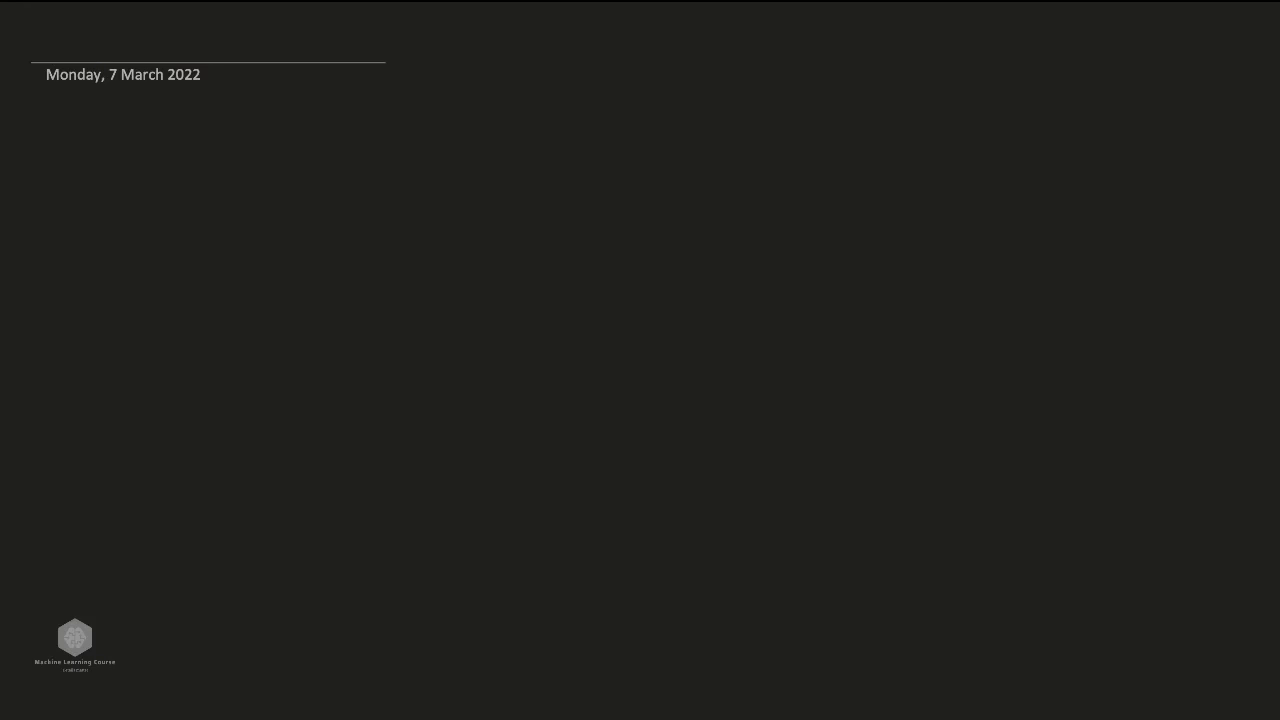
pyautogui.moveTo(103, 150)
pyautogui.mouseDown()
pyautogui.moveTo(110, 166)
pyautogui.moveTo(120, 150)
pyautogui.mouseUp()
pyautogui.moveTo(126, 170); pyautogui.dragTo(154, 157)
pyautogui.moveTo(146, 162)
pyautogui.mouseDown()
pyautogui.moveTo(322, 158)
pyautogui.moveTo(284, 196)
pyautogui.mouseUp()
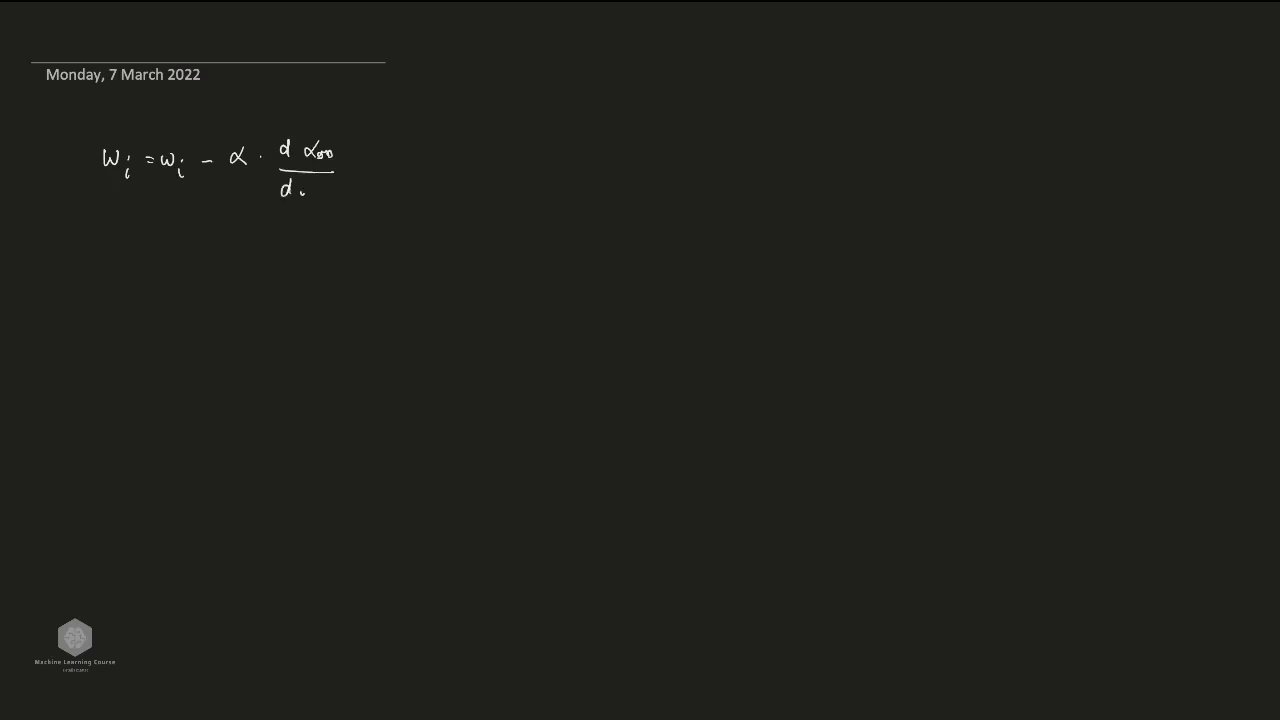
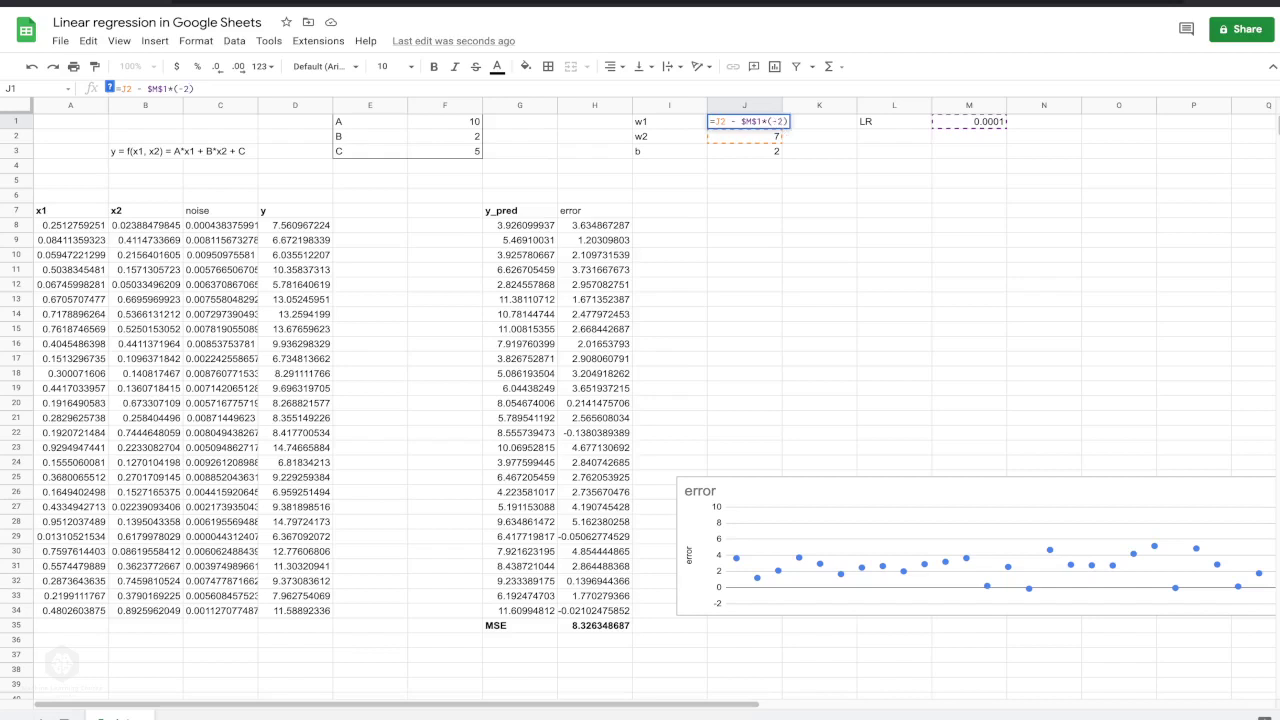
# Complete the w1 update formula in J1 as =J2 - $M$1*(-2/COUNT(D8:D34)*SUMPRODUCT(H8:H34,A8:A34))
pyautogui.write('/')
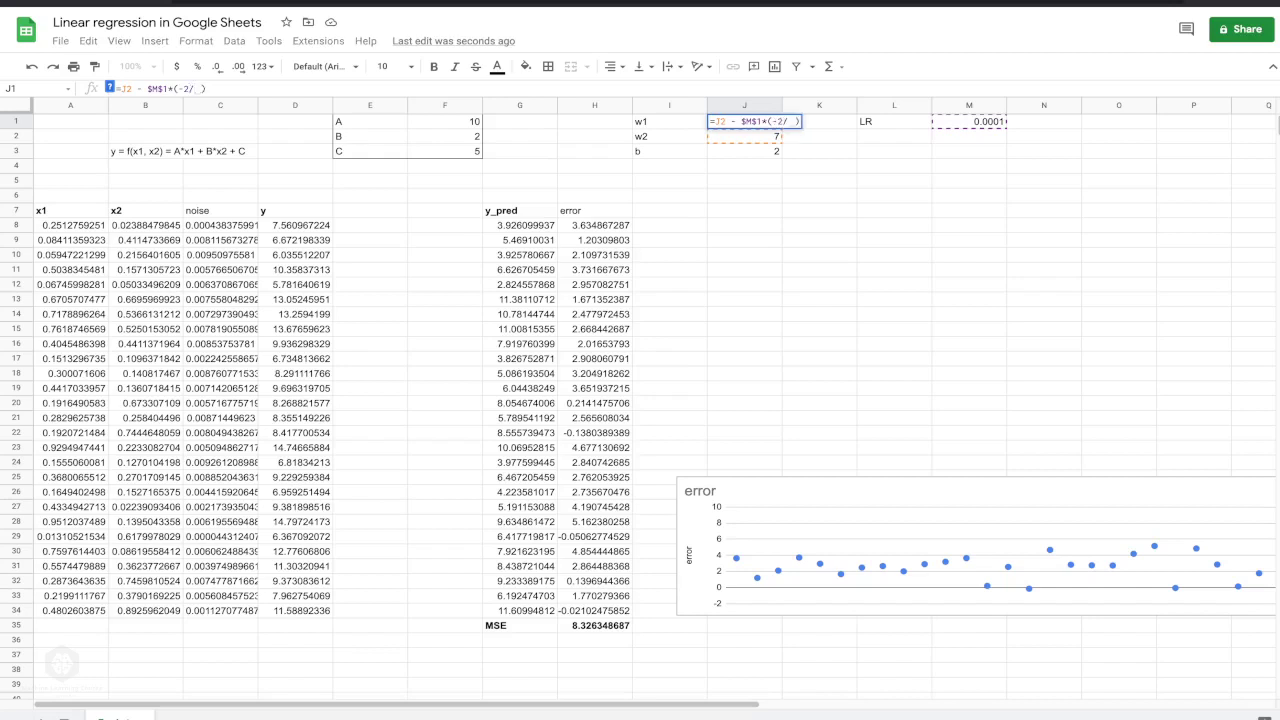
pyautogui.write('COUNT(')
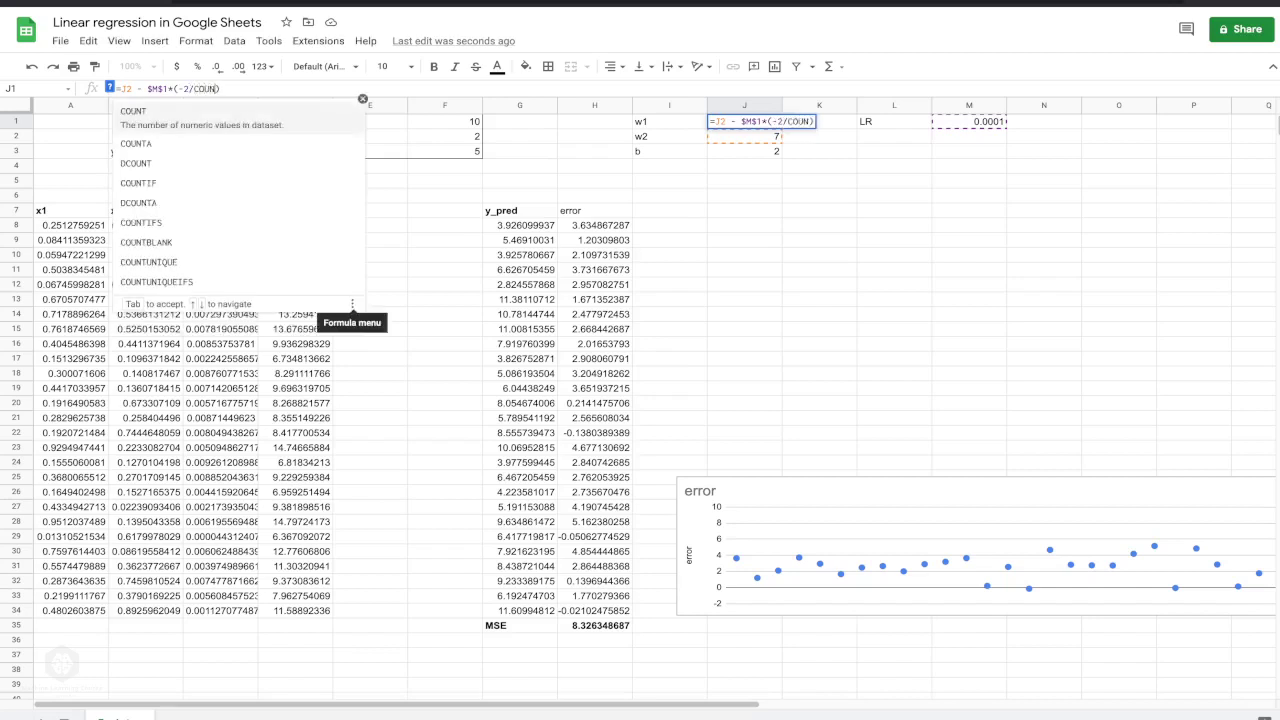
pyautogui.write(')')
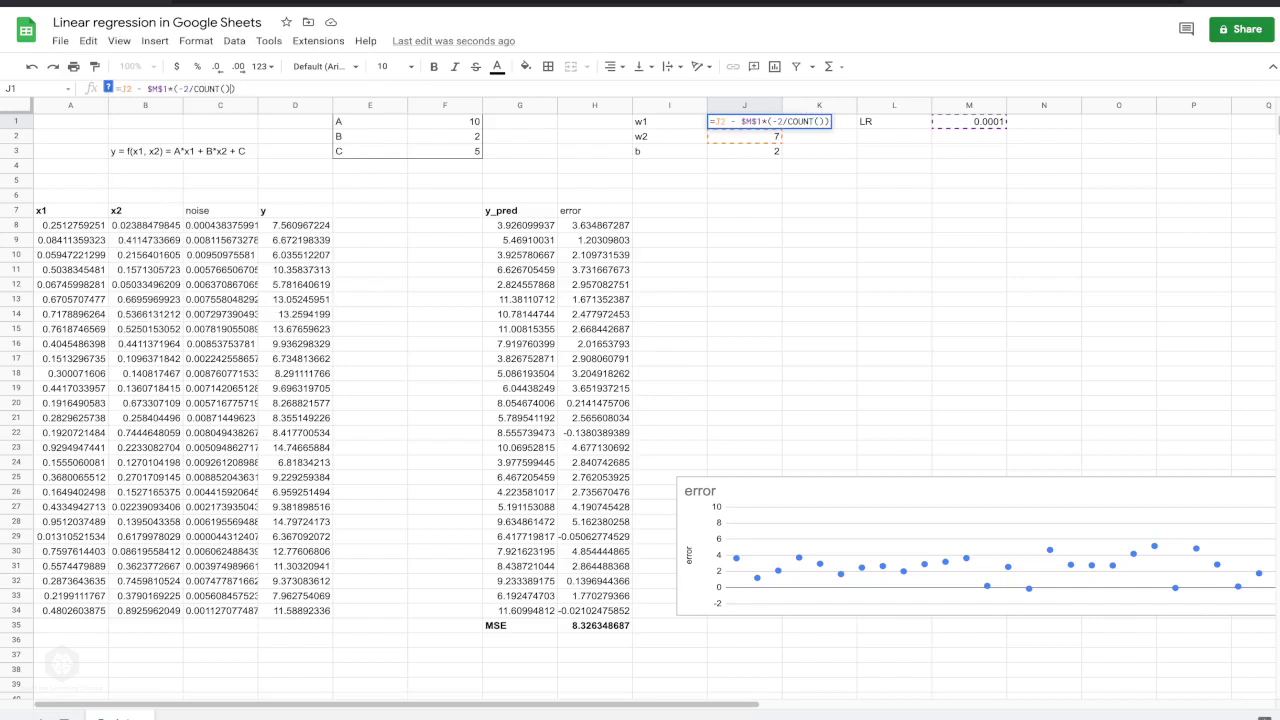
pyautogui.moveTo(295, 225); pyautogui.dragTo(295, 610)
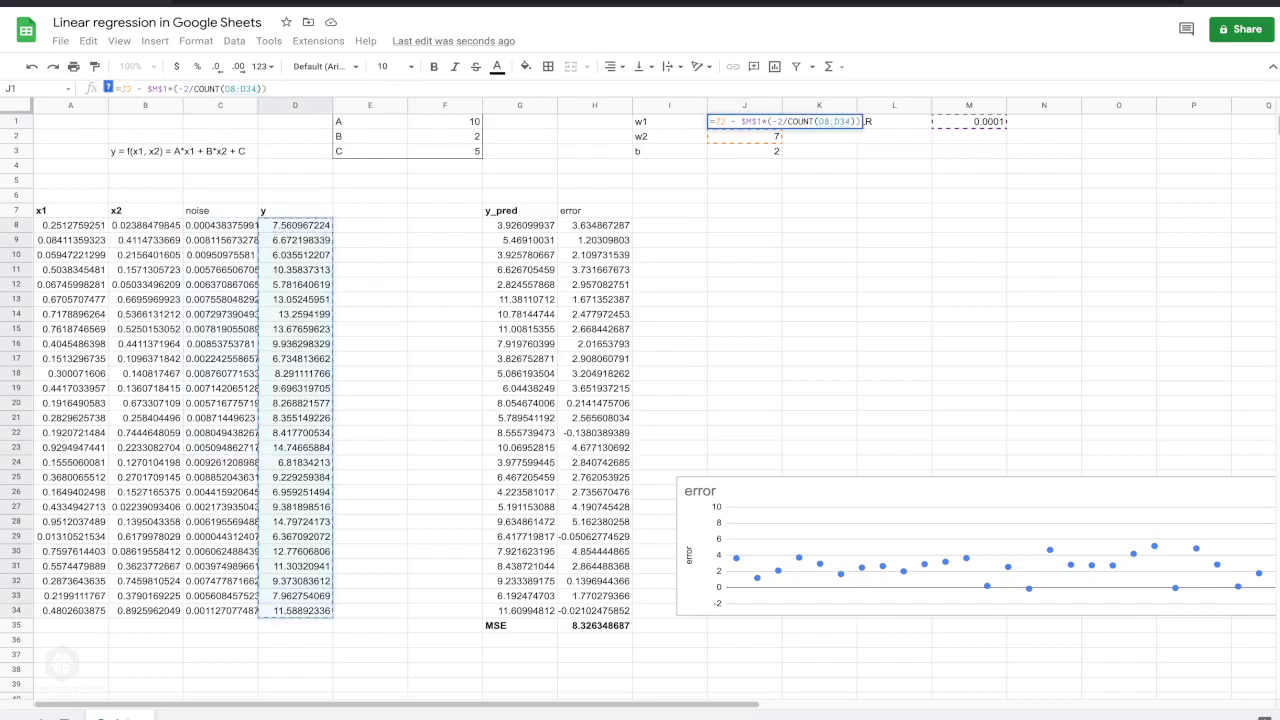
pyautogui.write('*')
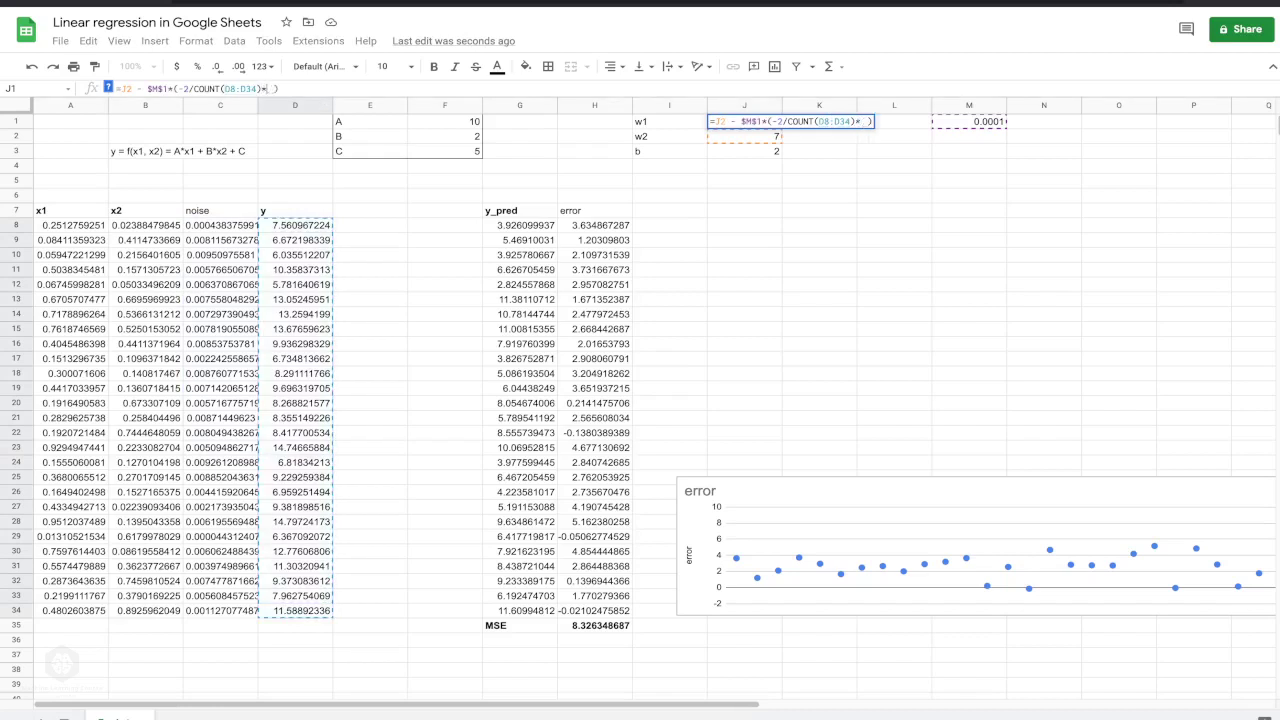
pyautogui.write('SUMPRODUCT(')
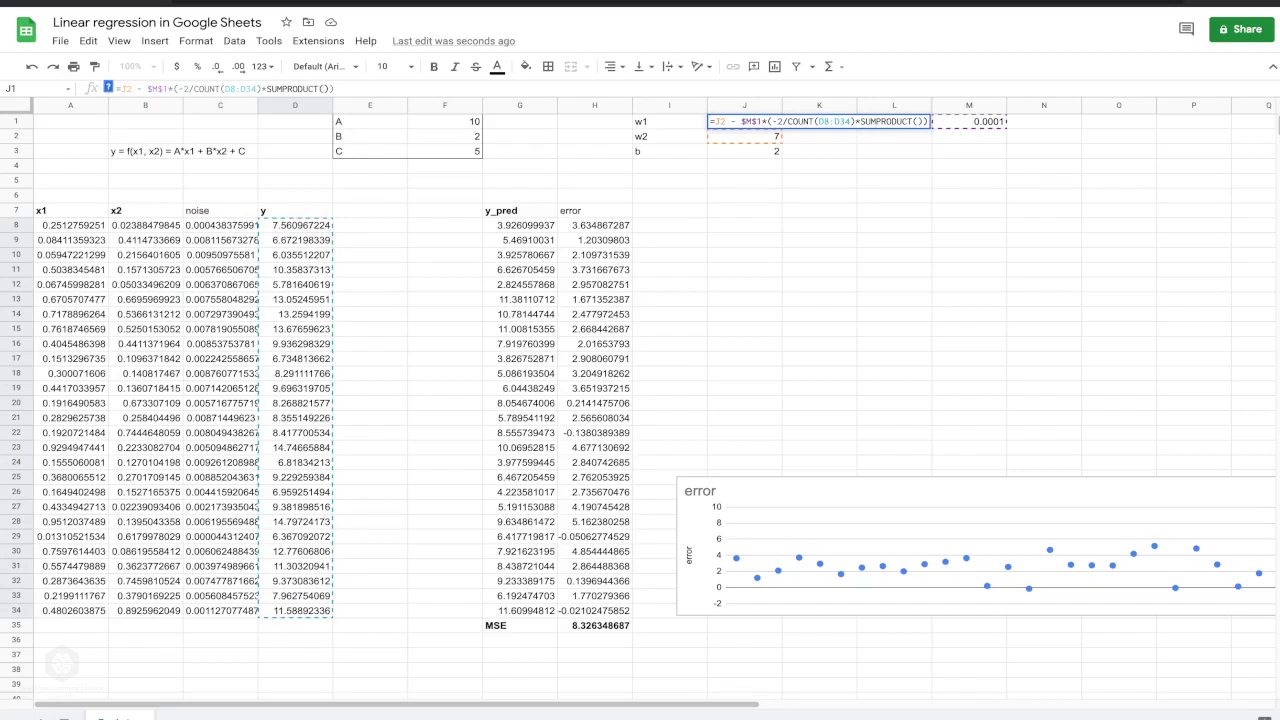
pyautogui.moveTo(595, 225); pyautogui.dragTo(595, 611)
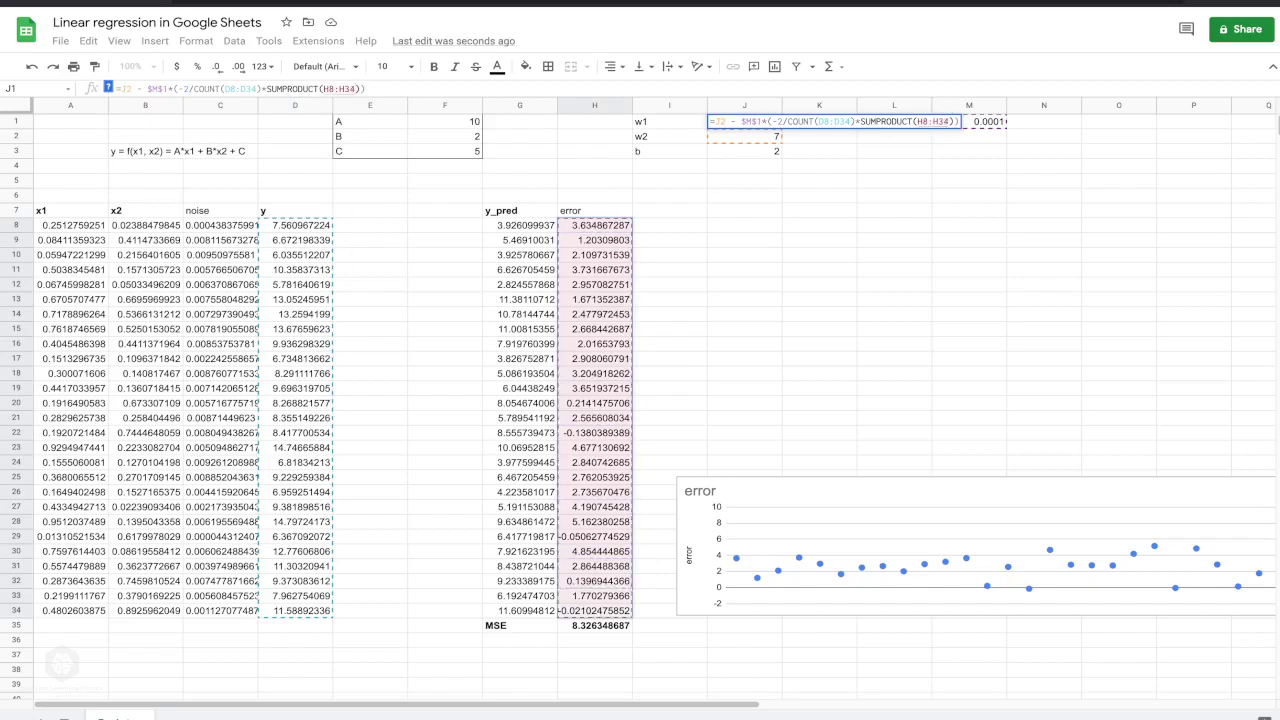
pyautogui.write(',')
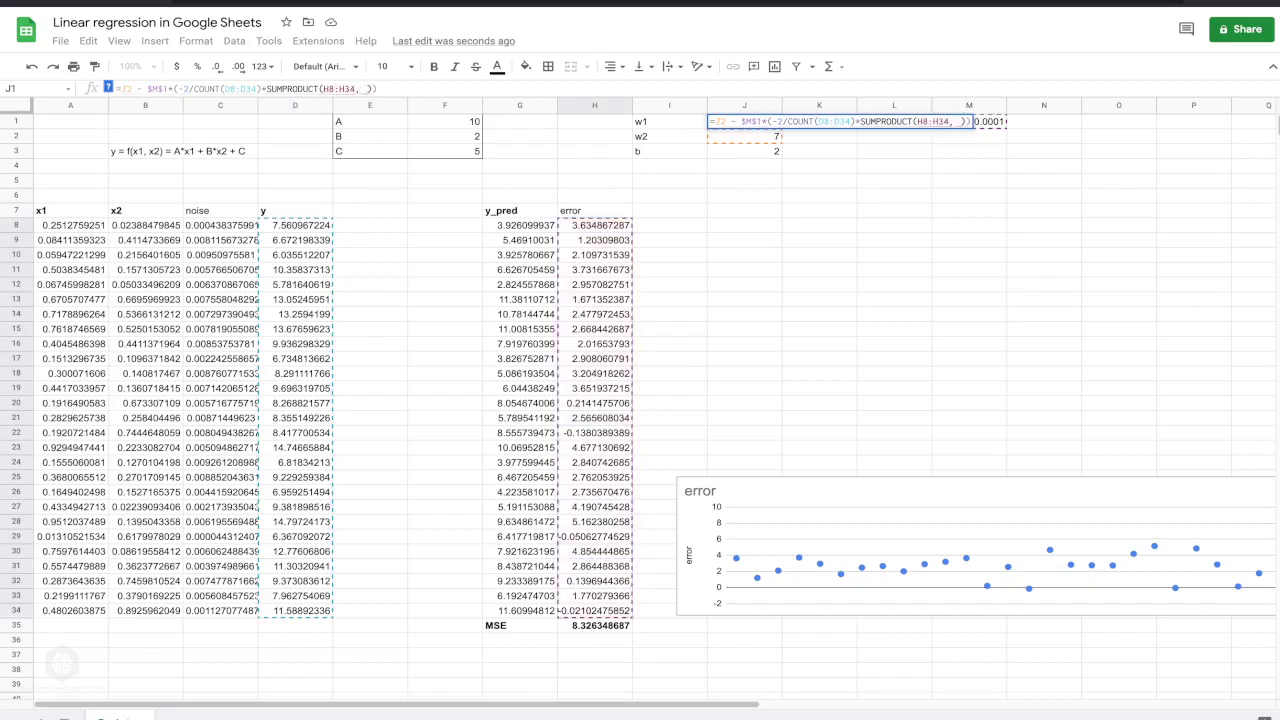
pyautogui.moveTo(70, 225); pyautogui.dragTo(70, 611)
pyautogui.press('Return')
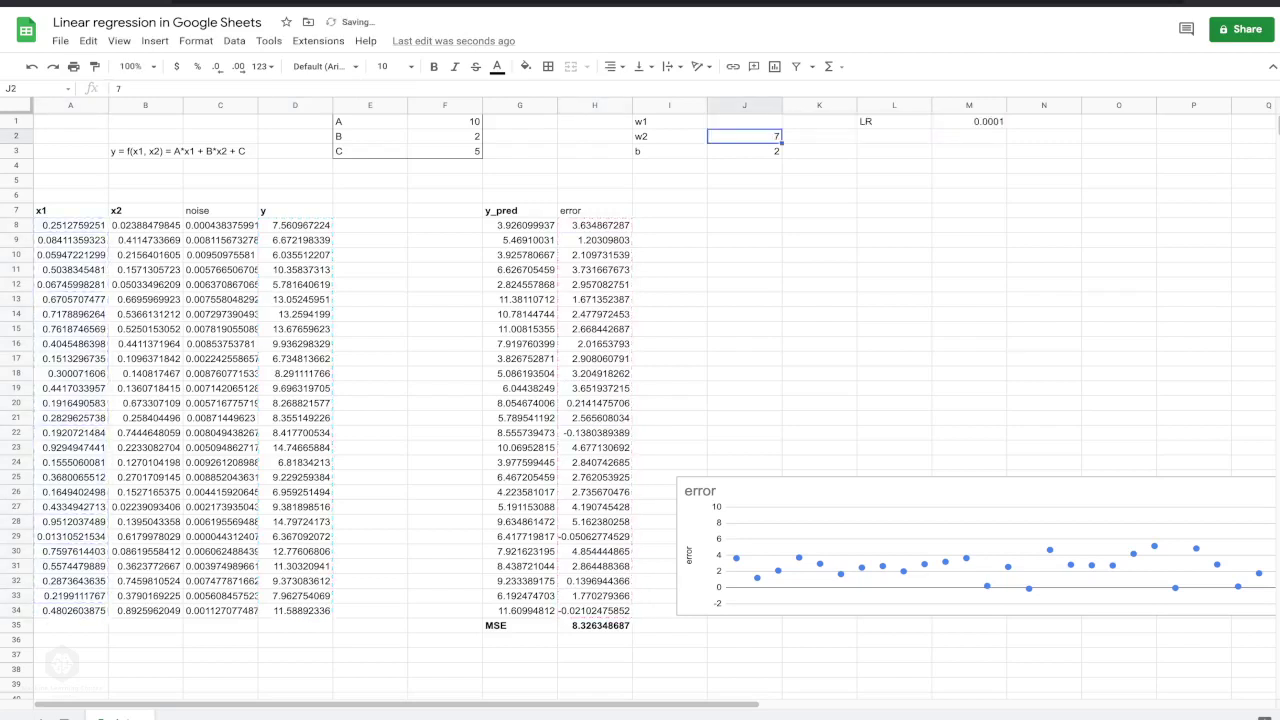
# Replace the w2 value in J2 with the update formula =J3-$M$1*(-2/COUNT(D8:D34)*SUMPRODUCT(H8:H34,B8:B34))
pyautogui.click(121, 89)
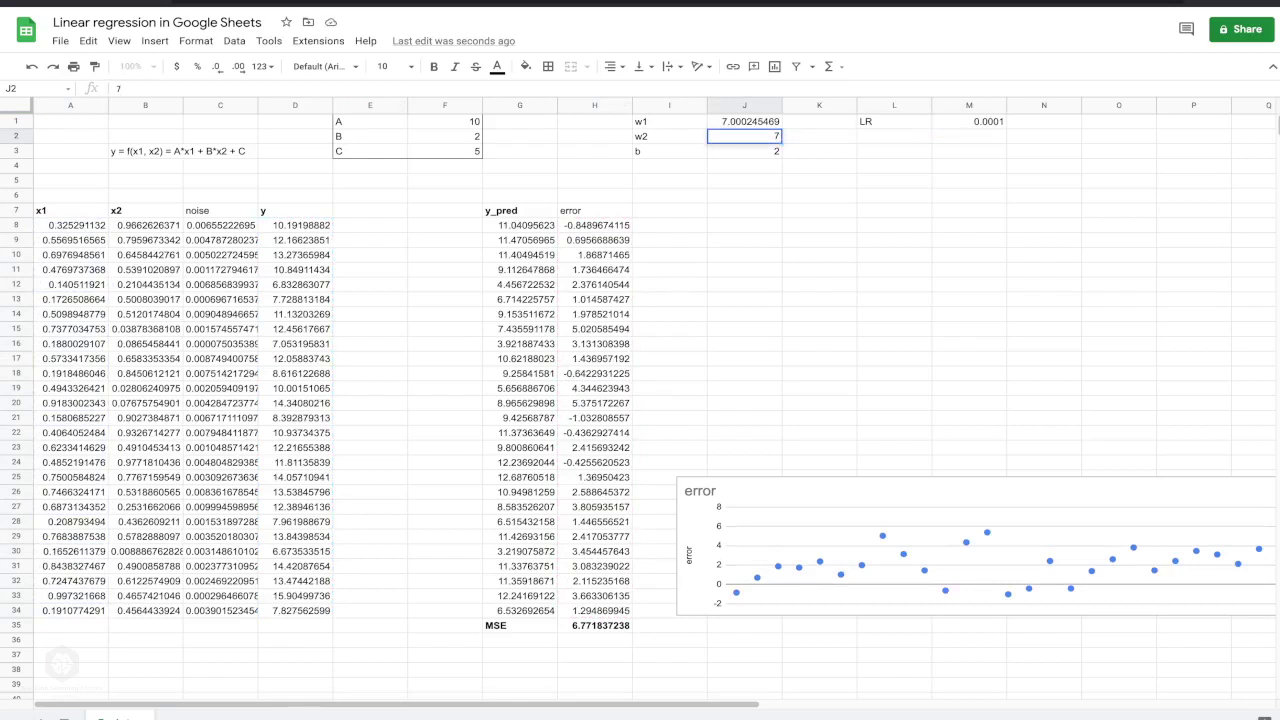
pyautogui.press('BackSpace')
pyautogui.write('=')
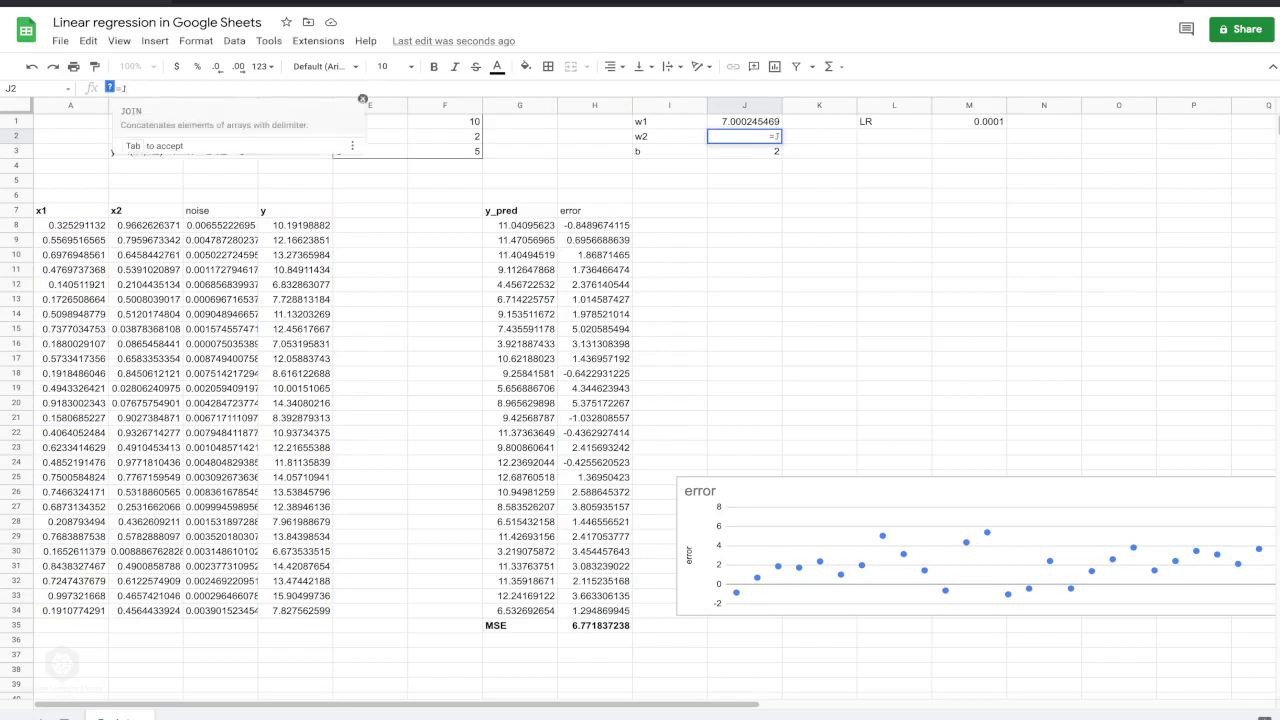
pyautogui.write('J3-M1')
pyautogui.press('F4')
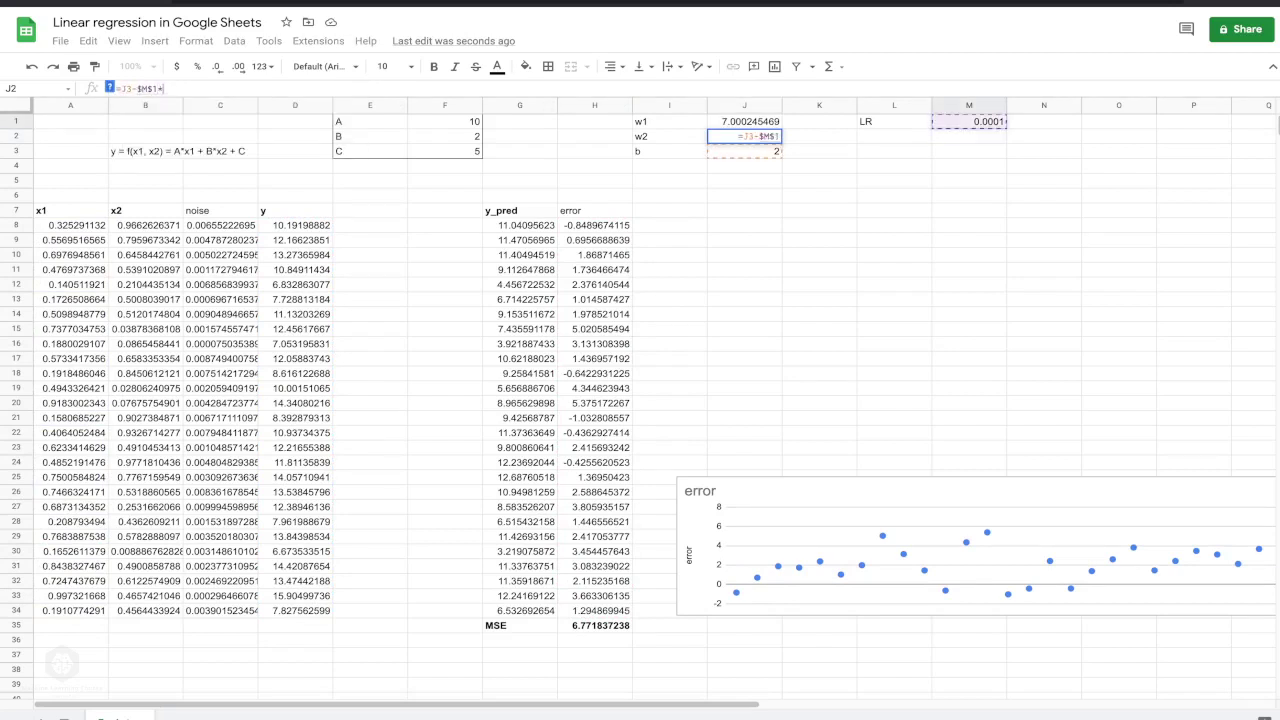
pyautogui.write('*(-2/')
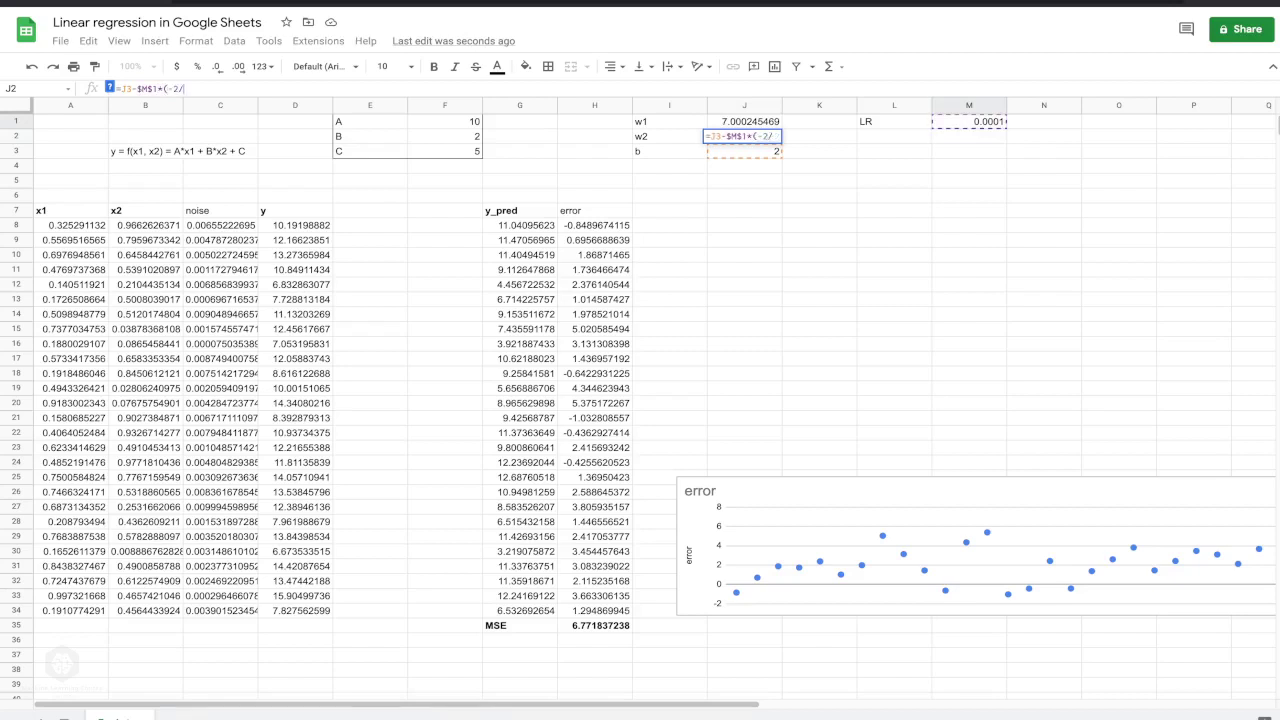
pyautogui.write('COUNT(D8:D34)*')
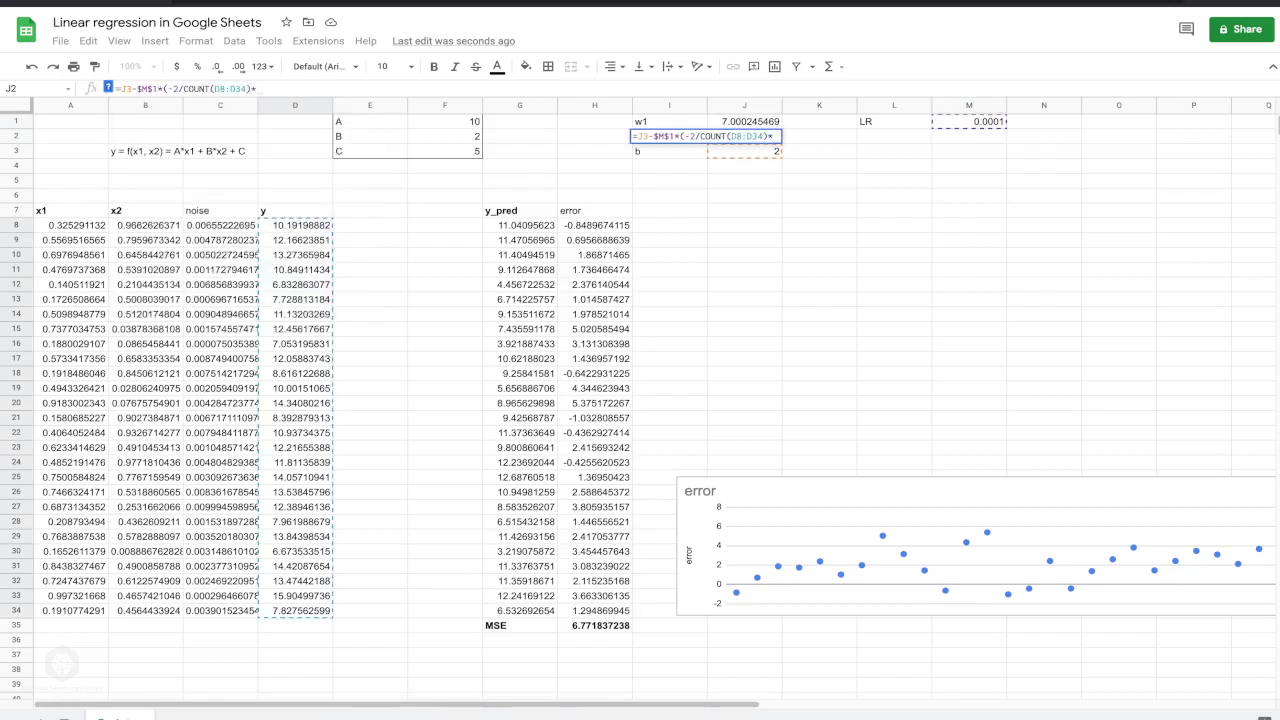
pyautogui.write('SUMPRODUCT(')
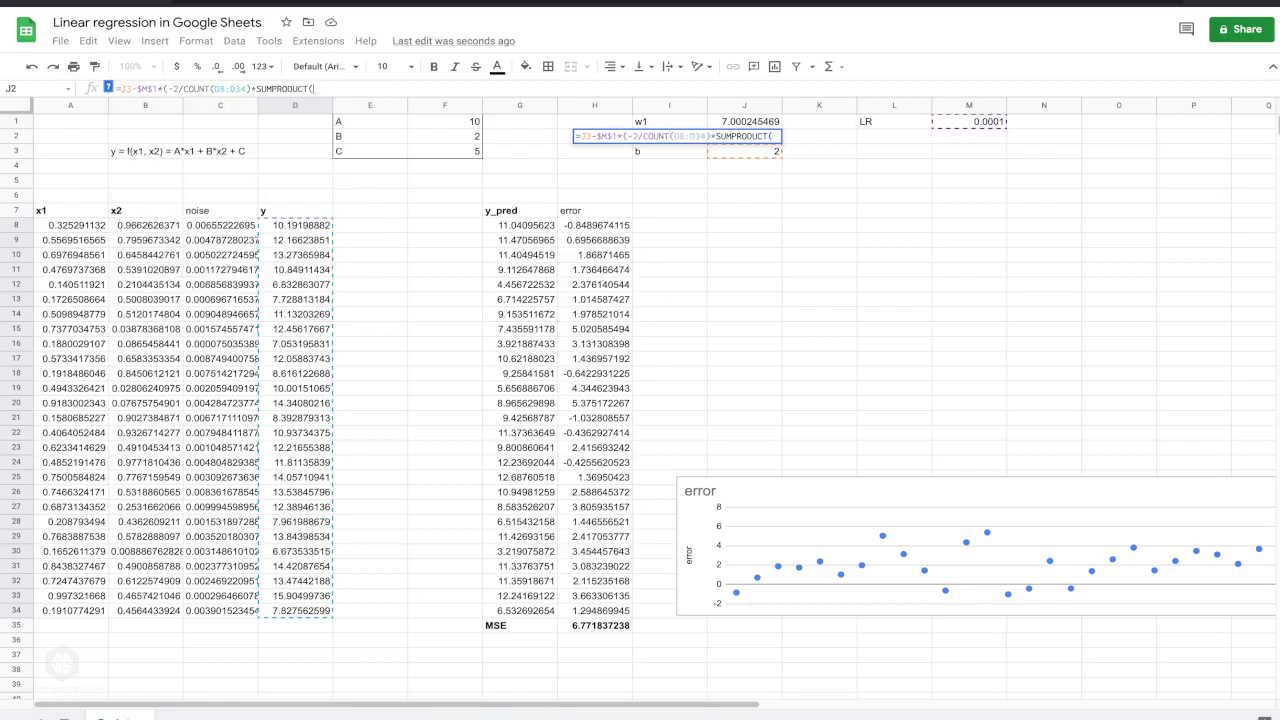
pyautogui.moveTo(594, 225); pyautogui.dragTo(594, 610)
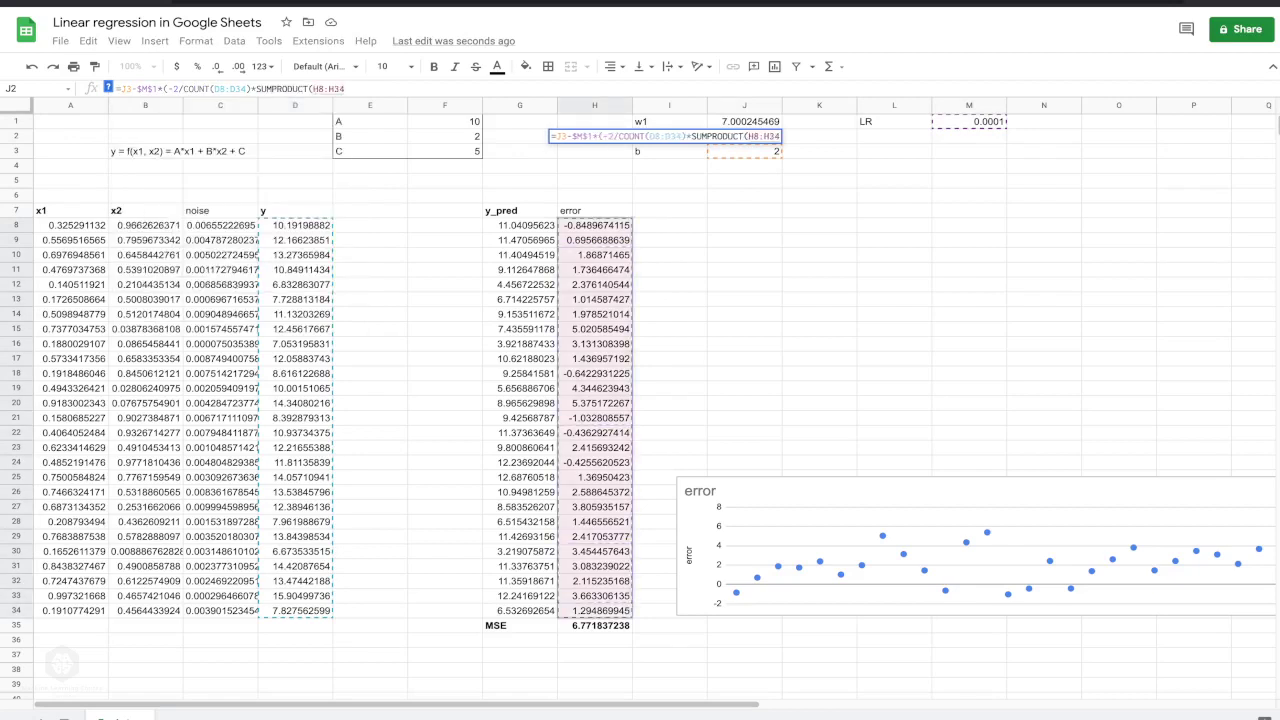
pyautogui.write(',')
pyautogui.moveTo(145, 225); pyautogui.dragTo(145, 610)
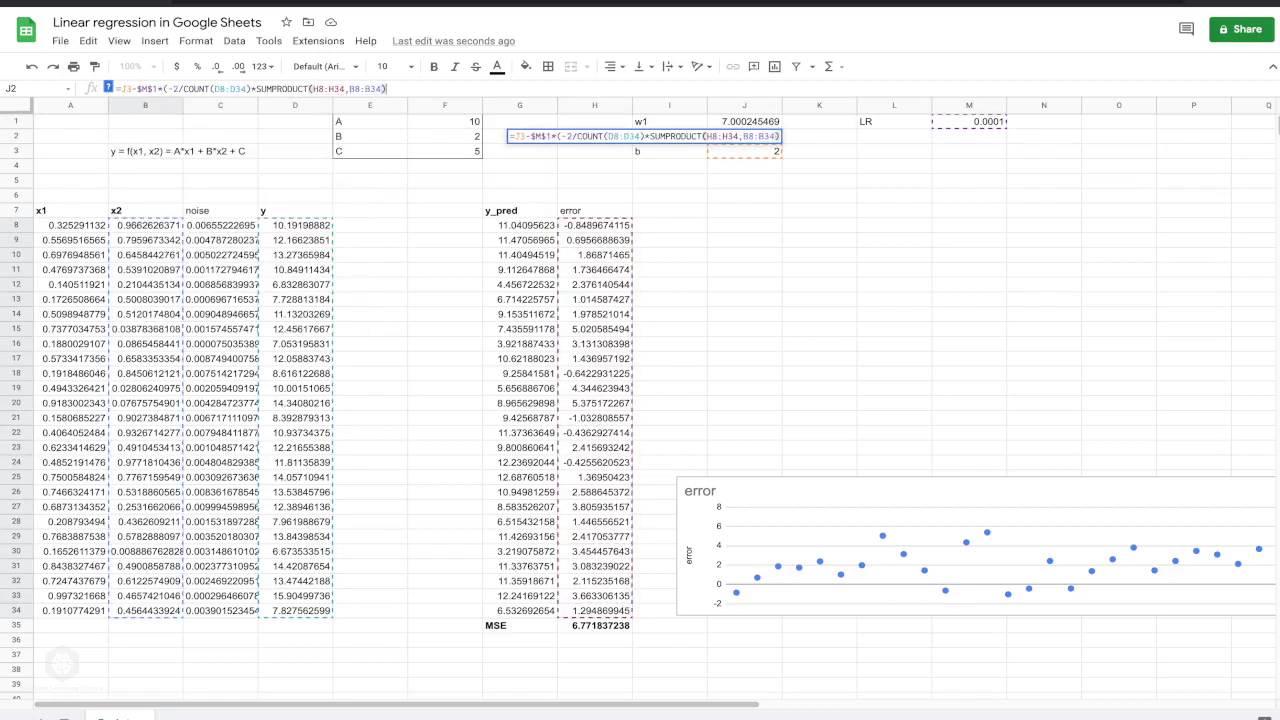
pyautogui.write('))')
pyautogui.press('Return')
# Enter the b update formula =J4 - $M$1*(-2/COUNT(D8:D34)*SUM(H8:H34)) in J3
pyautogui.write('=J')
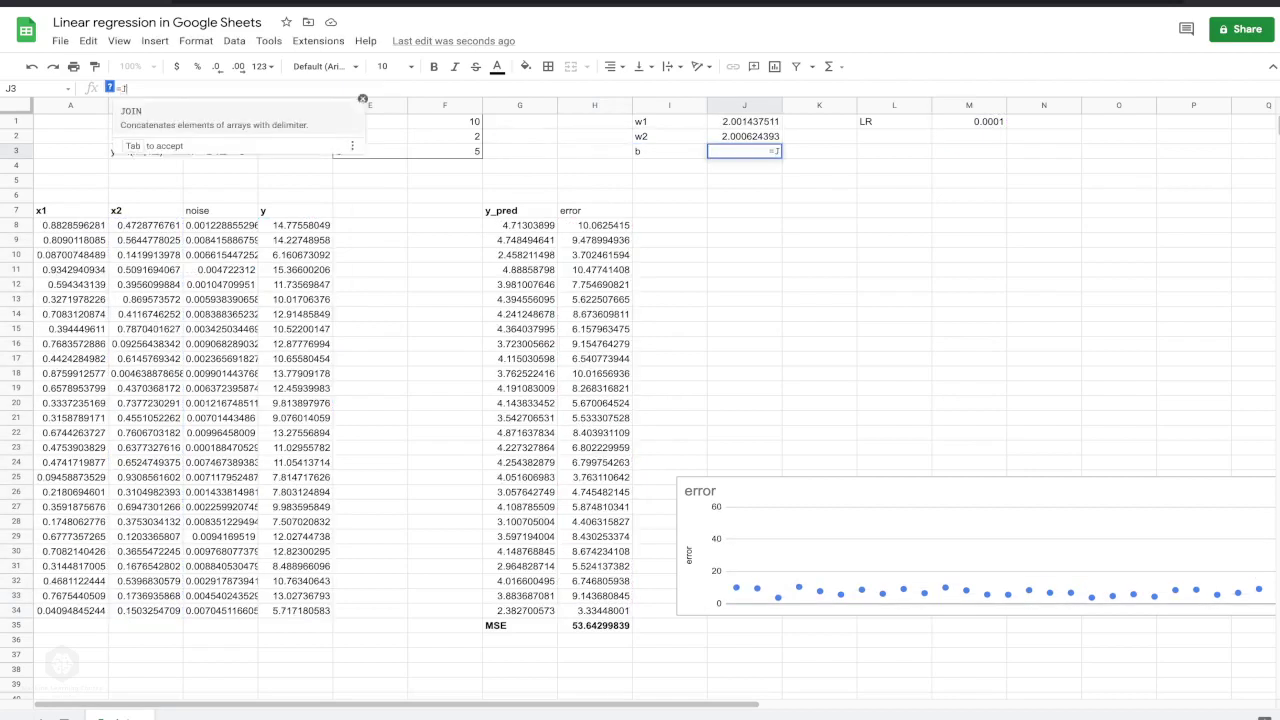
pyautogui.write('4 -')
pyautogui.write(' $M$1*')
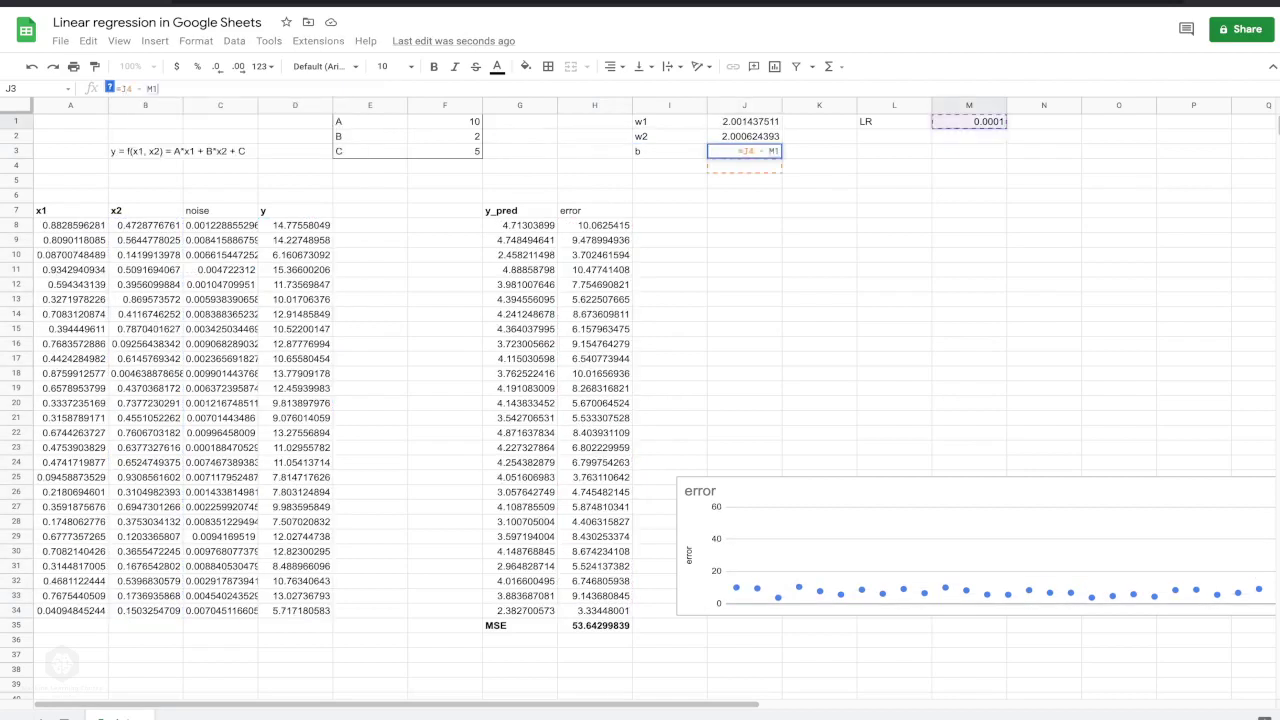
pyautogui.write('(-2')
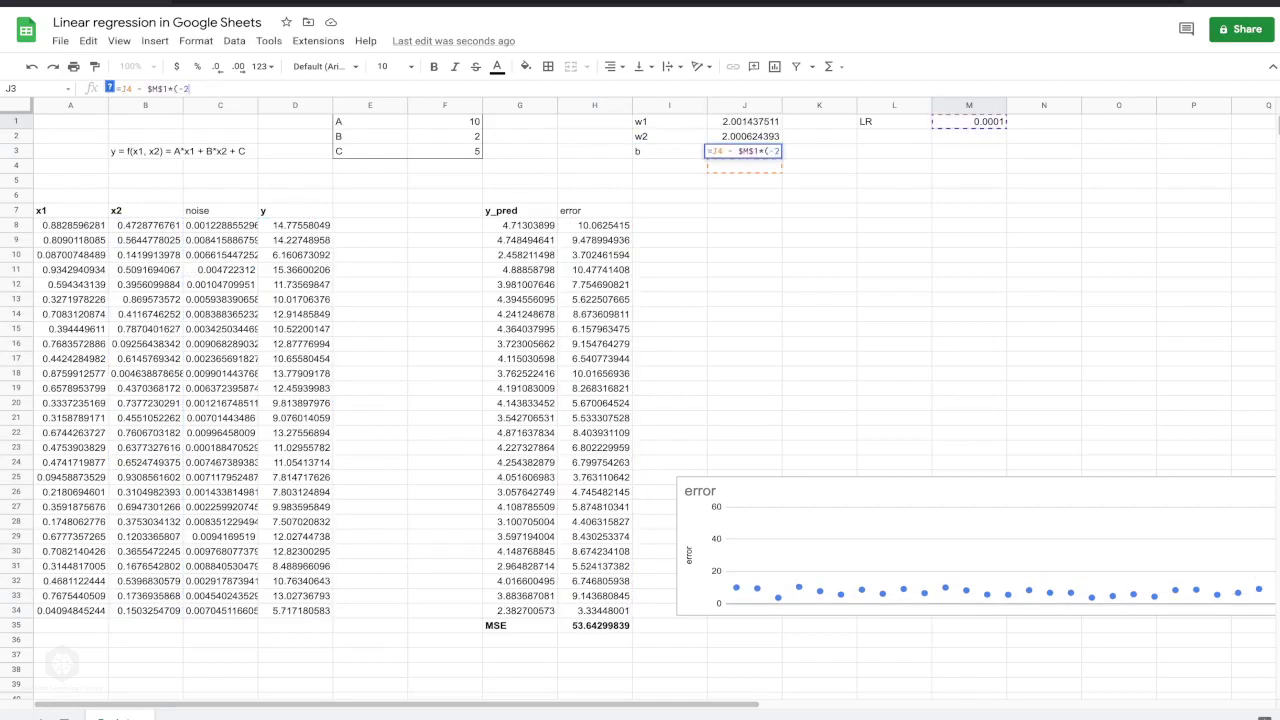
pyautogui.write('/COUNT(D8:D34)*SUM(')
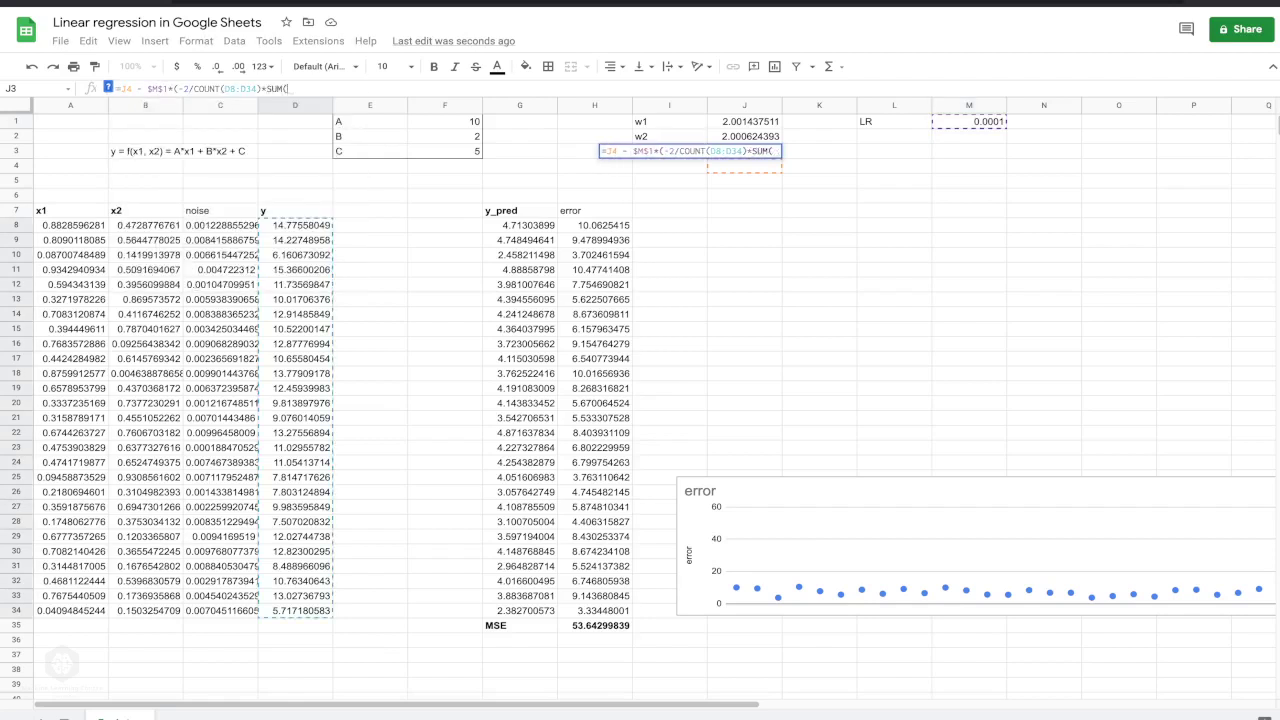
pyautogui.write('H8:H34))')
pyautogui.press('Return')
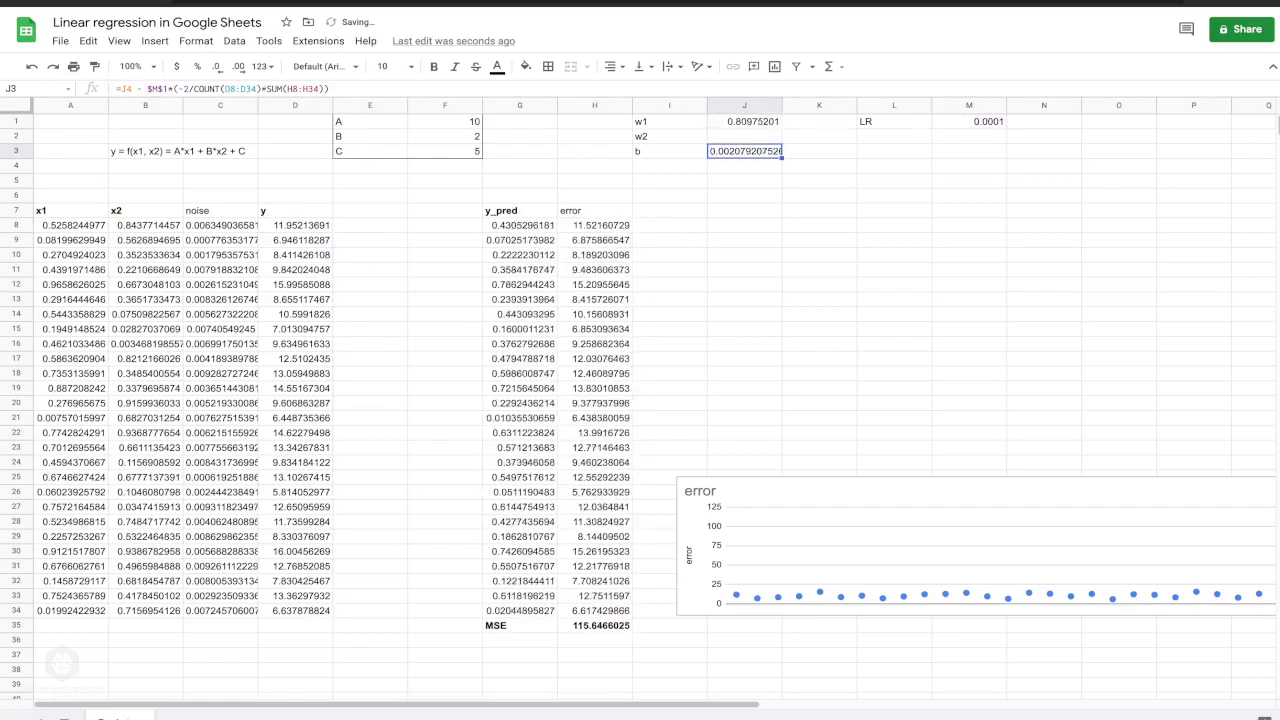
# Correct the b formula in J3 to reference J3 instead of J4, and re-enter the MSE formula in H35 as =AVERAGE(ARRAYFORMULA(H8:H34^2))
pyautogui.click(131, 89)
pyautogui.press('BackSpace')
pyautogui.write('34^2))')
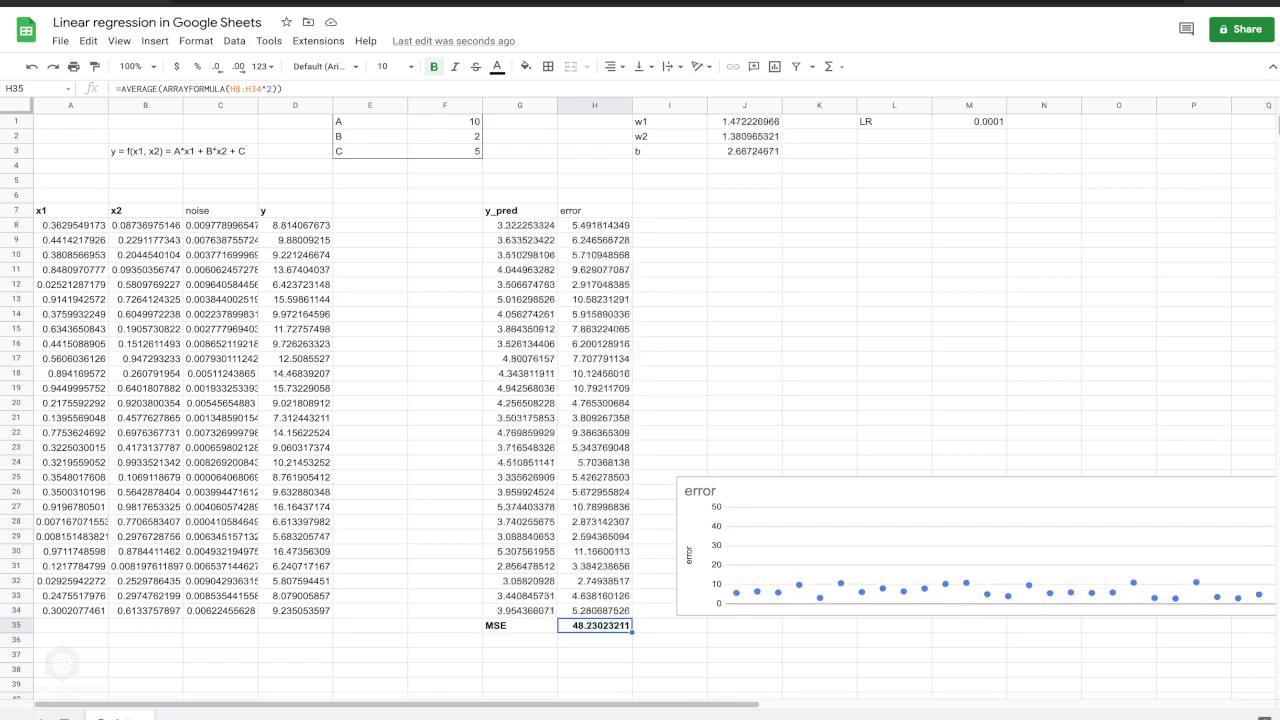
# Narrow the error chart by pulling in its outer edge to about column O
pyautogui.hscroll(1, 923, 400)
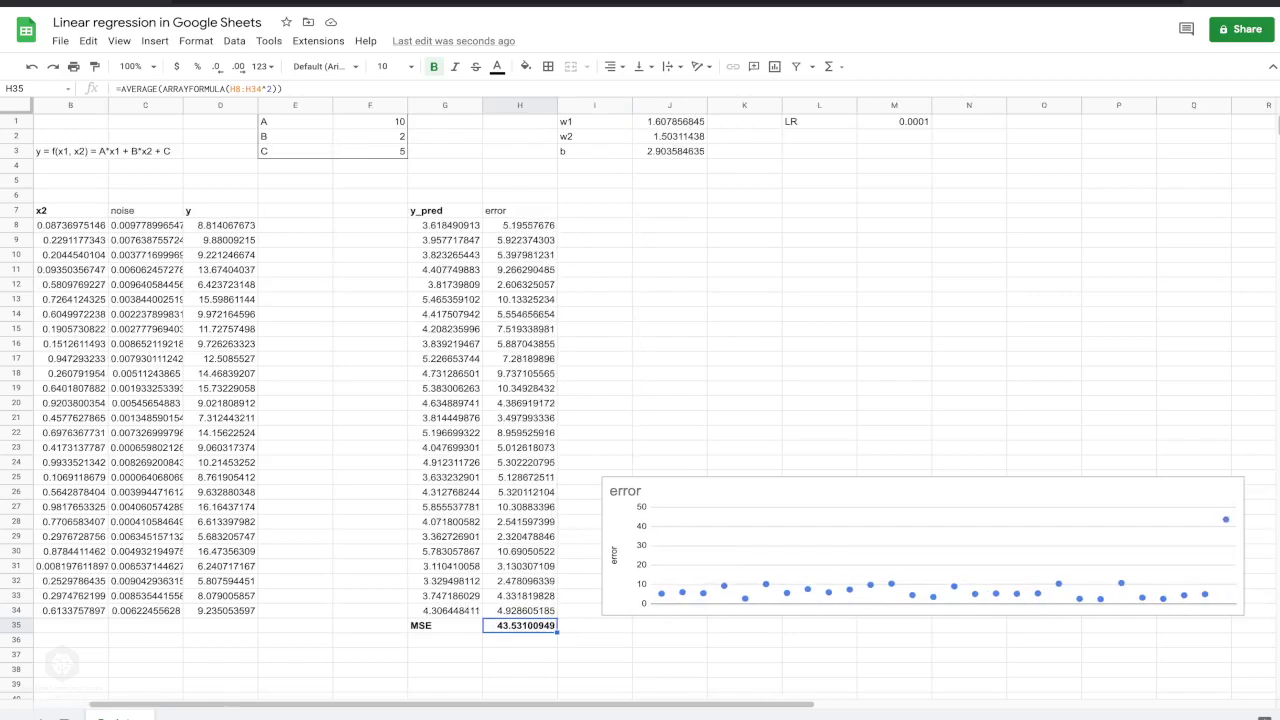
pyautogui.click(923, 546)
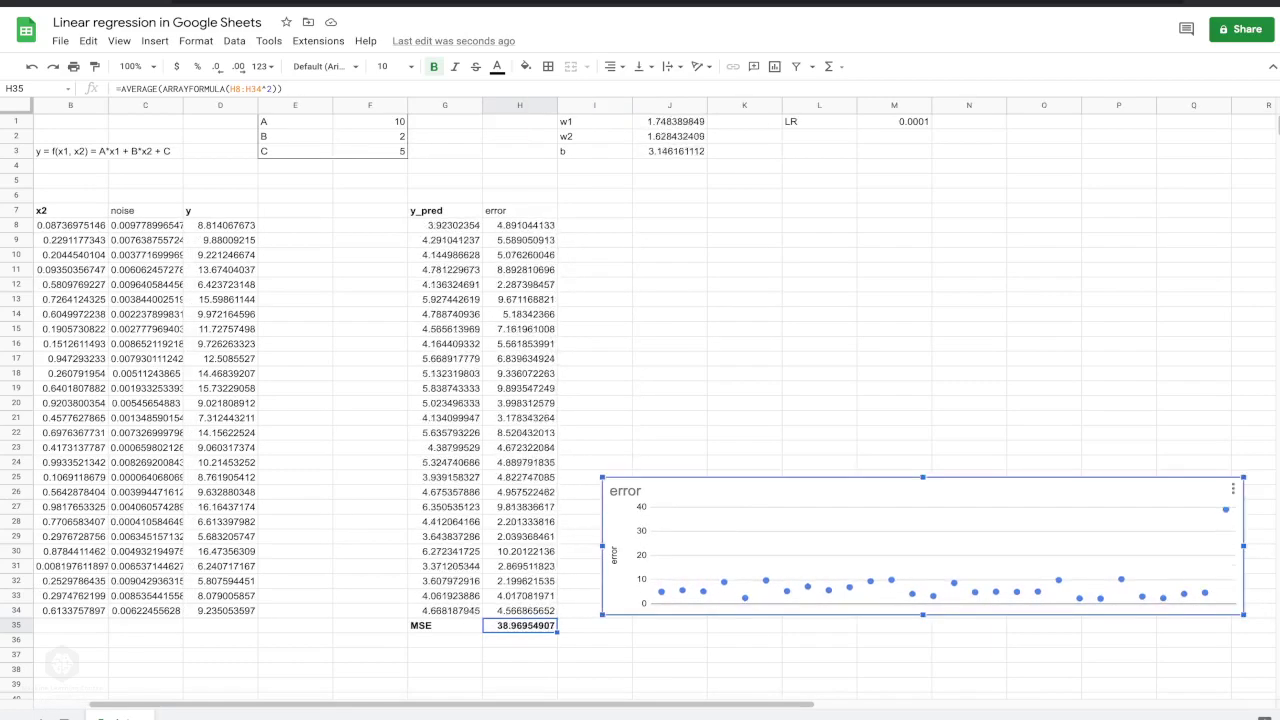
pyautogui.moveTo(1243, 546); pyautogui.dragTo(1111, 546)
pyautogui.hscroll(-1, 640, 400)
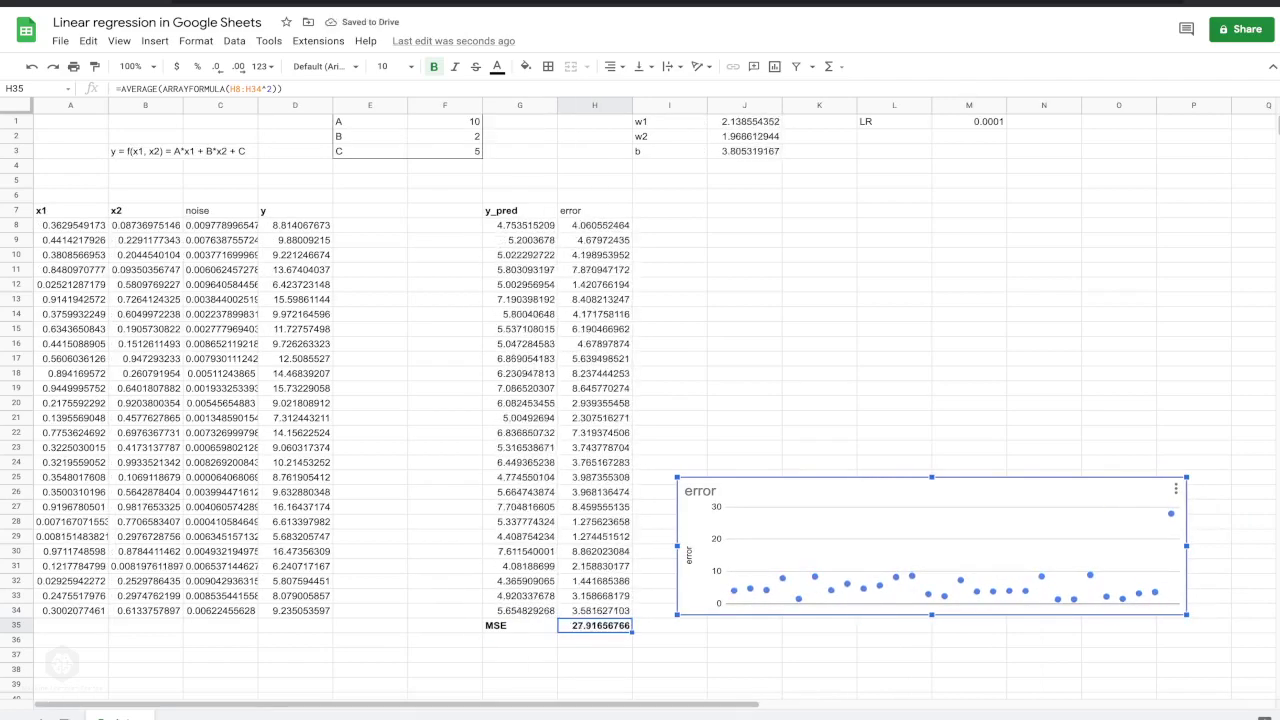
# Copy the MSE formula =AVERAGE(ARRAYFORMULA(H8:H34^2)) from H35 into H36 directly below it
pyautogui.click(594, 640)
pyautogui.click(594, 625)
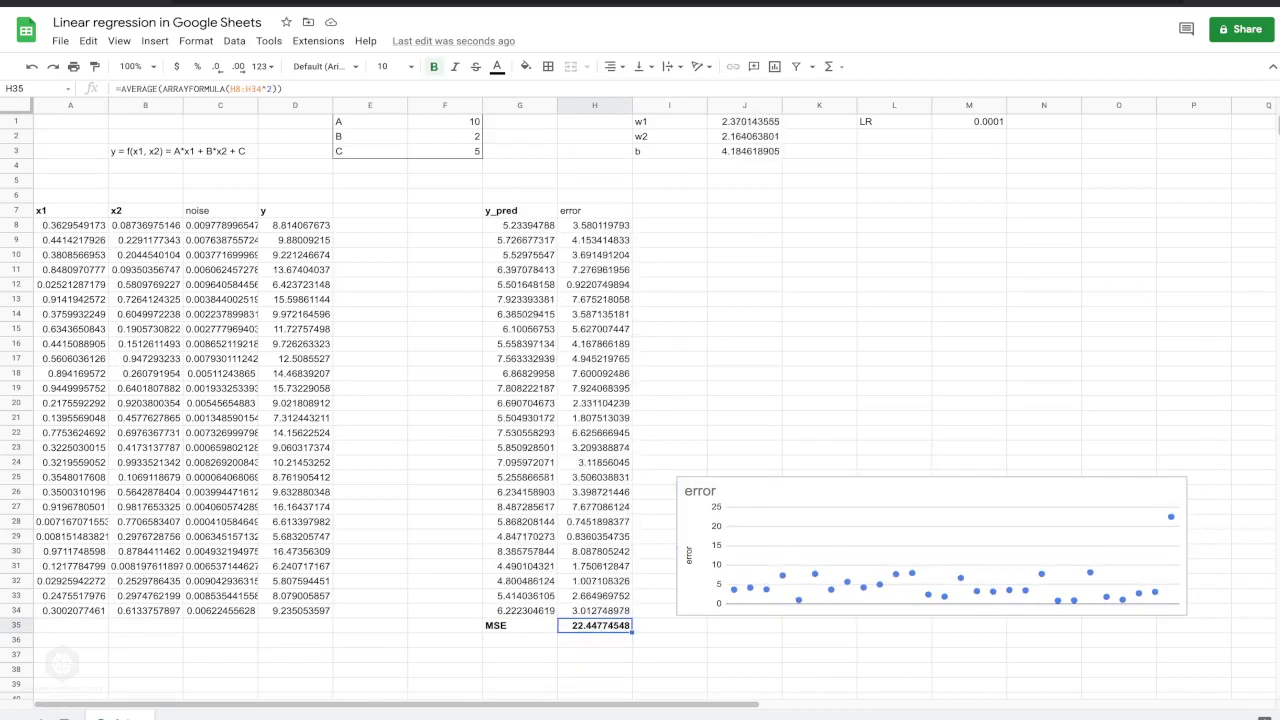
pyautogui.press('Return')
pyautogui.press('Return')
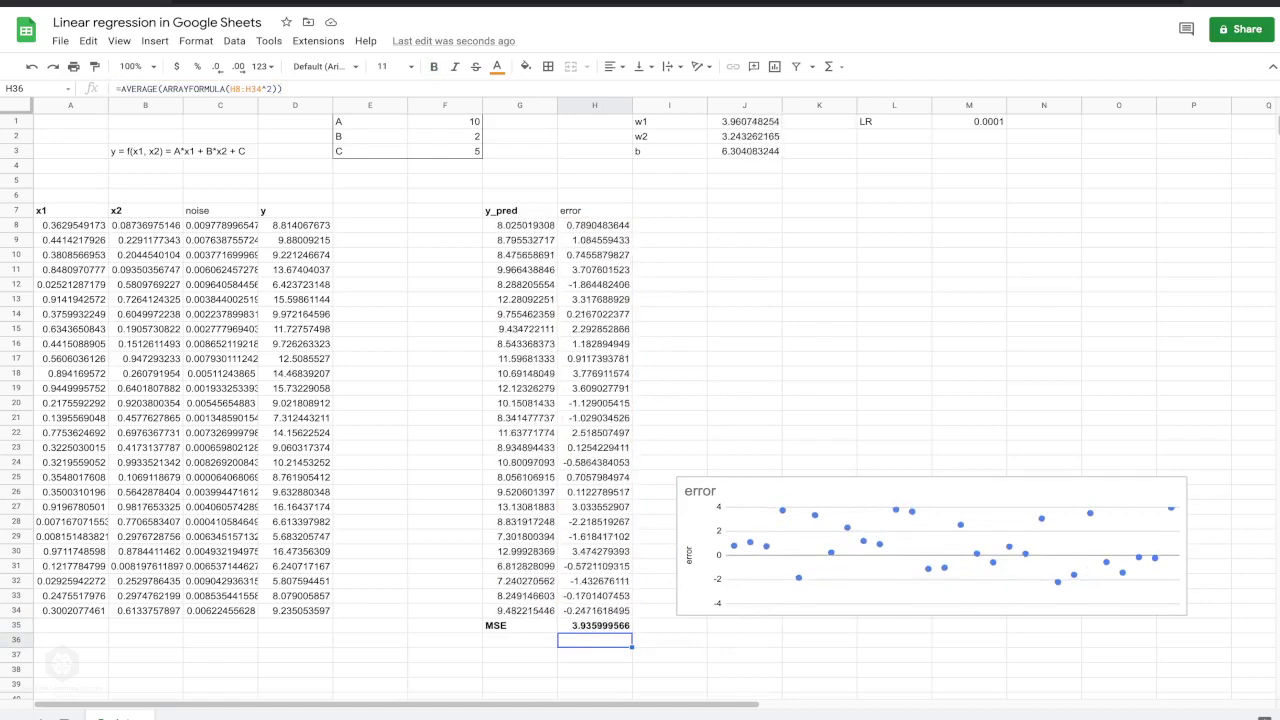
# Raise the learning rate in M1 first to 0.001 and finally to 0.1
pyautogui.click(968, 121)
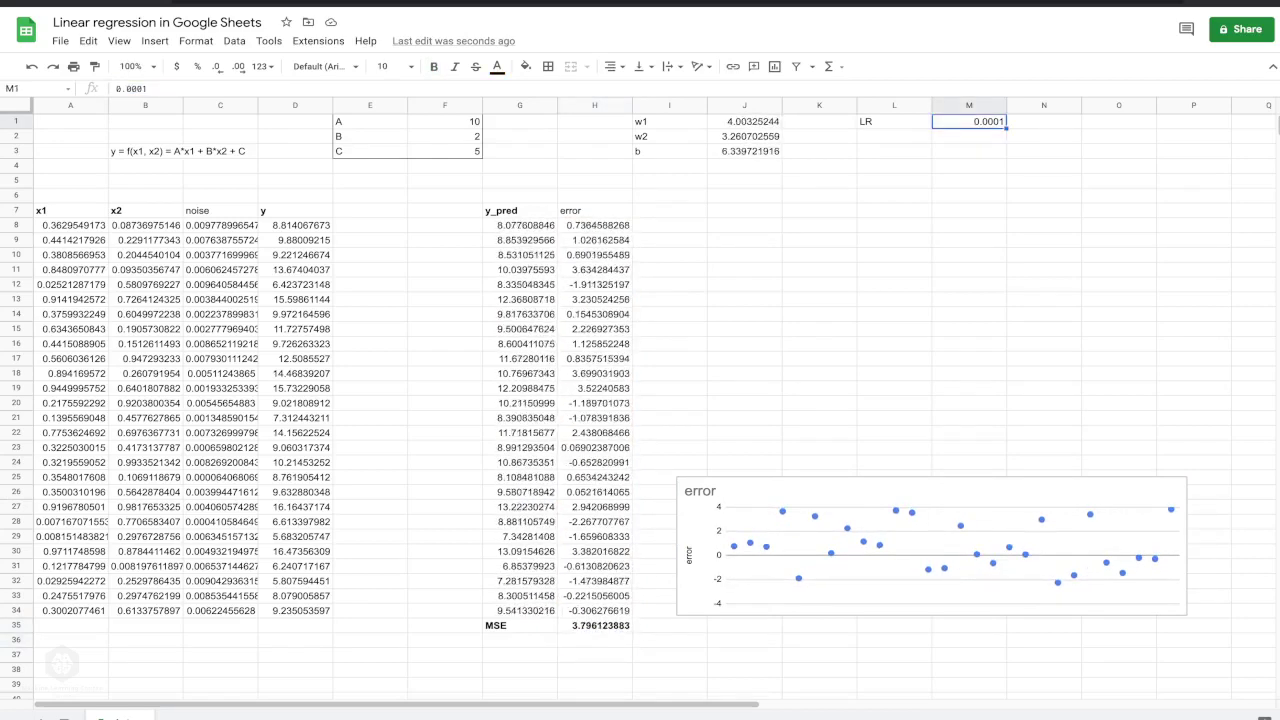
pyautogui.click(143, 88)
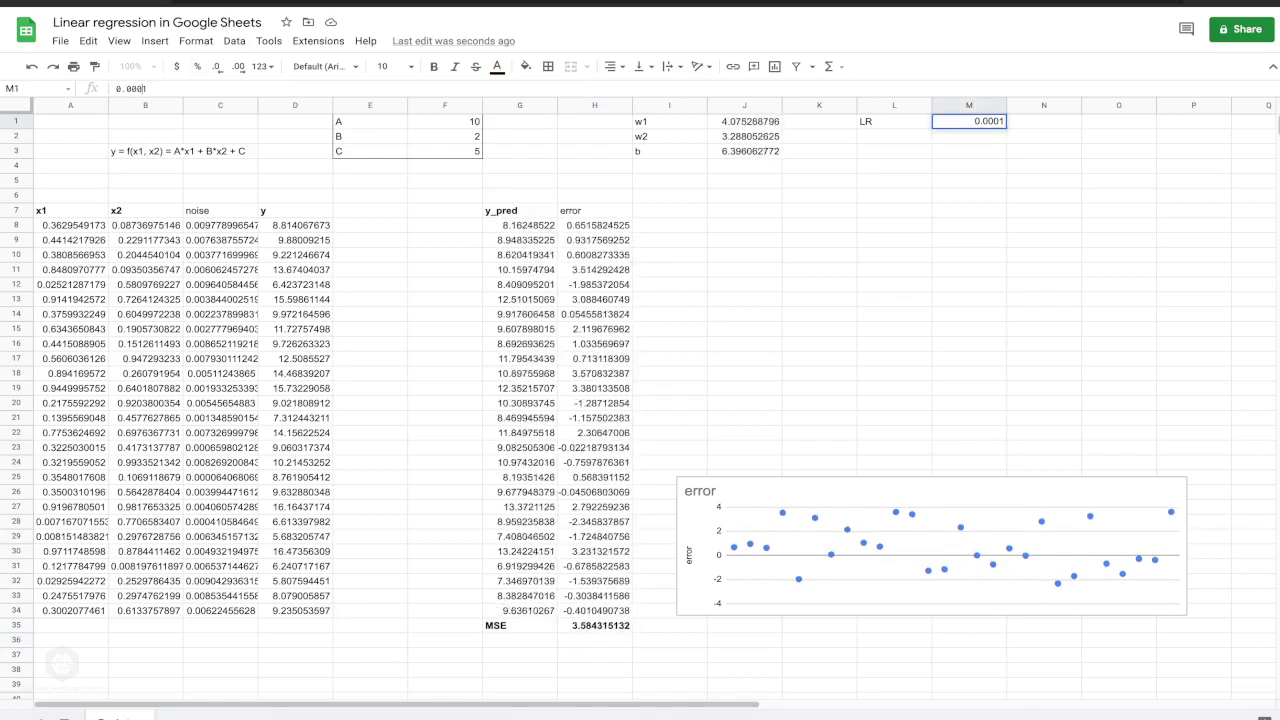
pyautogui.press('BackSpace')
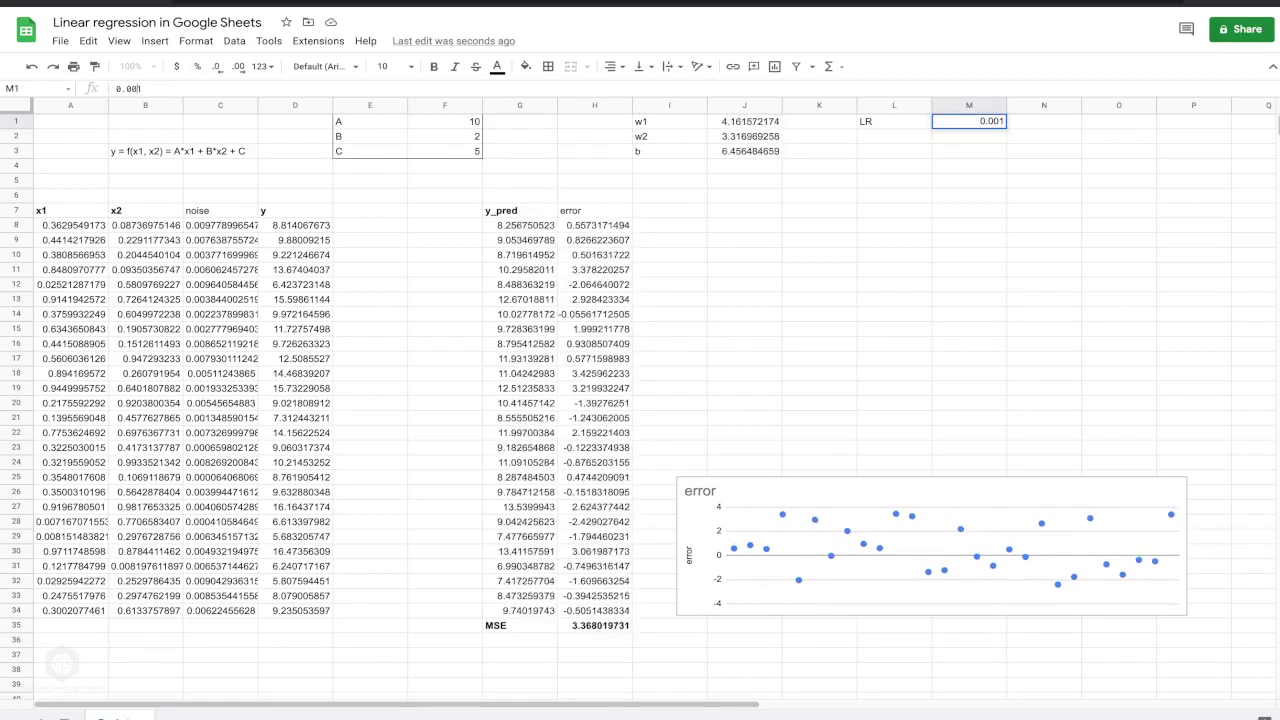
pyautogui.press('Return')
pyautogui.press('Up')
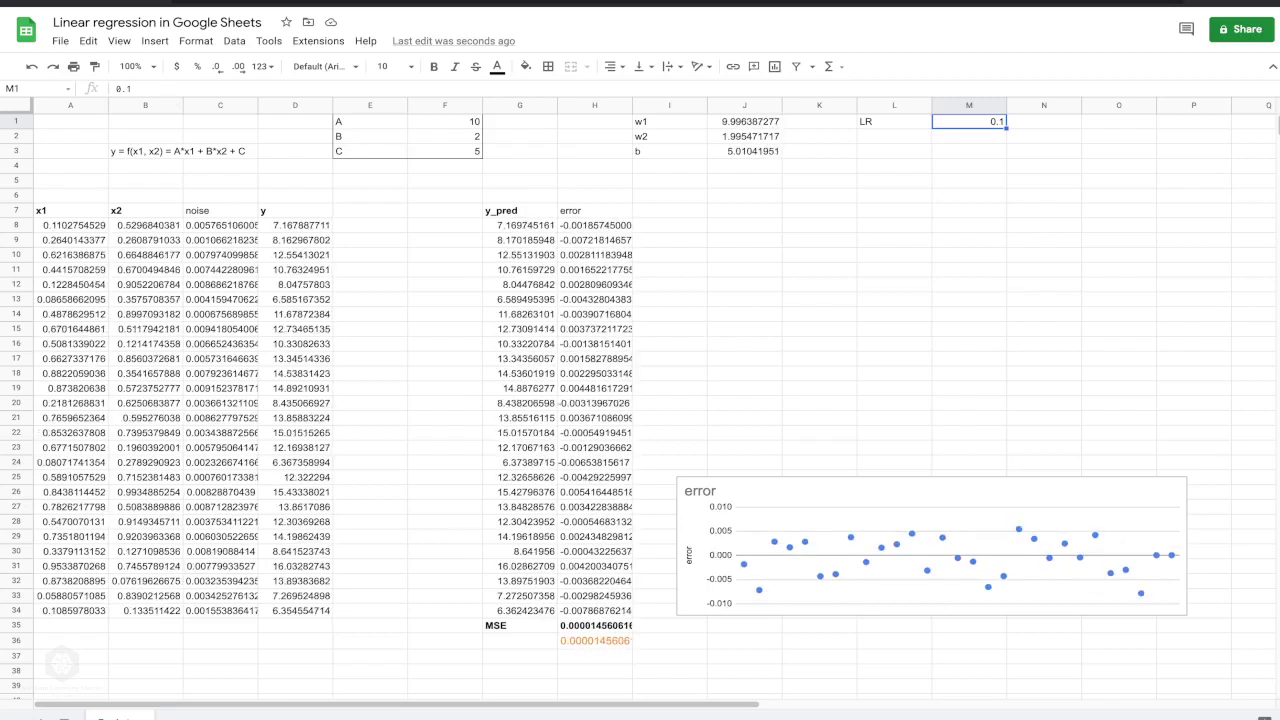
# Compare the learned w1, w2 and b in J1:J3 with the true coefficients A, B and C in F1:F3
pyautogui.click(744, 121)
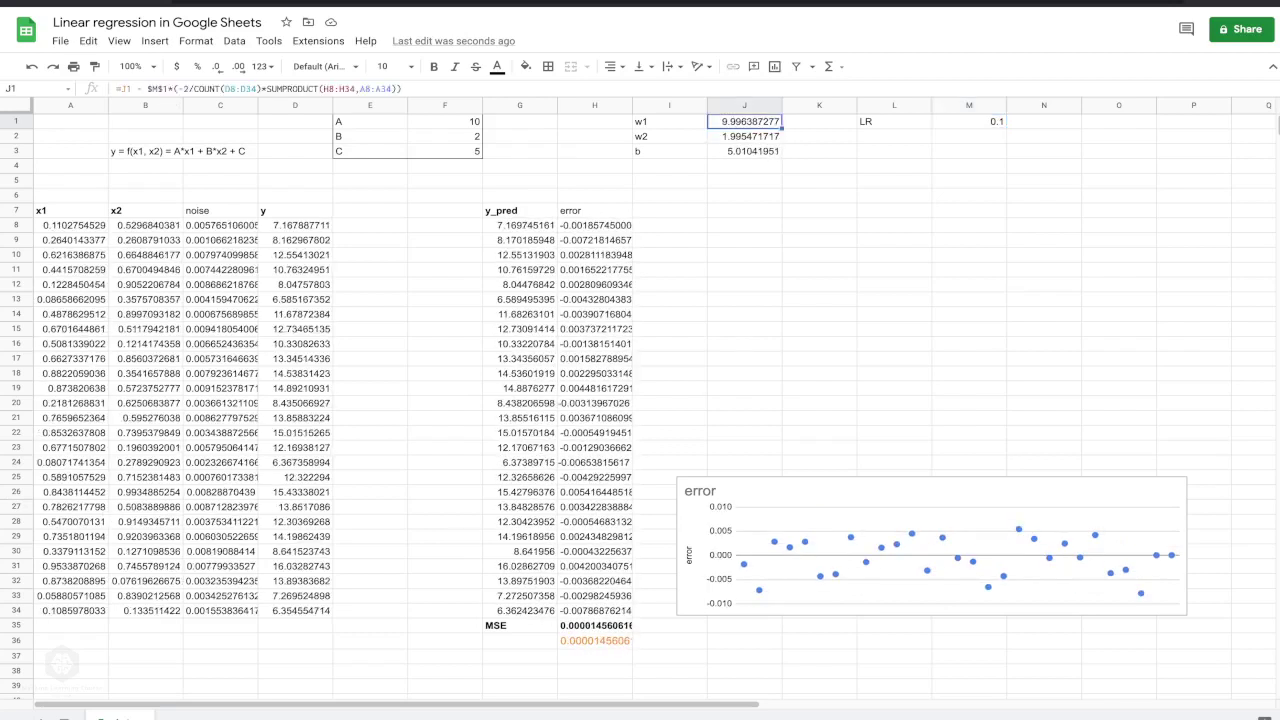
pyautogui.press('Down')
pyautogui.press('Down')
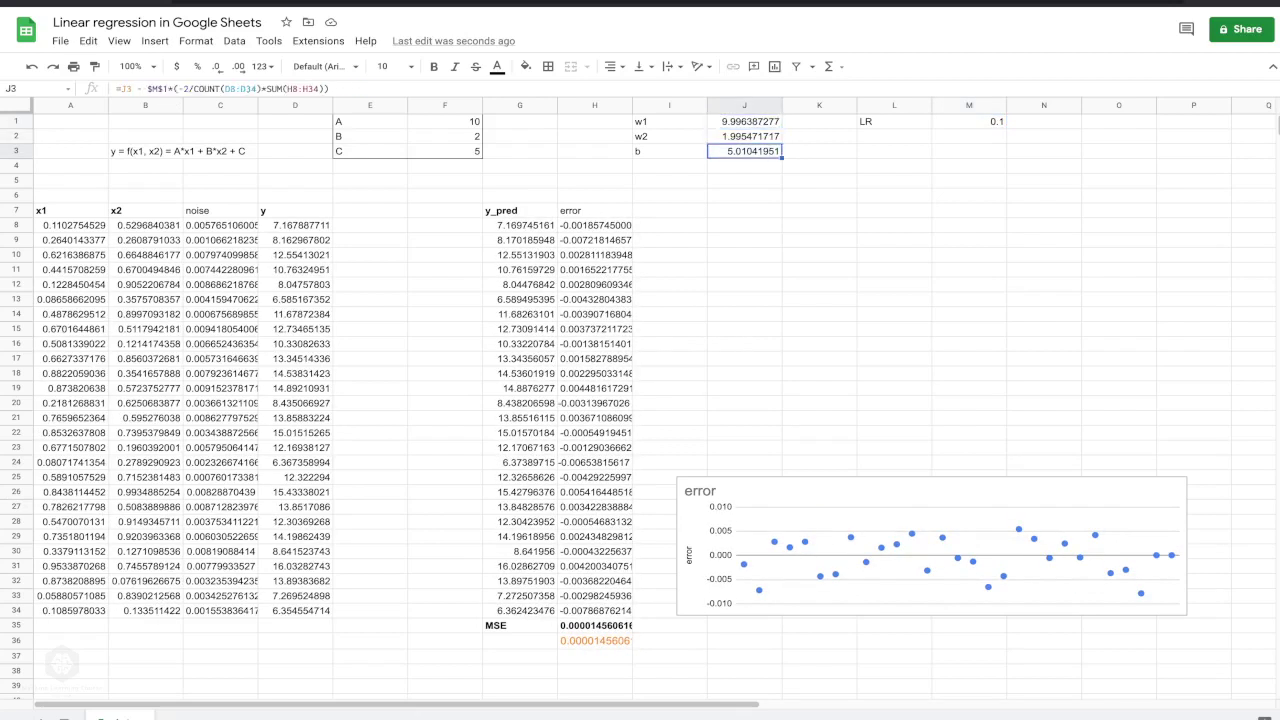
pyautogui.click(445, 136)
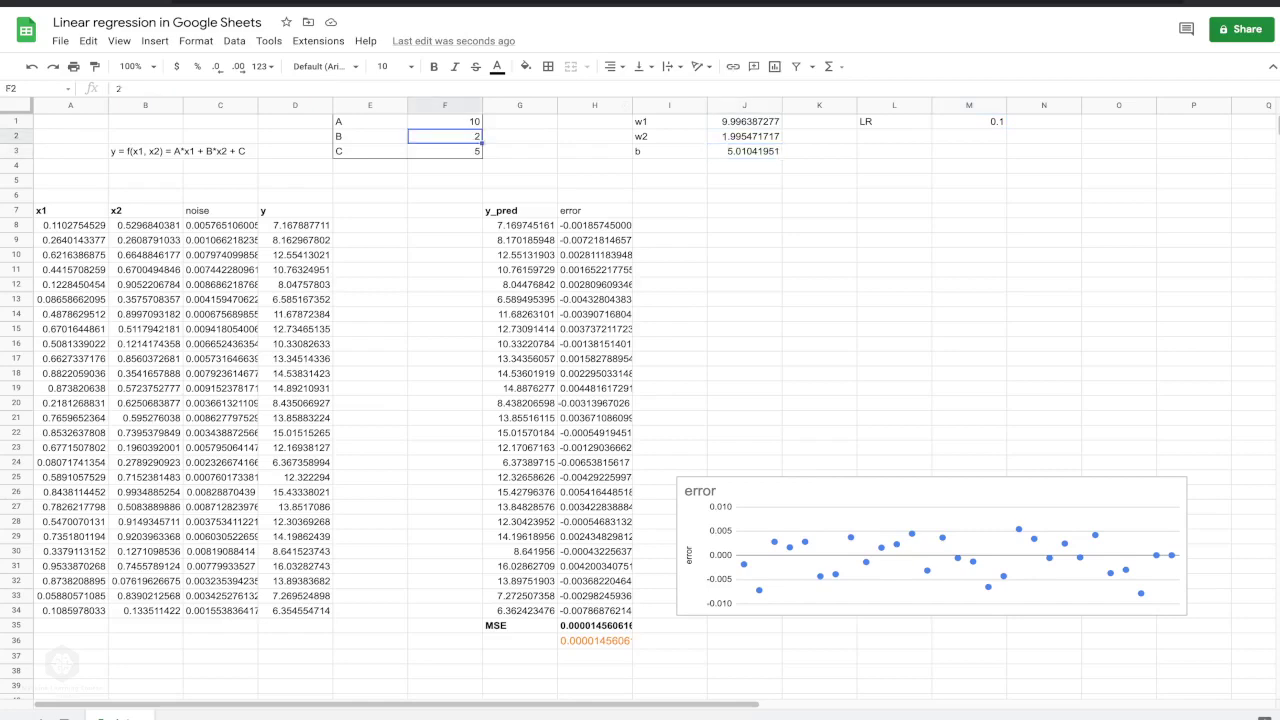
# Change the true coefficient B in F2 to 12 so the model retrains on the new function
pyautogui.write('12')
pyautogui.press('Return')
pyautogui.press('Up')
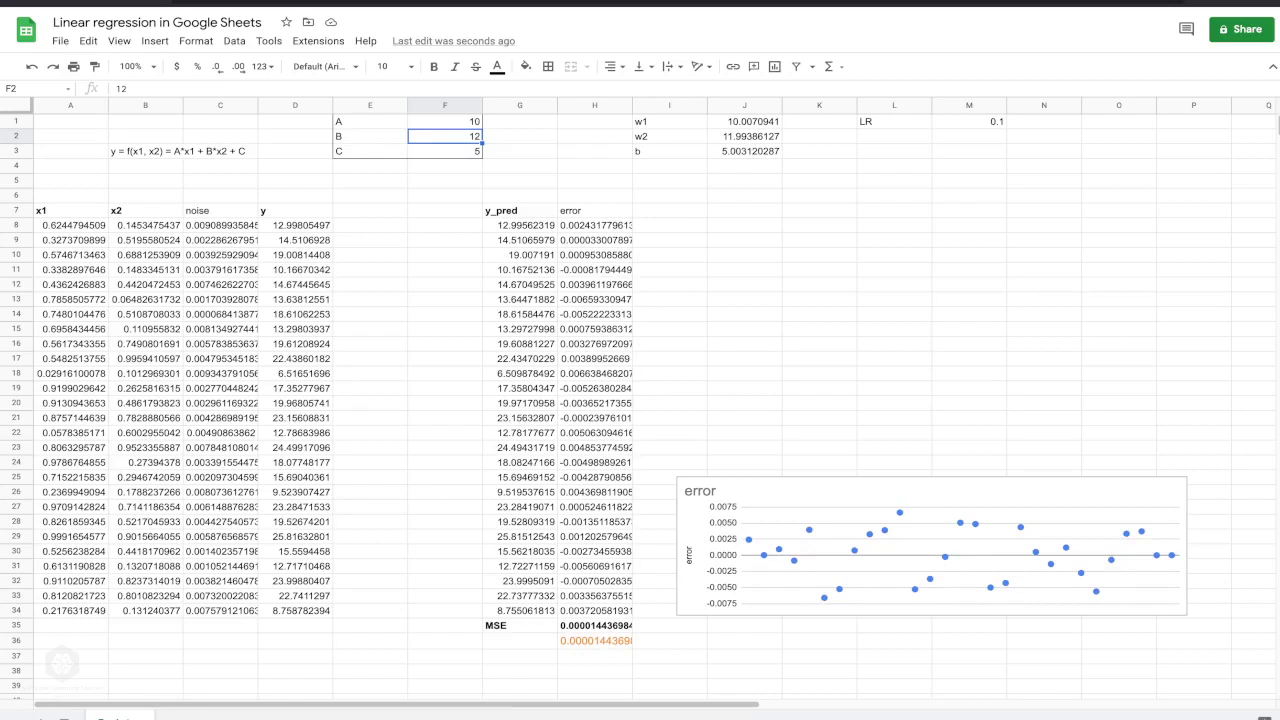
# Add the MSE cells H35:H36 as a second series in the error scatter chart
pyautogui.moveTo(595, 626); pyautogui.dragTo(595, 641)
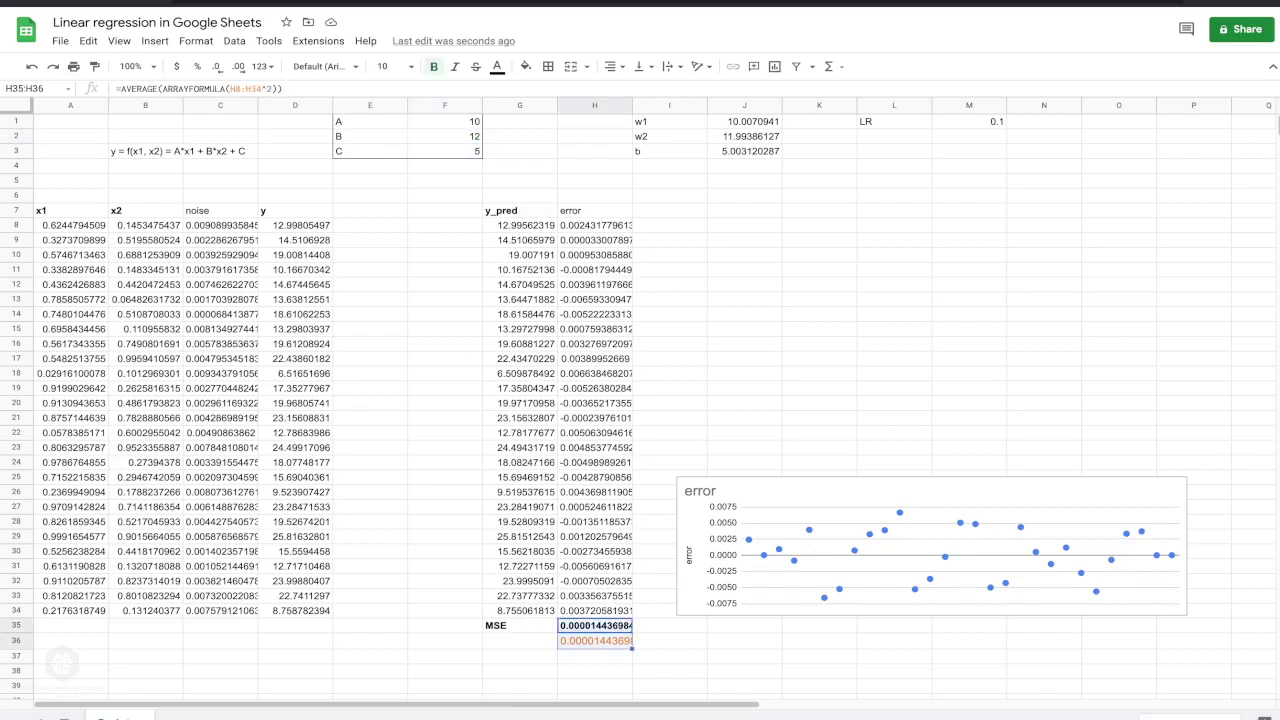
pyautogui.click(931, 545)
pyautogui.click(1176, 488)
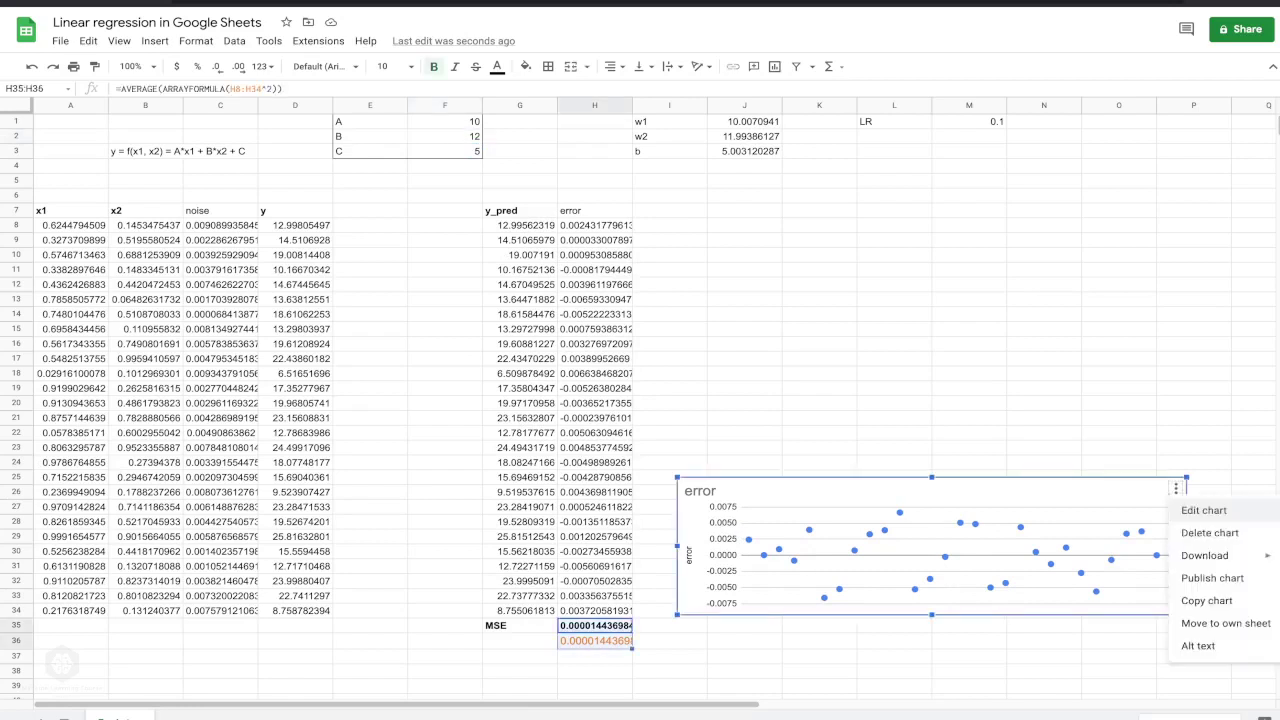
pyautogui.click(1204, 510)
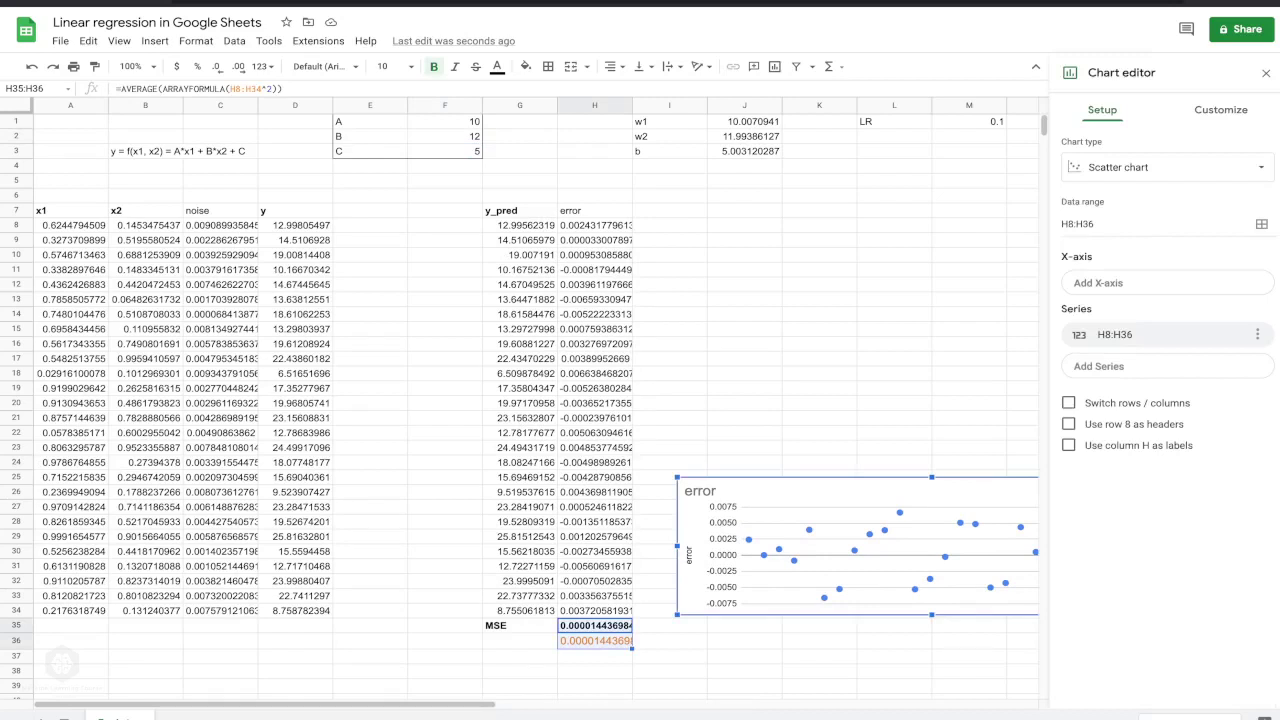
pyautogui.click(1166, 366)
pyautogui.click(1227, 395)
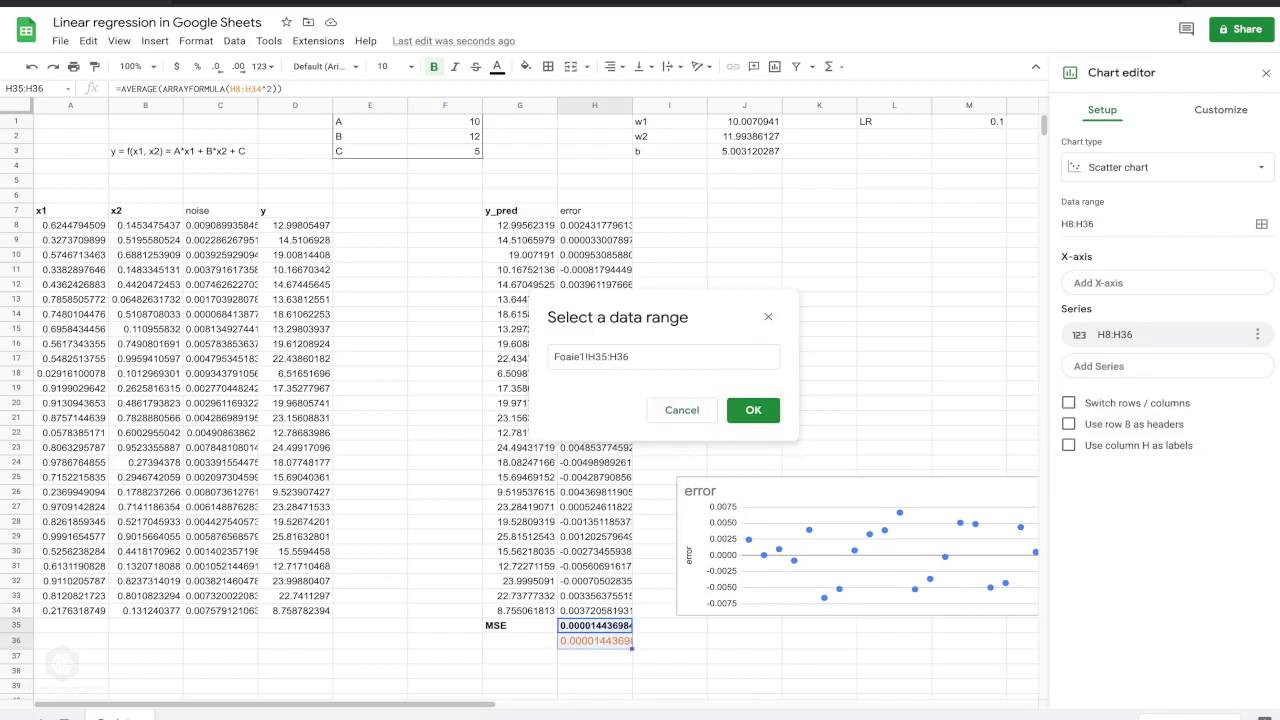
pyautogui.click(753, 410)
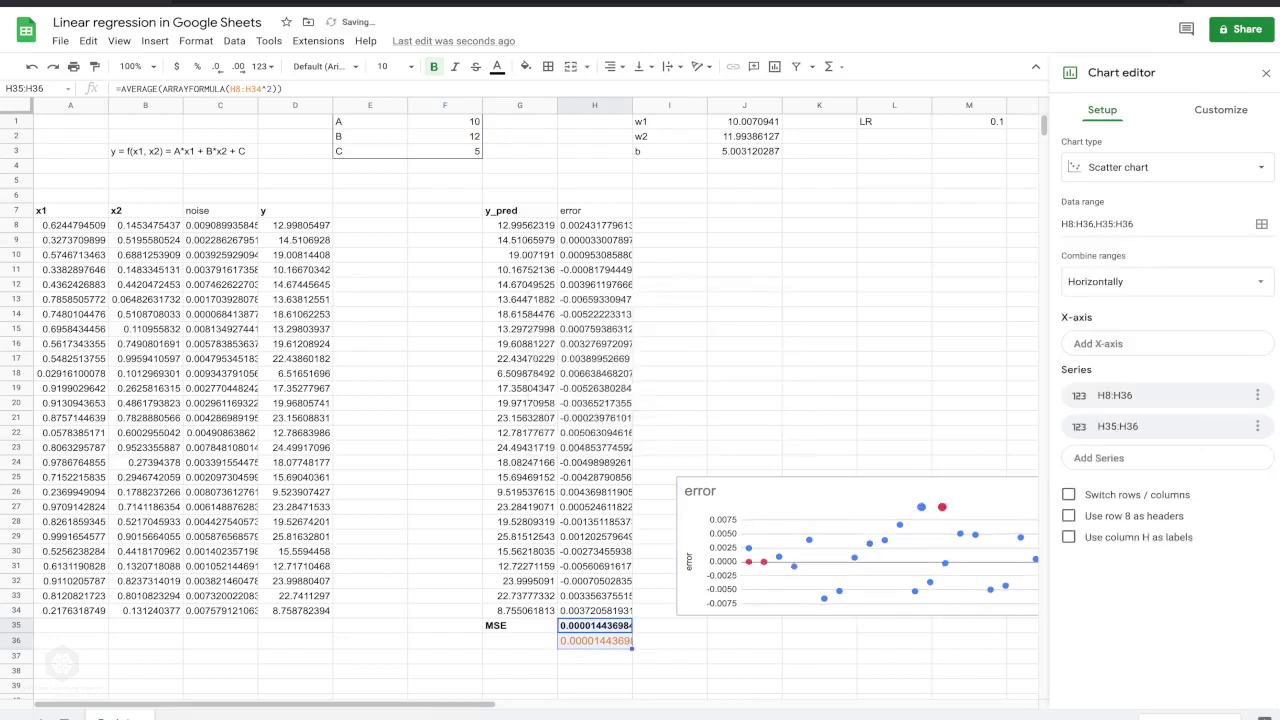
# Add a linear trendline to Data series 2 of the error chart
pyautogui.click(1220, 109)
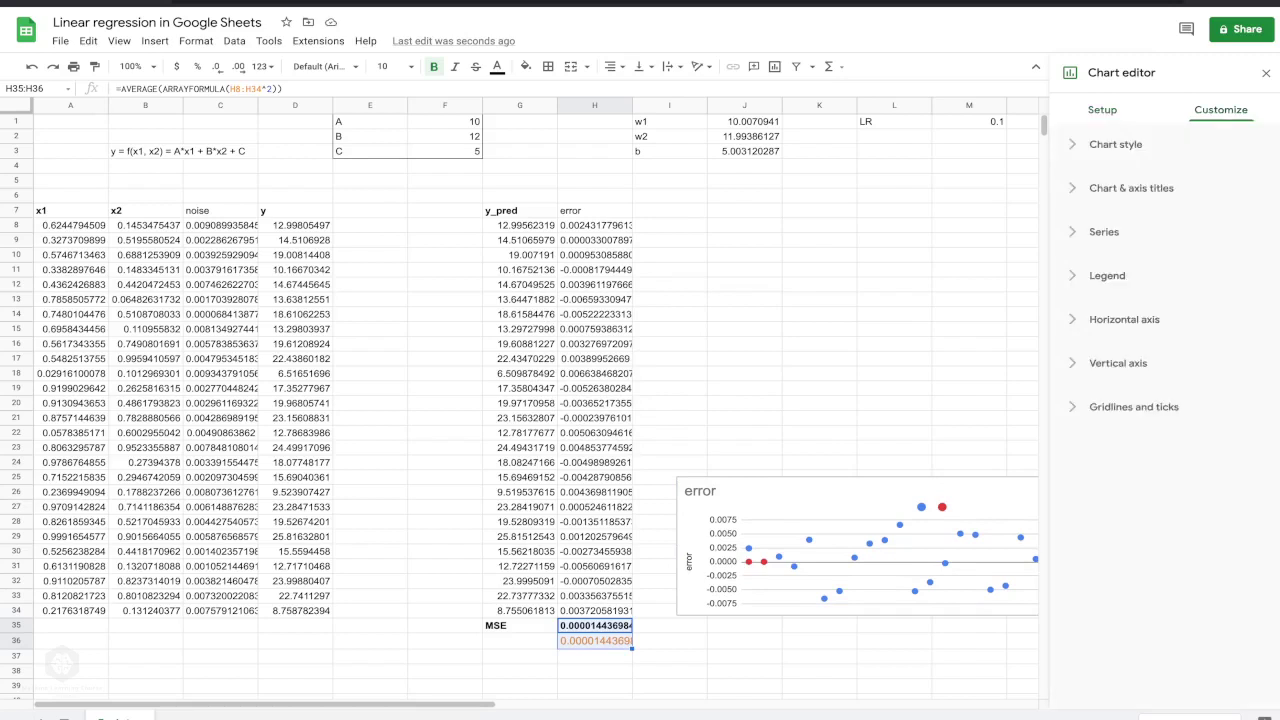
pyautogui.click(1104, 231)
pyautogui.click(1160, 271)
pyautogui.click(1125, 315)
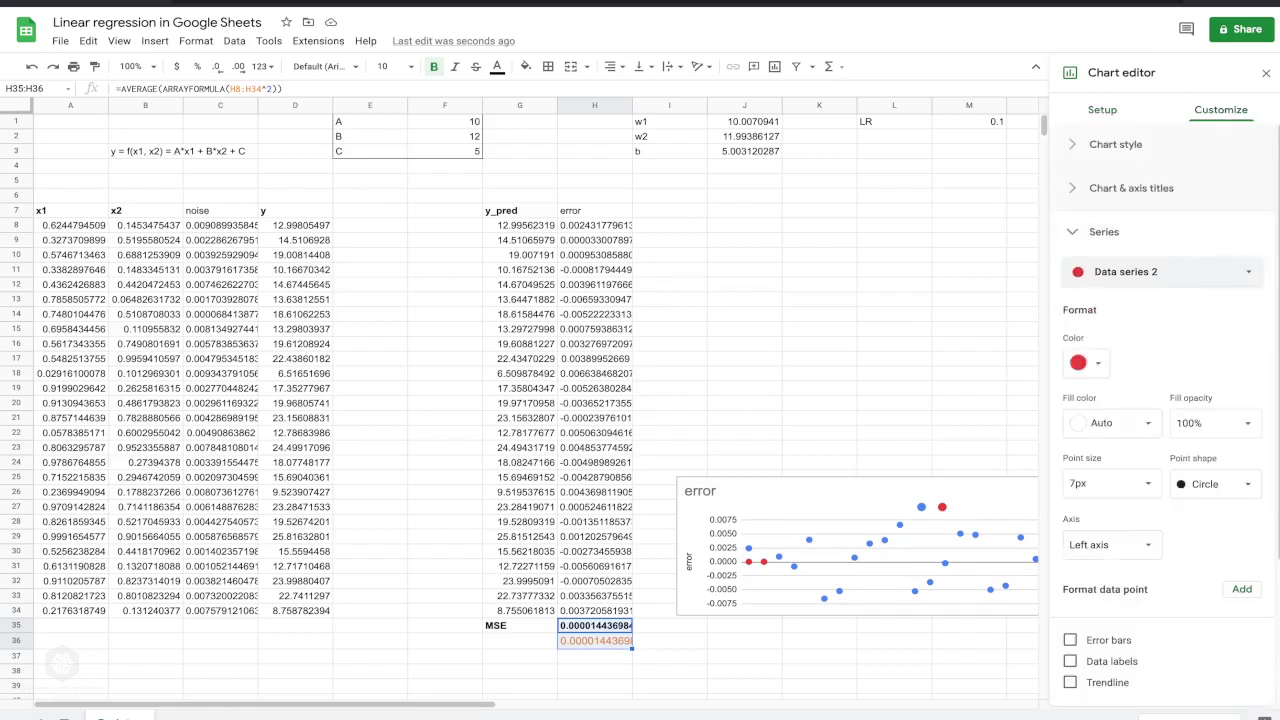
pyautogui.scroll(-1, 1110, 410)
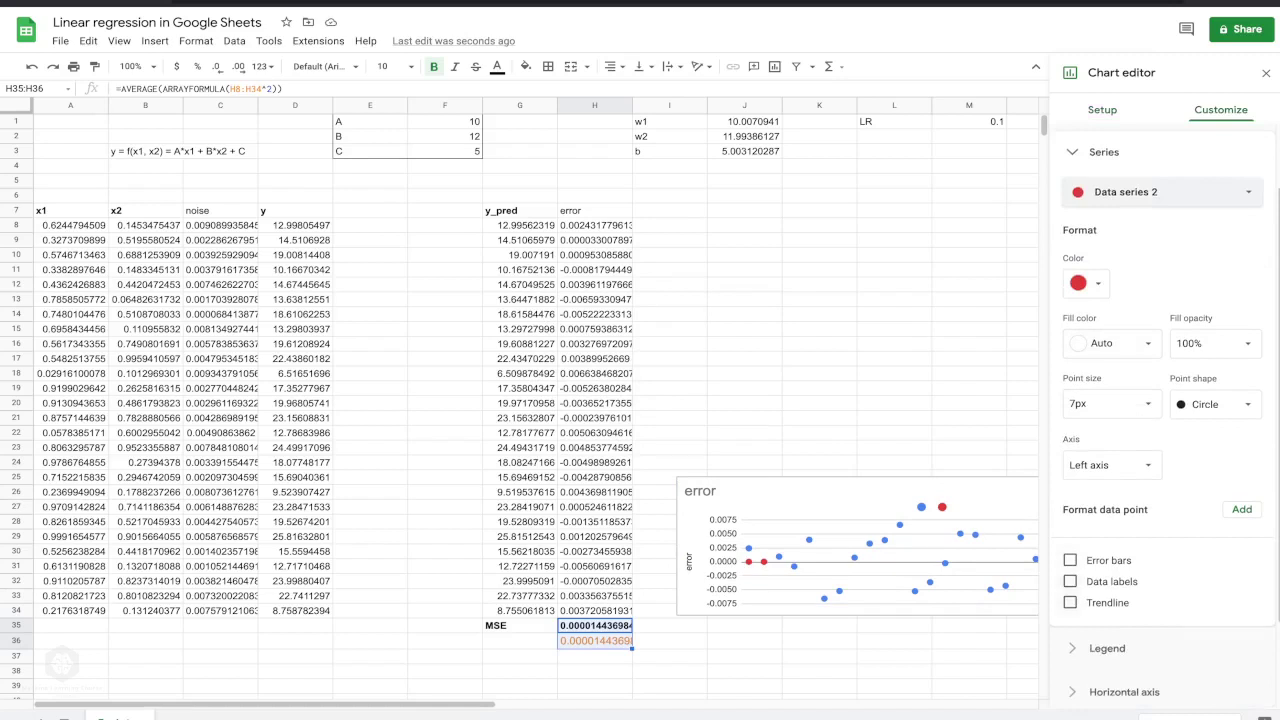
pyautogui.click(1070, 602)
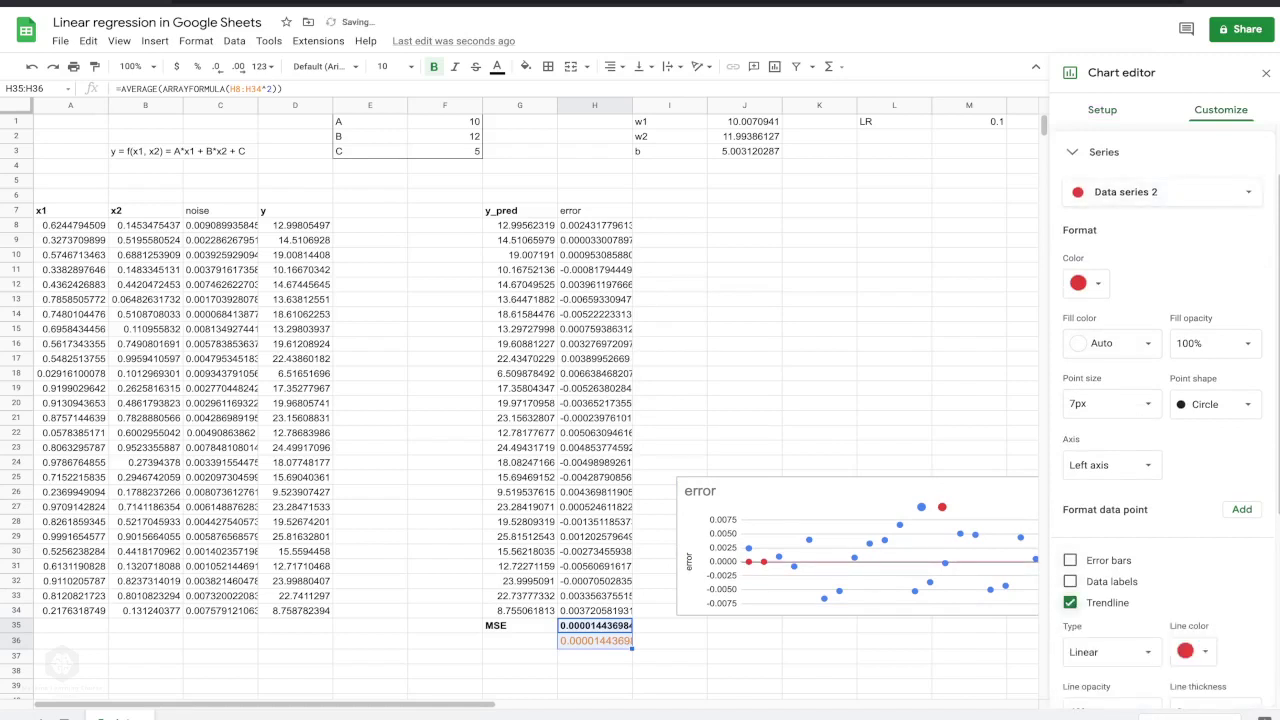
# Set the point size of Data series 2 to None and turn on its data labels
pyautogui.scroll(-1, 1160, 420)
pyautogui.click(1085, 263)
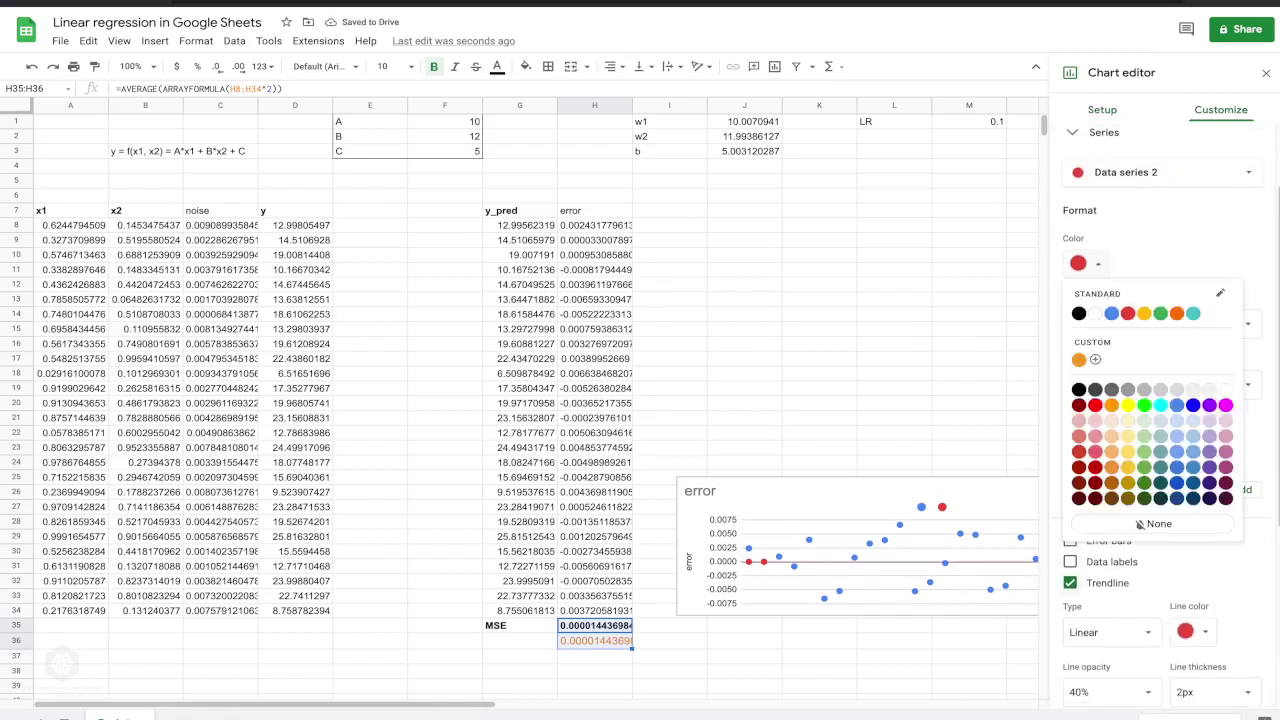
pyautogui.click(1085, 263)
pyautogui.click(1110, 384)
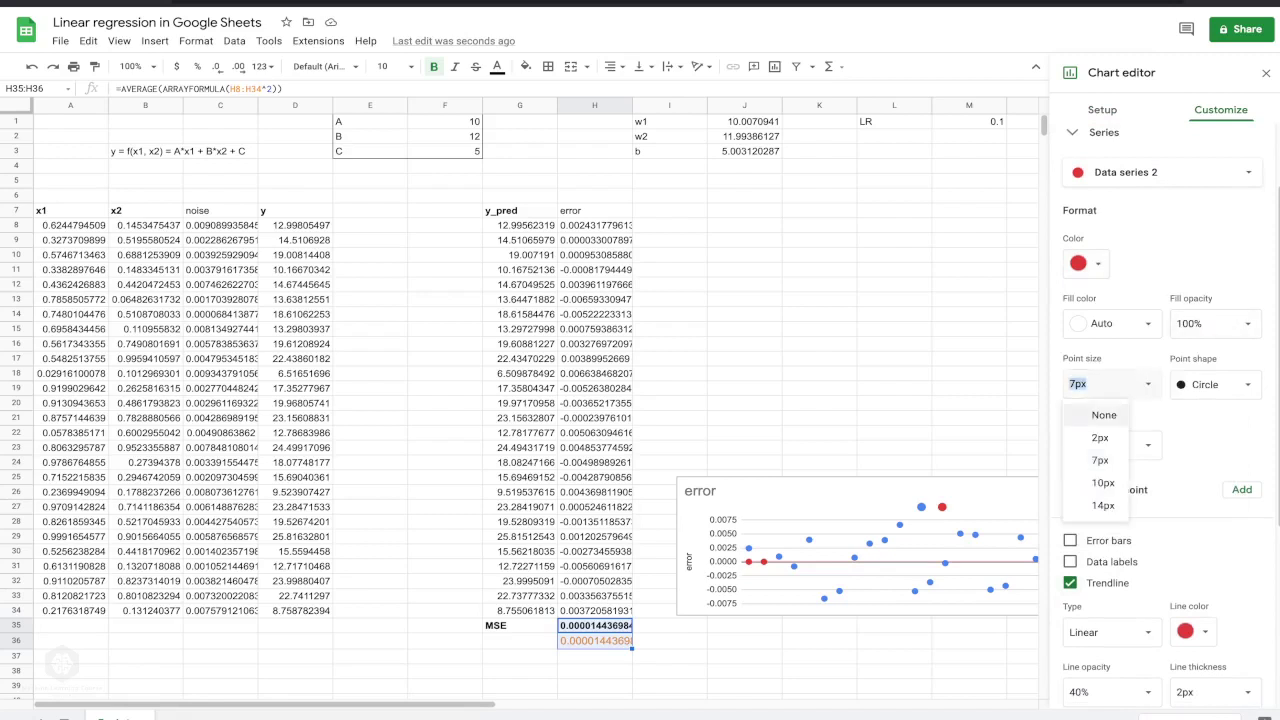
pyautogui.click(1104, 414)
pyautogui.scroll(-2, 1160, 420)
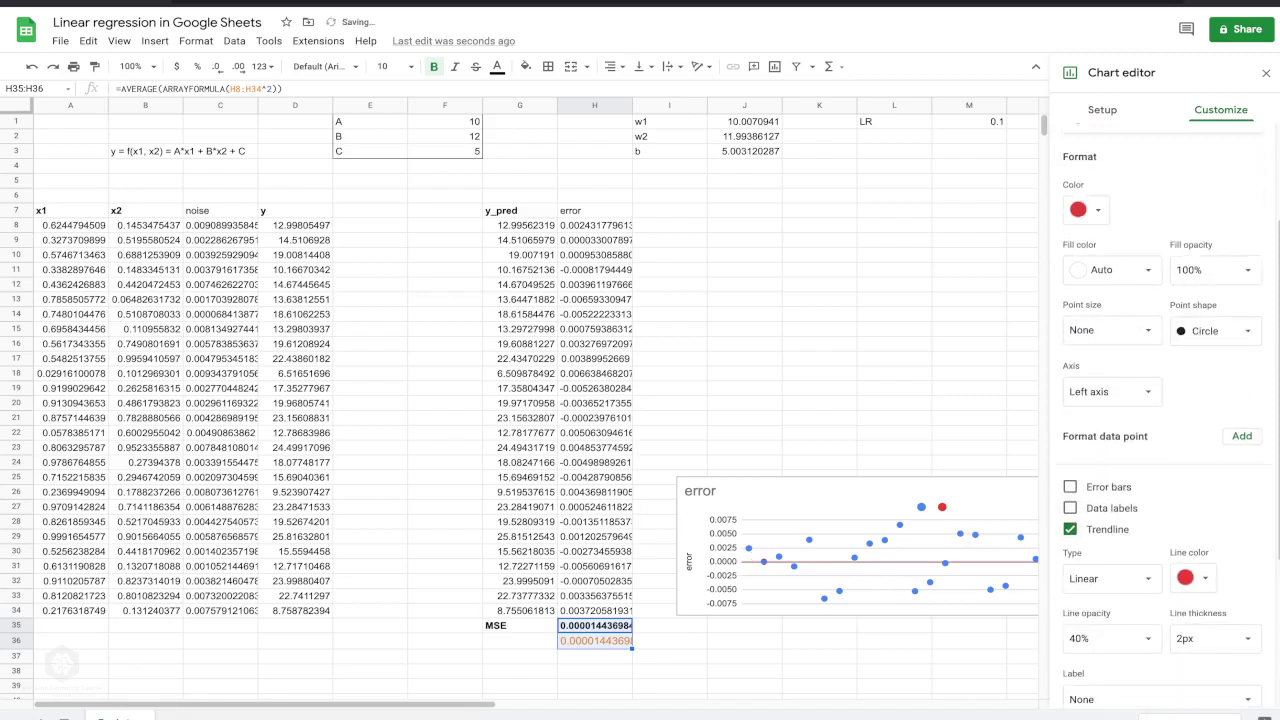
pyautogui.scroll(-2, 1072, 528)
pyautogui.click(1070, 435)
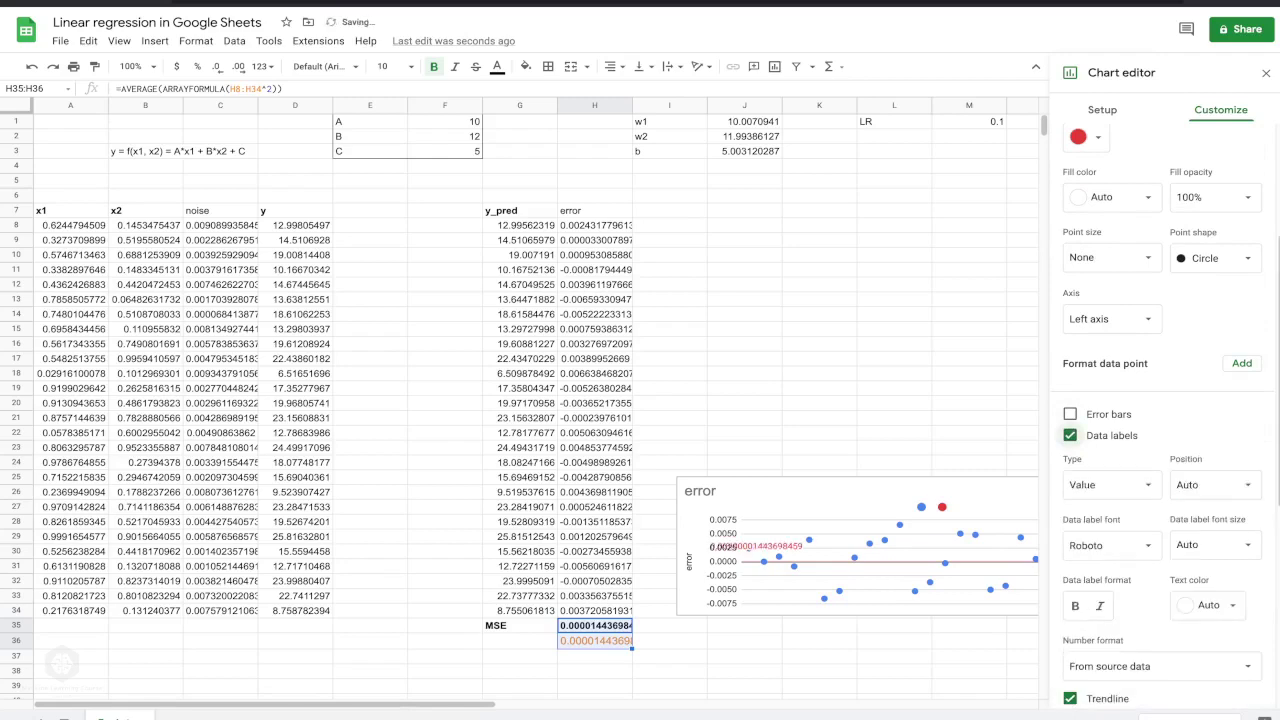
pyautogui.scroll(-8, 1070, 435)
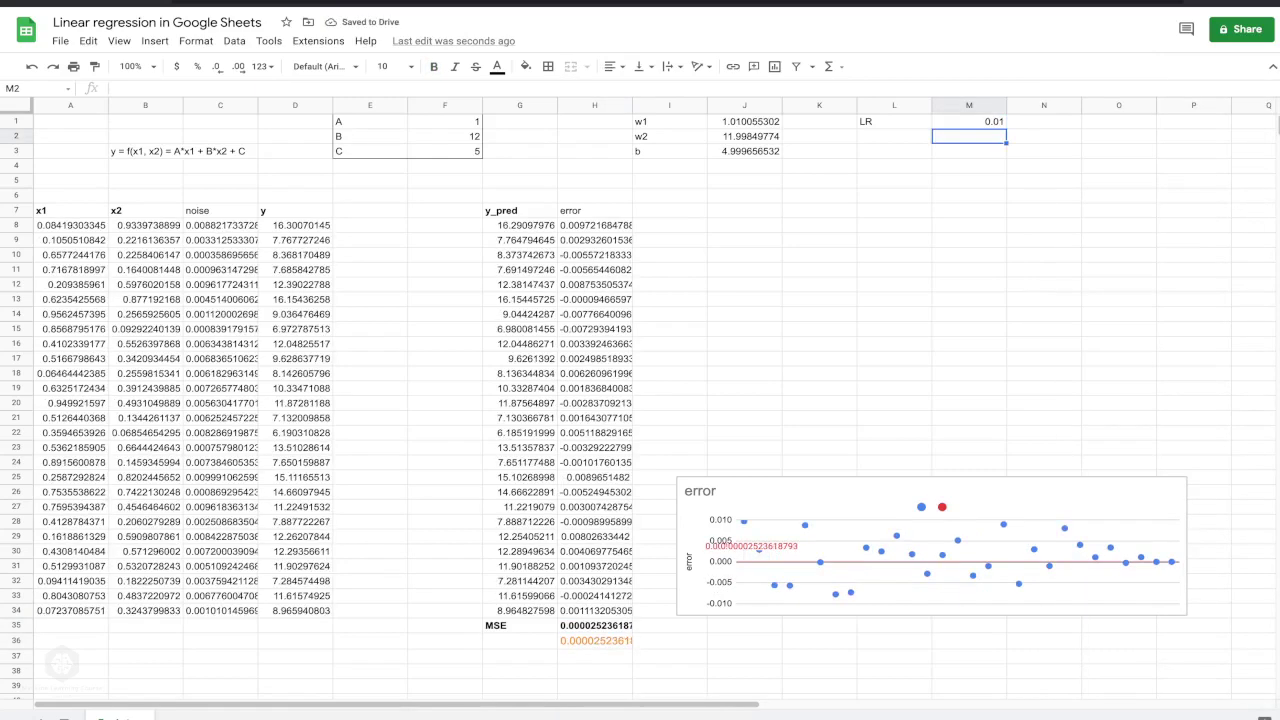
# Set the true coefficient B in F2 to 2
pyautogui.click(445, 136)
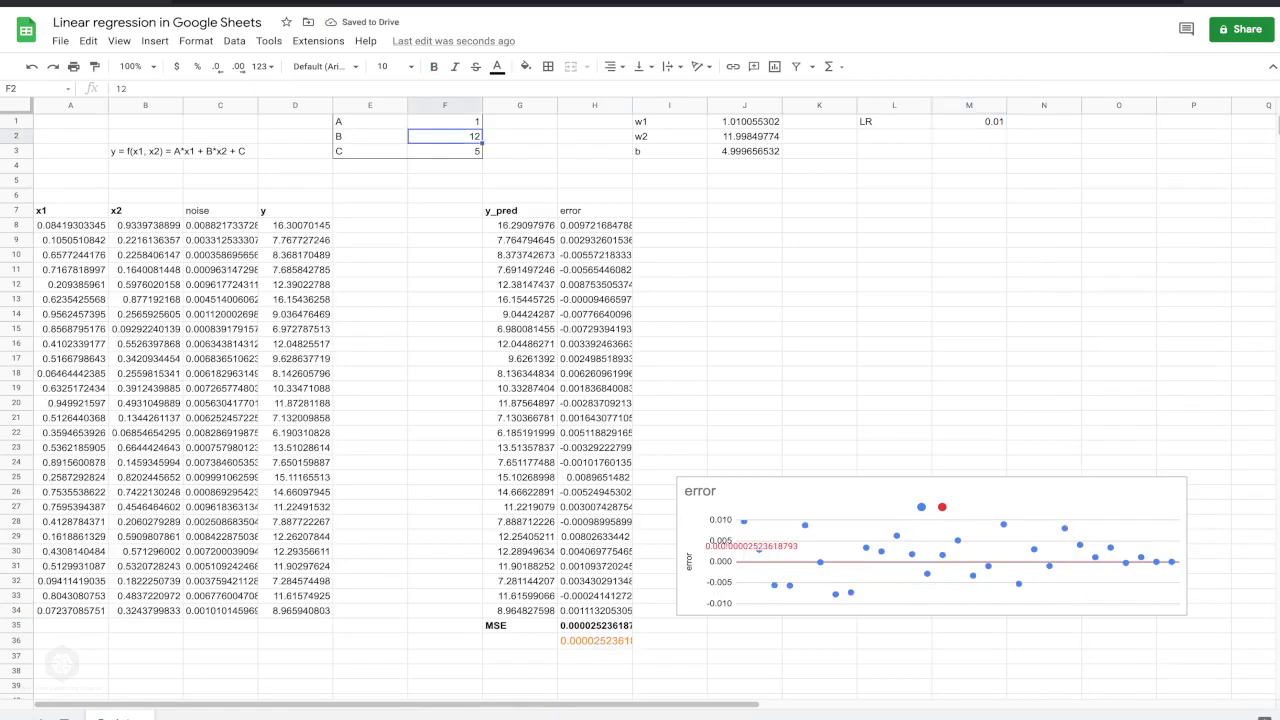
pyautogui.write('2')
pyautogui.press('Return')
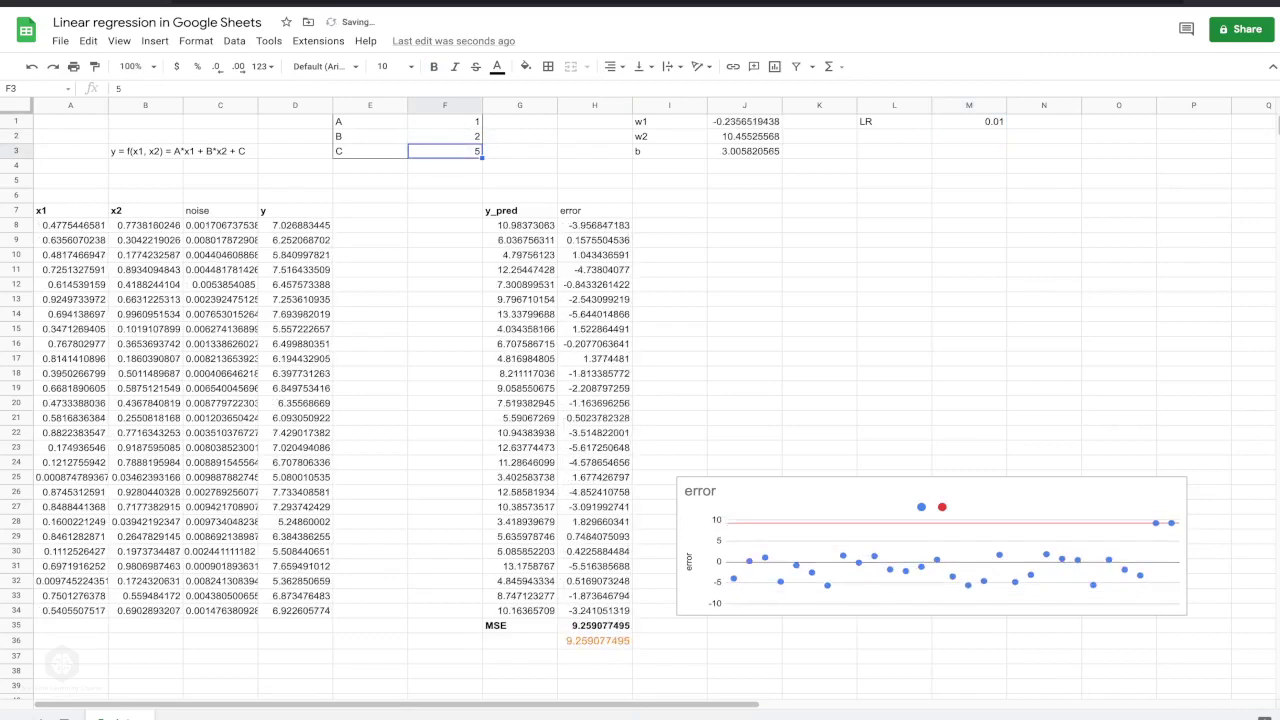